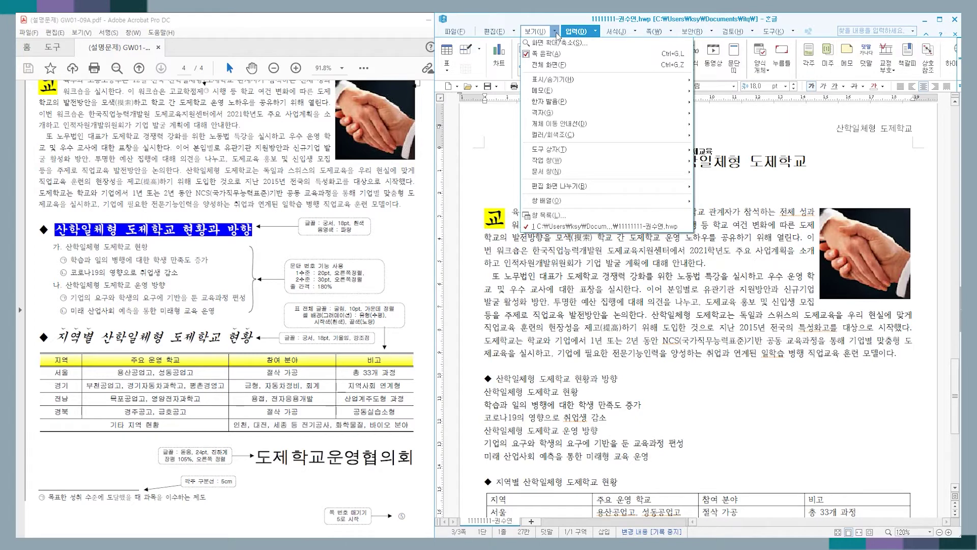
Turn on the display of typesetting codes (조판 부호) in the document
left_click(556, 32)
left_click(556, 32)
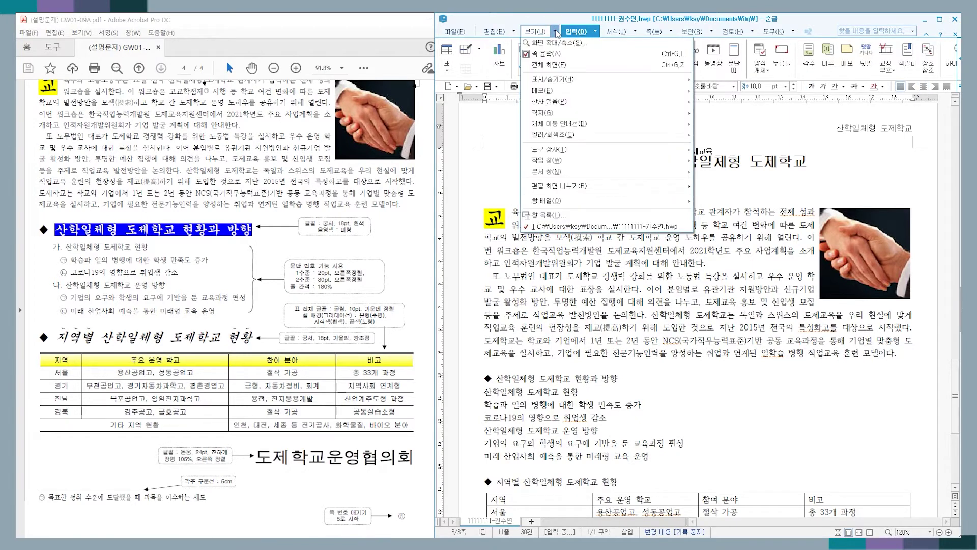
mouse_move(560, 80)
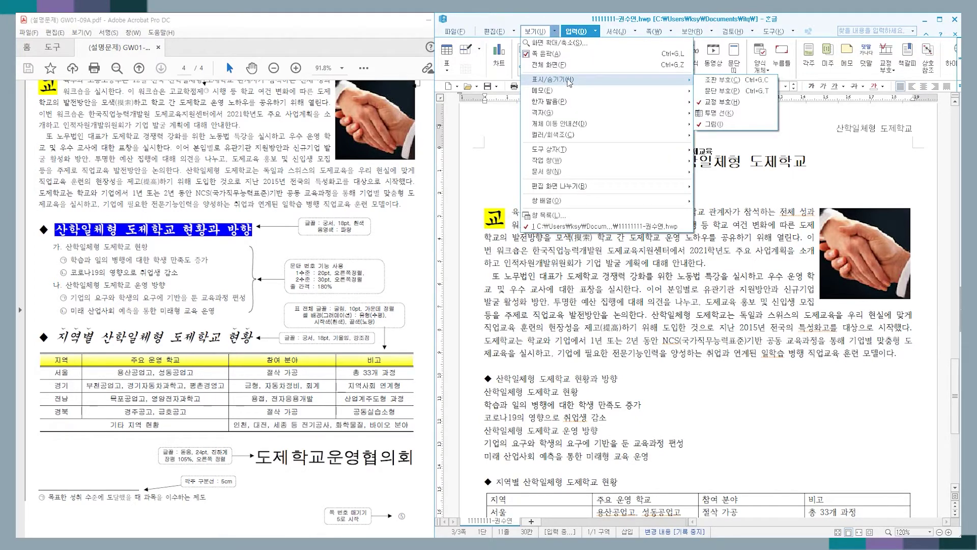
left_click(723, 81)
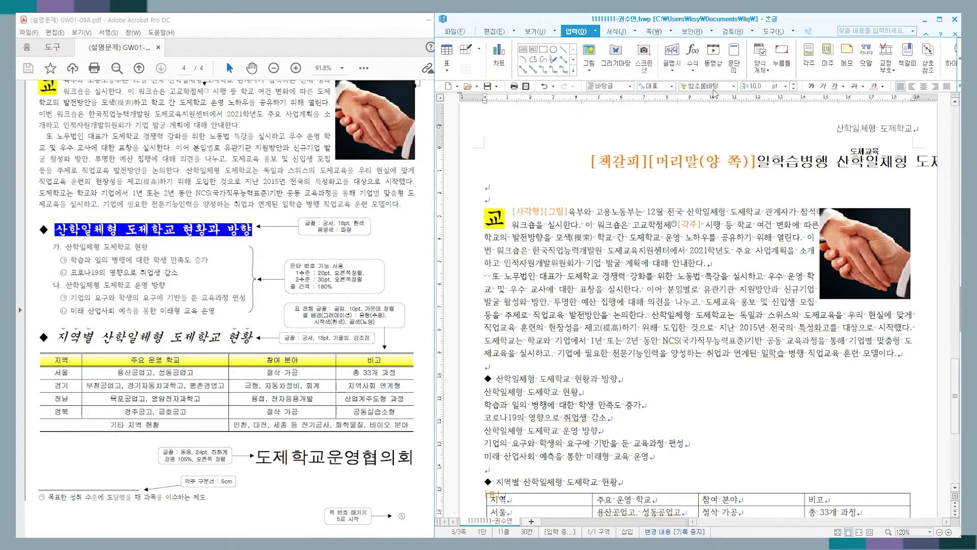
Undo the indentation of the second body paragraph
left_click(618, 163)
left_click(695, 181)
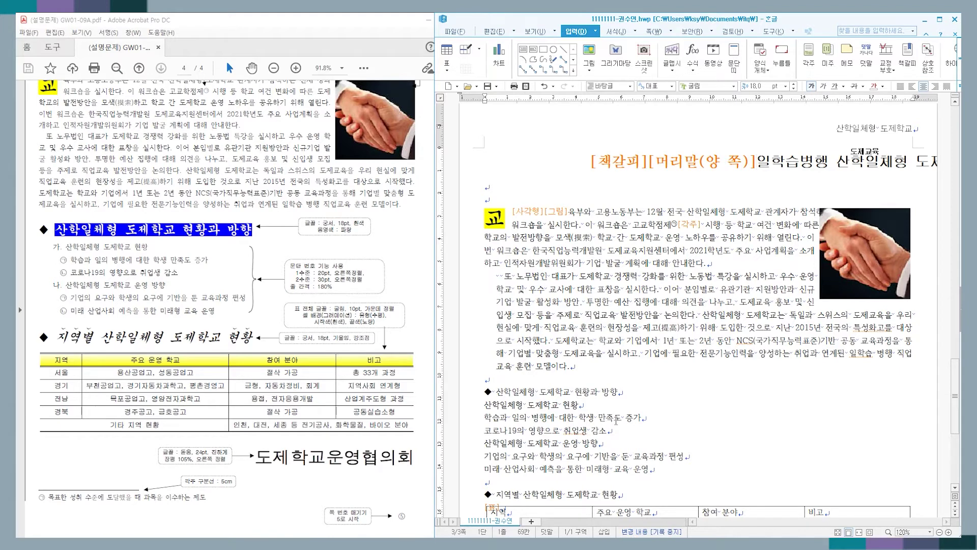
key("ctrl+z")
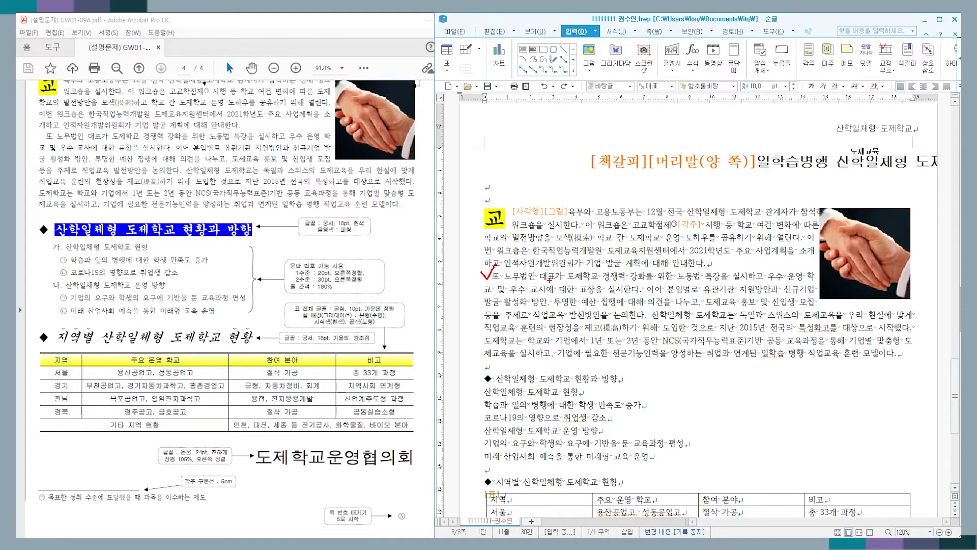
Examine the bookmark and header codes beside the title and the other codes on the page, and hide the typesetting codes again
mouse_move(499, 197)
left_mouse_down()
mouse_move(496, 205)
mouse_move(476, 184)
mouse_move(501, 199)
left_mouse_up()
scroll(645, 336, "down", 1)
scroll(645, 336, "down", 3)
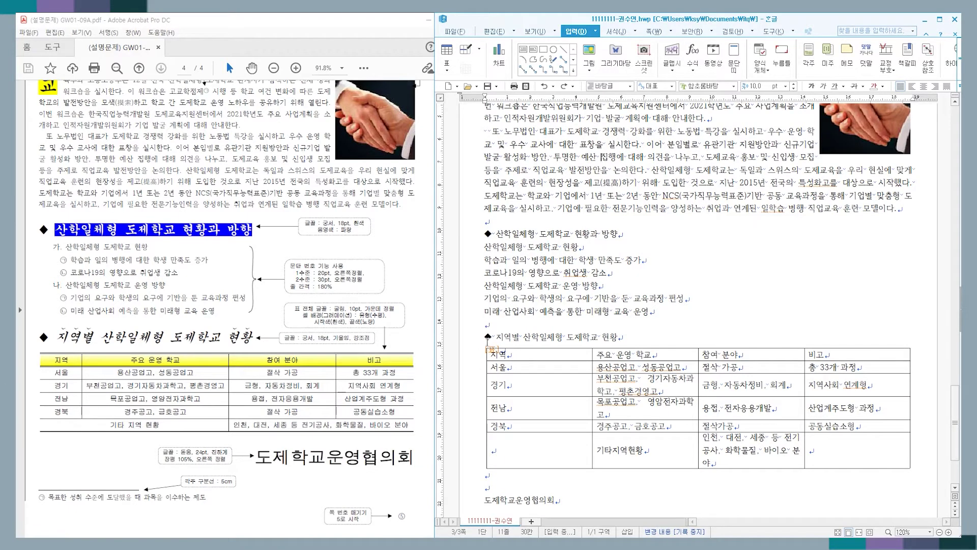
scroll(625, 405, "up", 3)
scroll(779, 316, "up", 2)
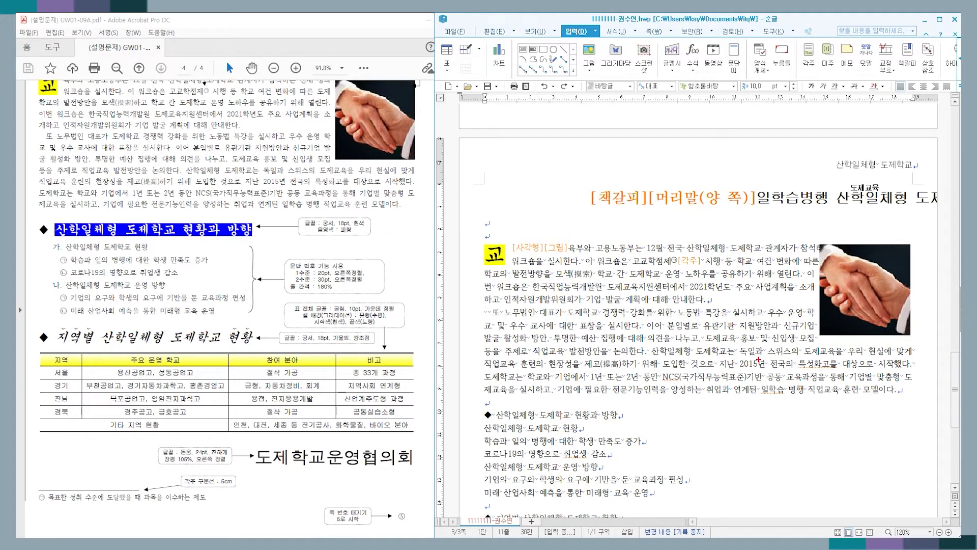
left_click(754, 181)
left_click_drag(735, 181, 930, 178)
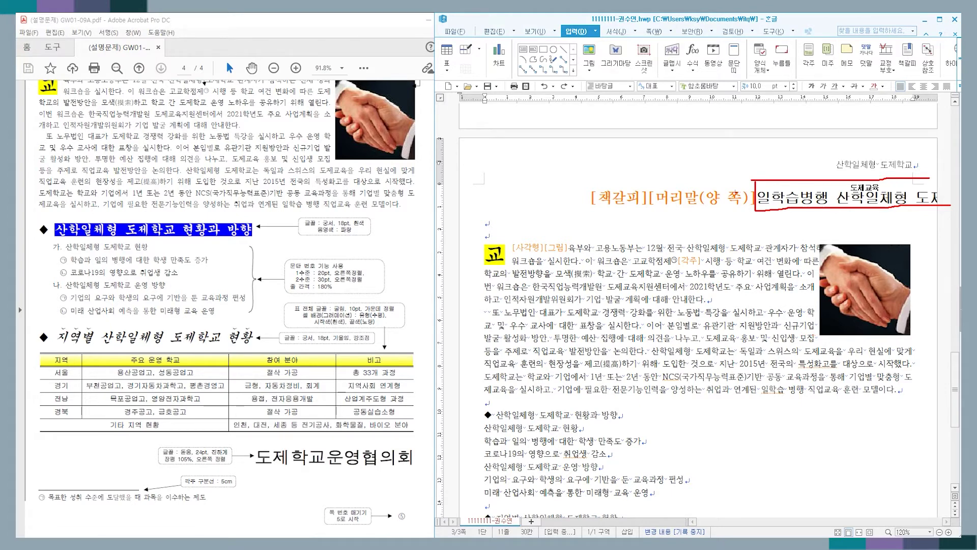
mouse_move(607, 202)
left_mouse_down()
mouse_move(639, 206)
mouse_move(634, 219)
left_mouse_up()
mouse_move(710, 208)
left_mouse_down()
mouse_move(684, 215)
mouse_move(711, 217)
left_mouse_up()
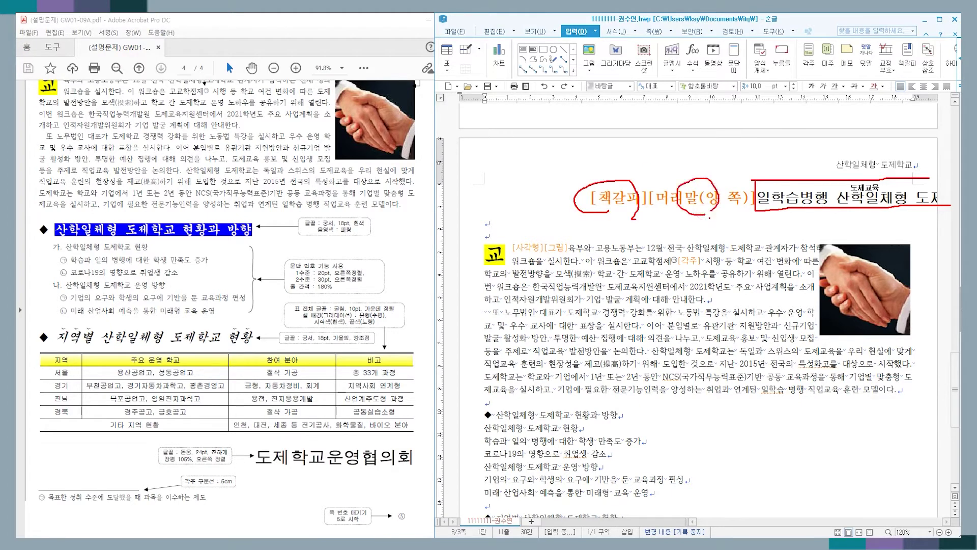
key("Escape")
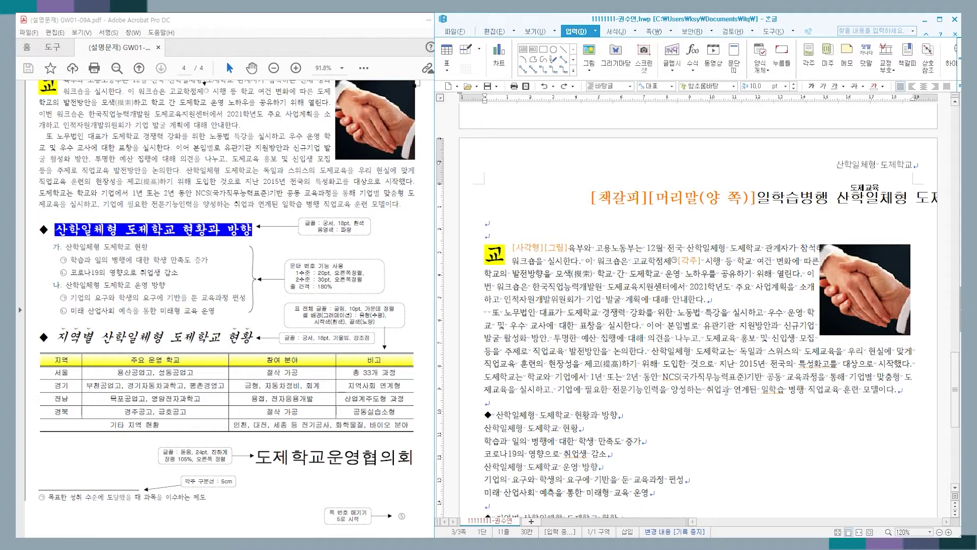
key("ctrl+g")
key("c")
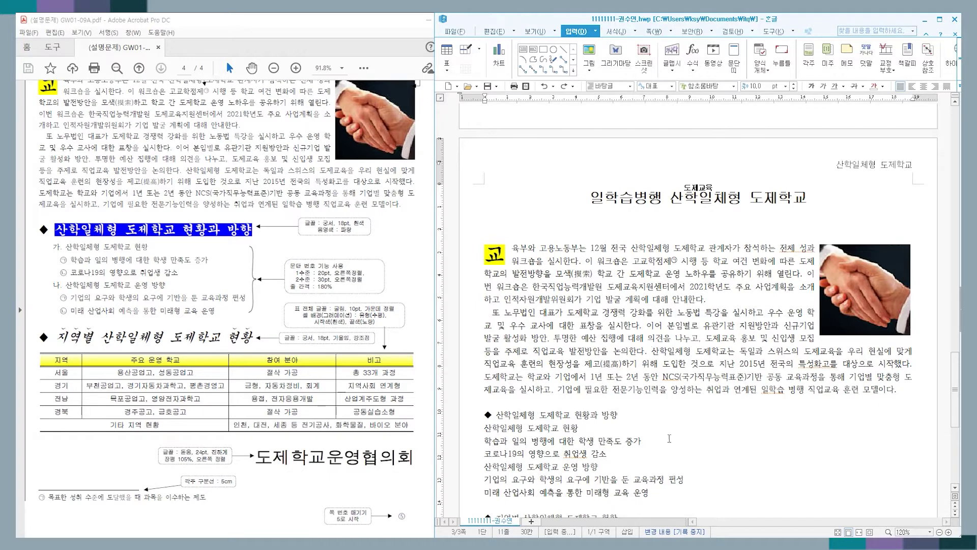
Delete the ◆ symbol in front of the heading "산학일체형 도제학교 현황과 방향"
scroll(659, 370, "down", 3)
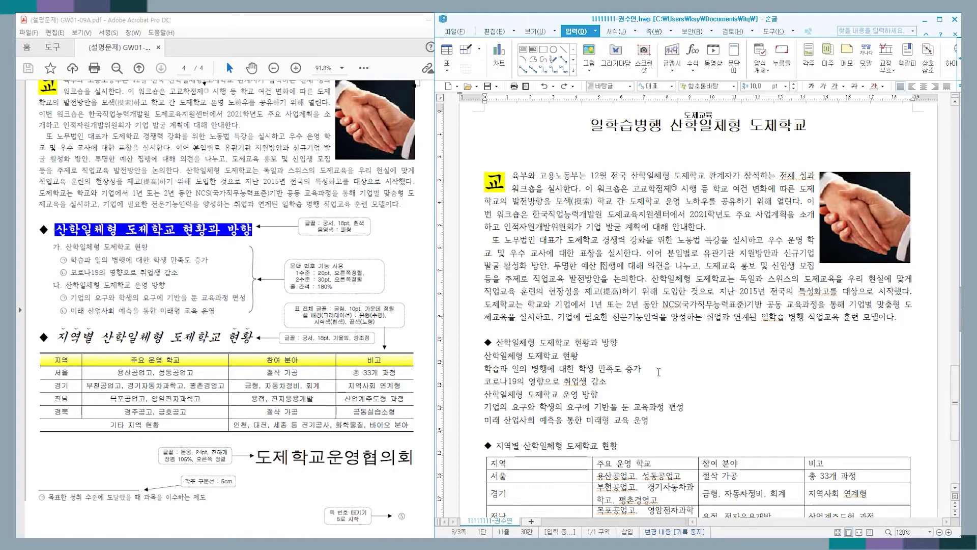
scroll(609, 343, "down", 1)
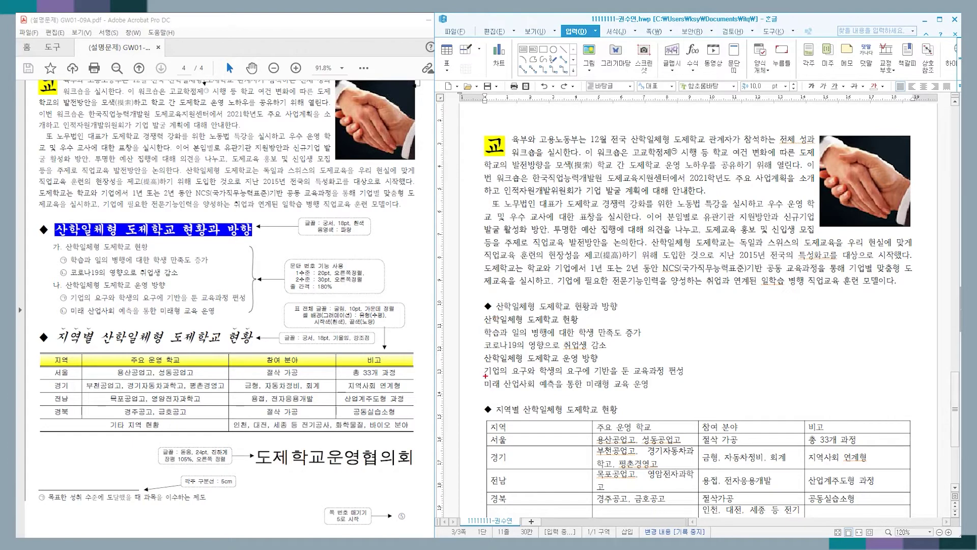
mouse_move(496, 305)
left_mouse_down()
mouse_move(471, 380)
mouse_move(500, 398)
left_mouse_up()
mouse_move(491, 309)
left_mouse_down()
mouse_move(481, 318)
mouse_move(498, 311)
left_mouse_up()
key("Escape")
left_click(476, 307)
key("Delete")
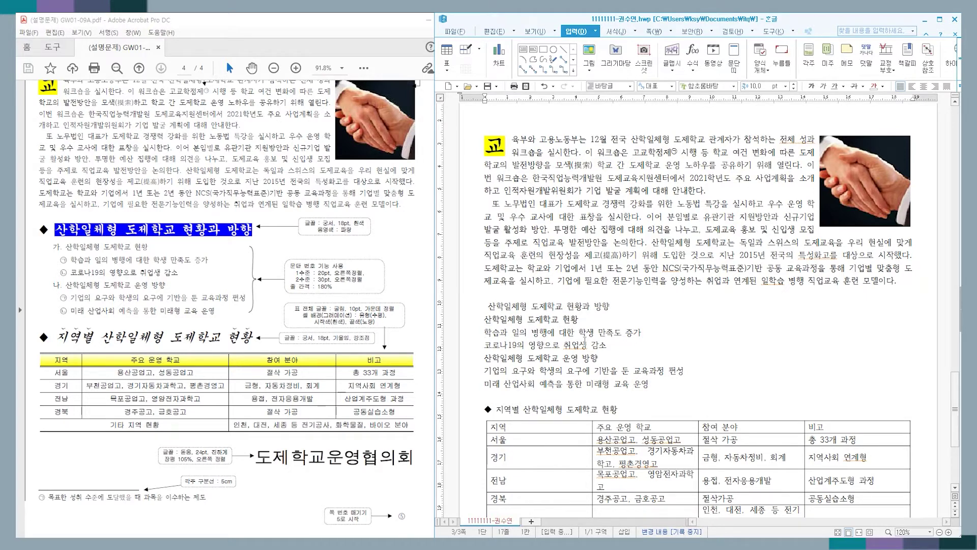
Insert the ◆ symbol from the 기호1 set of the character map in front of "산학일체형 도제학교 현황과 방향"
key("ctrl+F10")
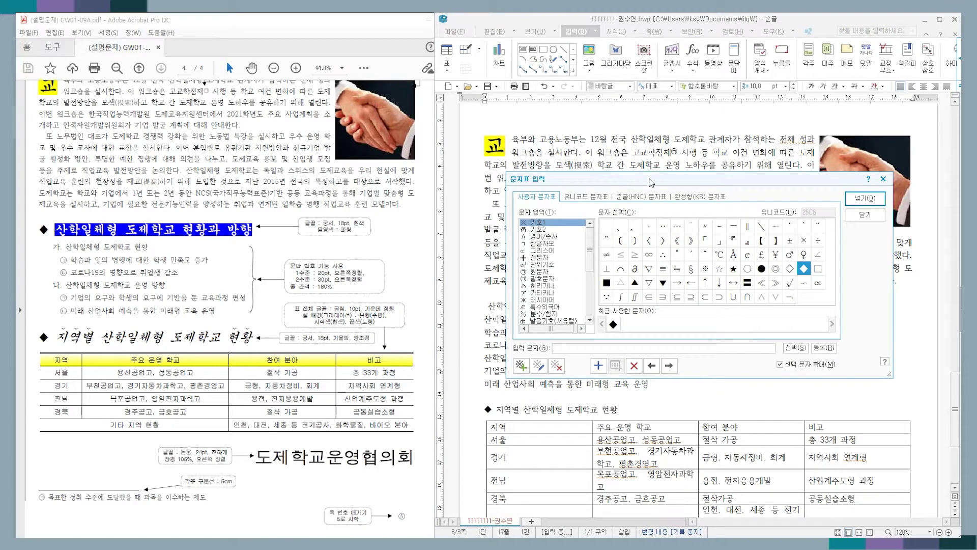
left_click_drag(652, 183, 627, 179)
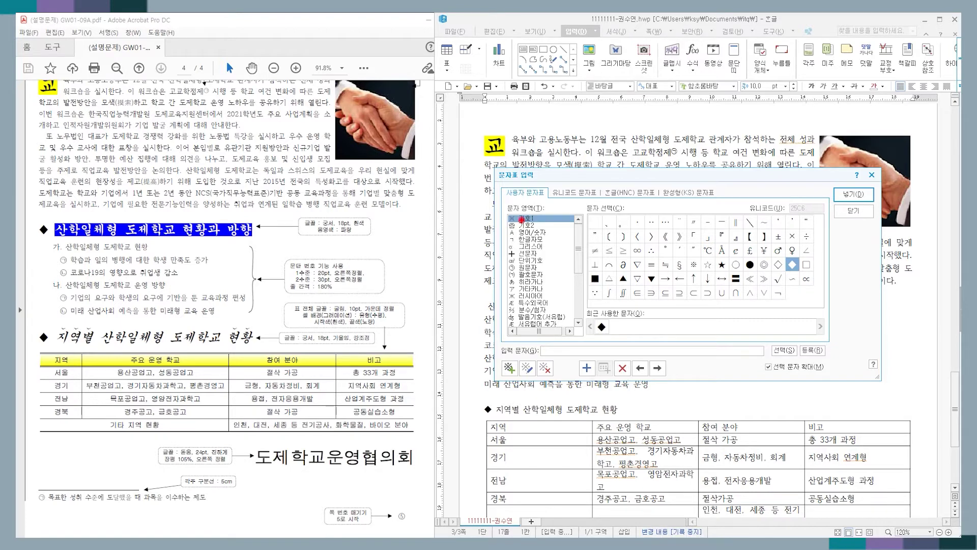
mouse_move(512, 219)
left_mouse_down()
mouse_move(528, 207)
mouse_move(524, 228)
mouse_move(533, 223)
left_mouse_up()
left_click(525, 219)
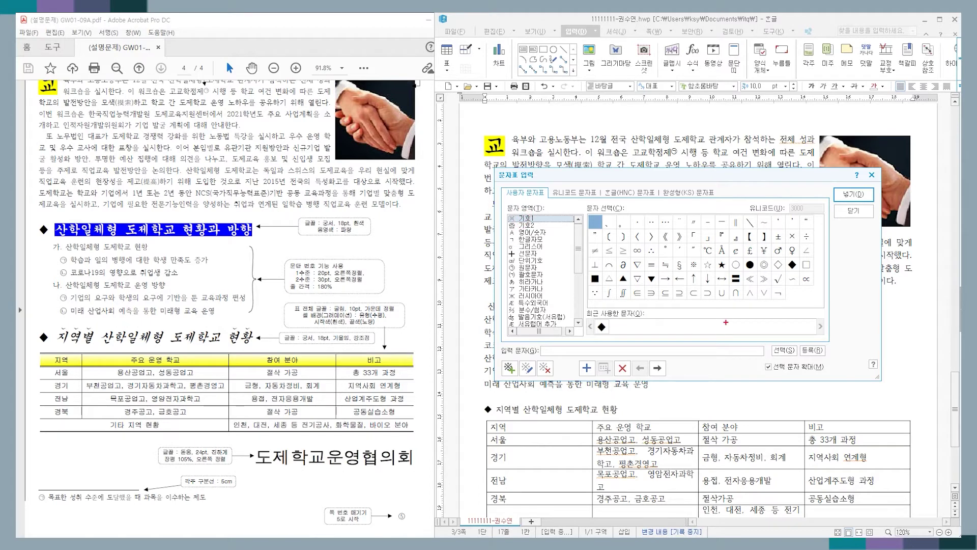
mouse_move(710, 313)
left_mouse_down()
mouse_move(611, 212)
mouse_move(827, 270)
mouse_move(712, 313)
left_mouse_up()
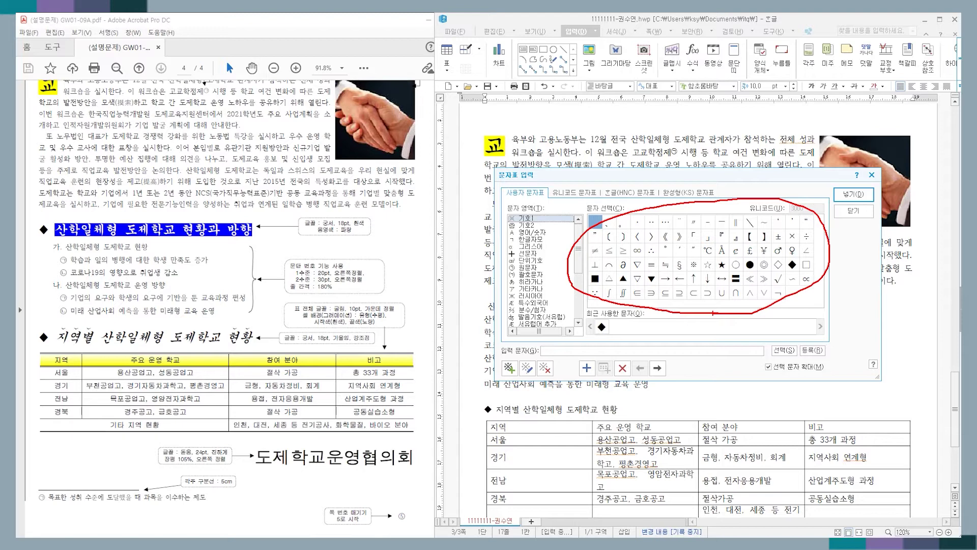
left_click(530, 225)
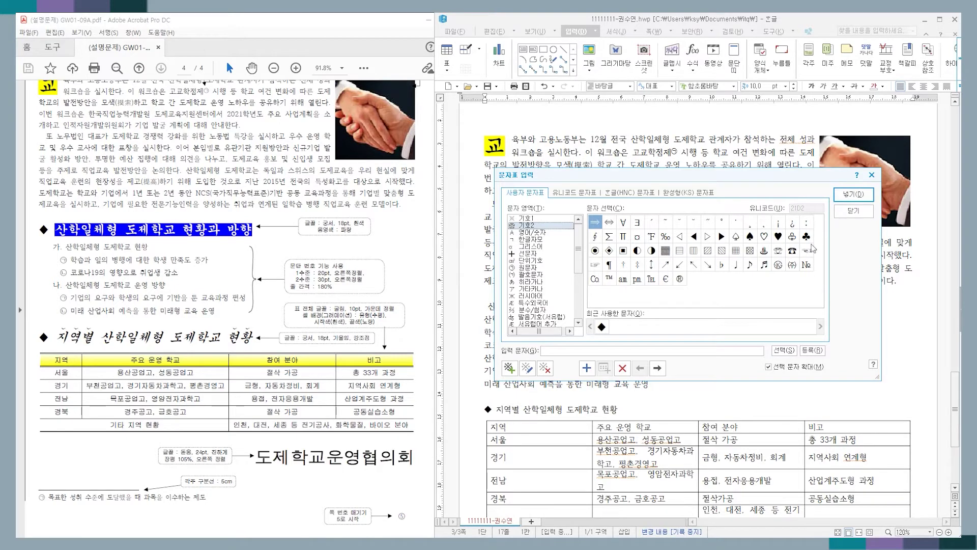
left_click(520, 218)
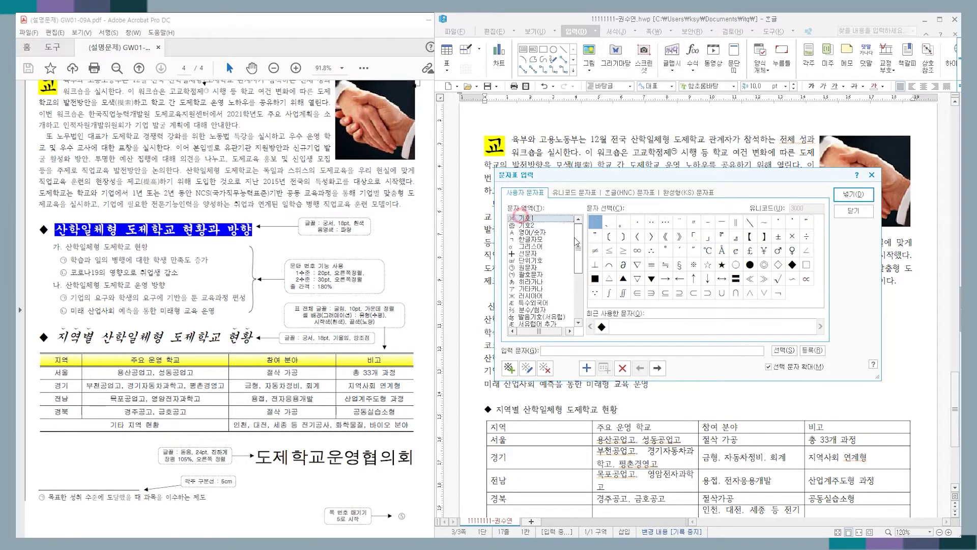
left_click(792, 269)
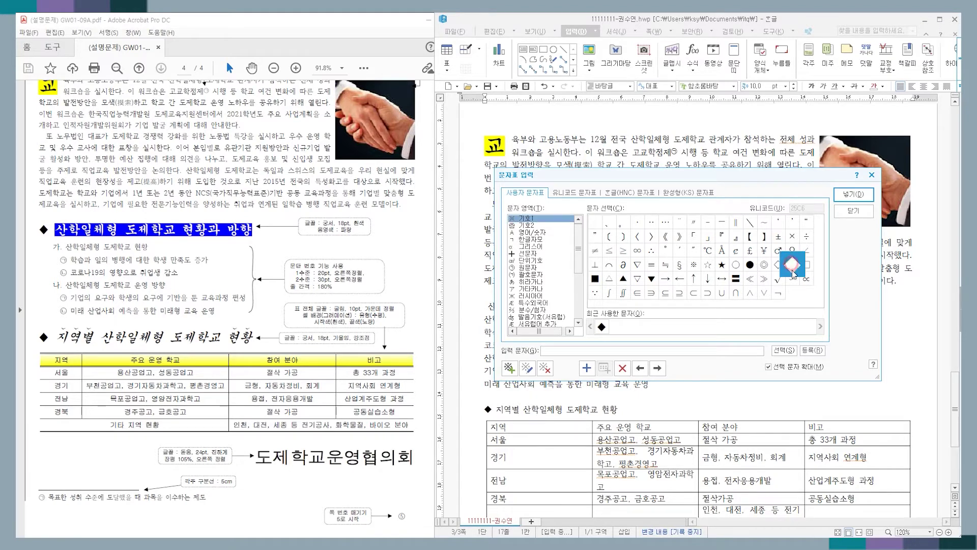
left_click(853, 194)
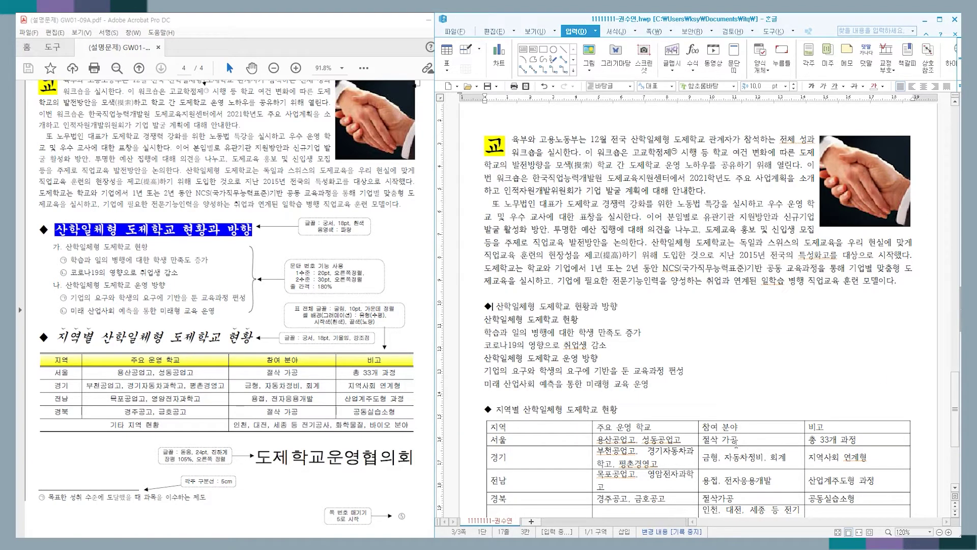
Delete the ◆ in front of the heading "지역별 산학일체형 도제학교 현황" and reinsert it from the character map
left_click(487, 408)
key("Delete")
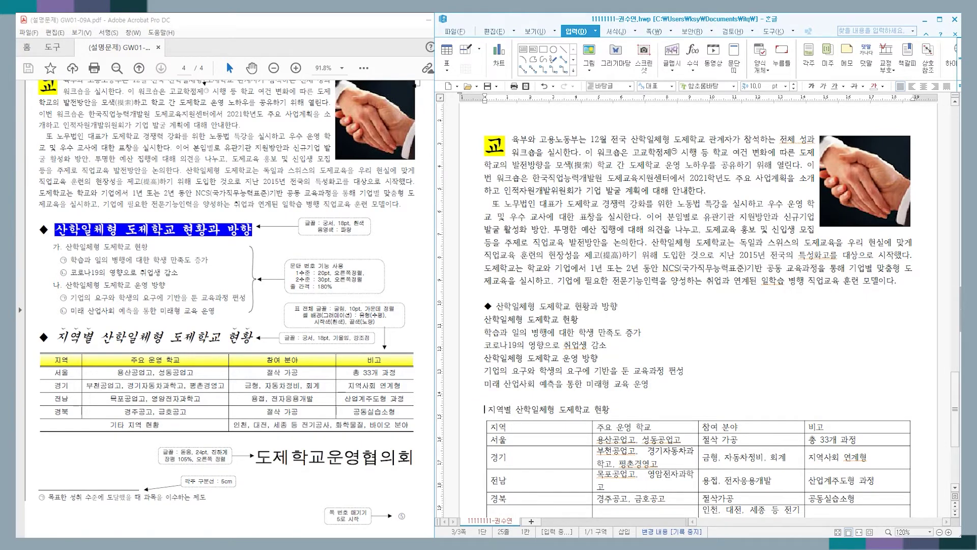
key("ctrl+F10")
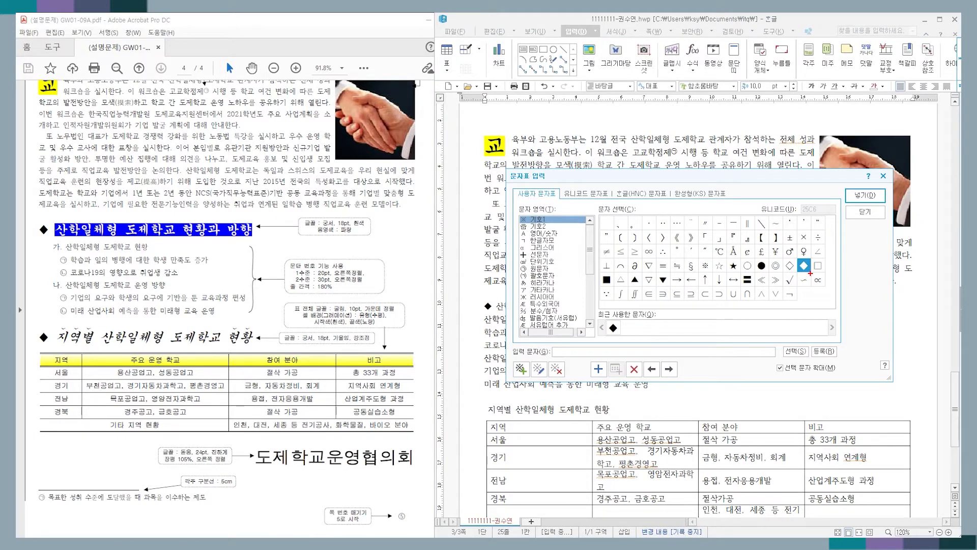
mouse_move(810, 273)
left_mouse_down()
mouse_move(818, 269)
mouse_move(802, 261)
mouse_move(811, 274)
left_mouse_up()
key("Escape")
key("Escape")
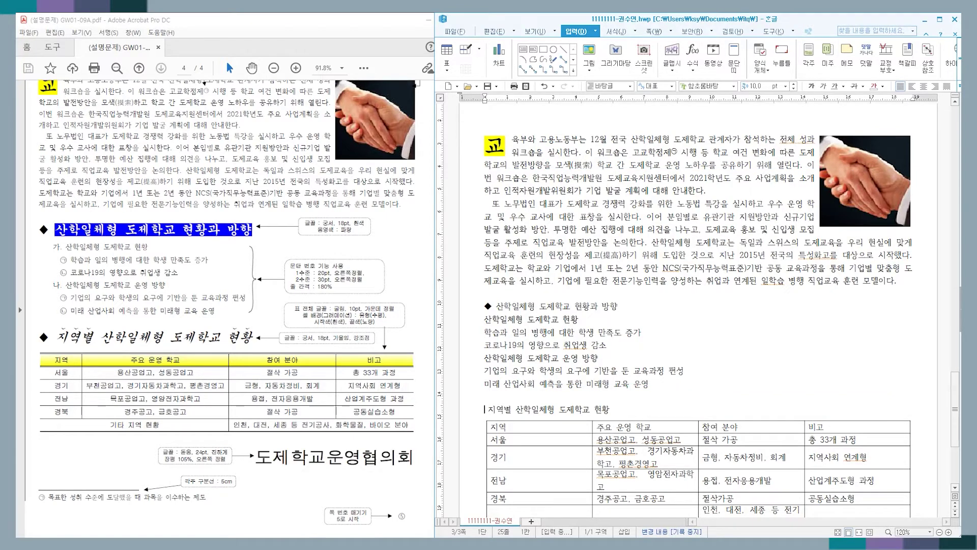
key("ctrl+F10")
key("Return")
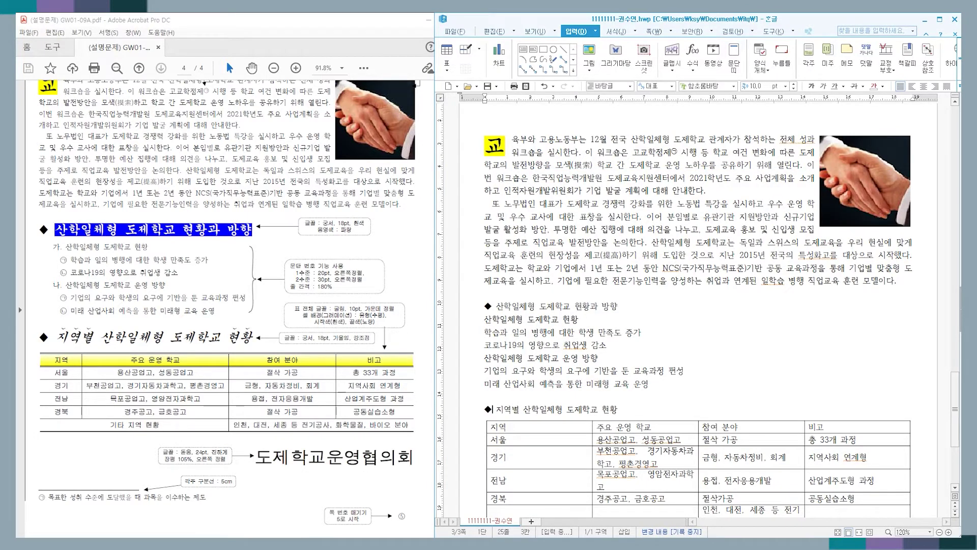
Select the six lines below the heading "산학일체형 도제학교 현황과 방향" and open their paragraph number settings (문단 번호 모양)
left_click(474, 321)
left_click_drag(44, 236, 74, 321)
left_click_drag(485, 320, 525, 388)
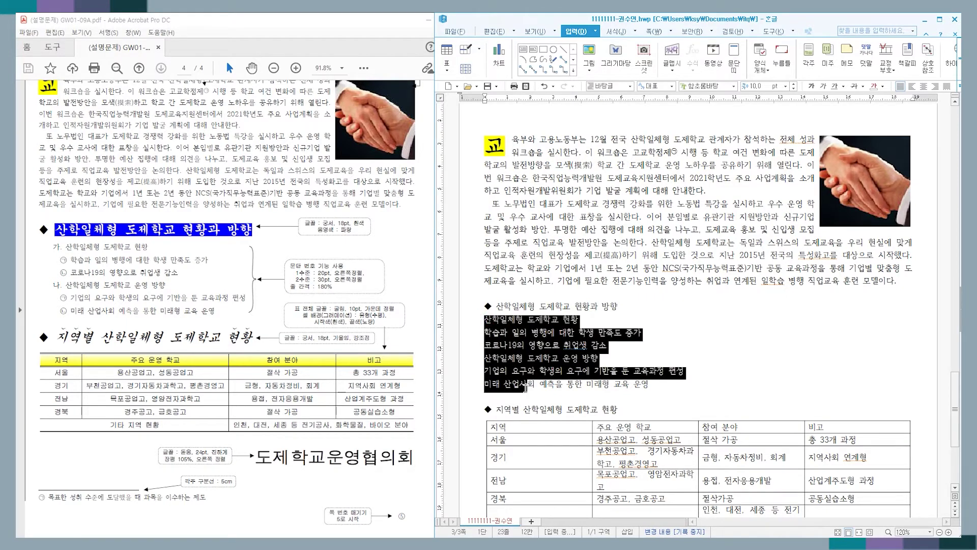
left_click(636, 34)
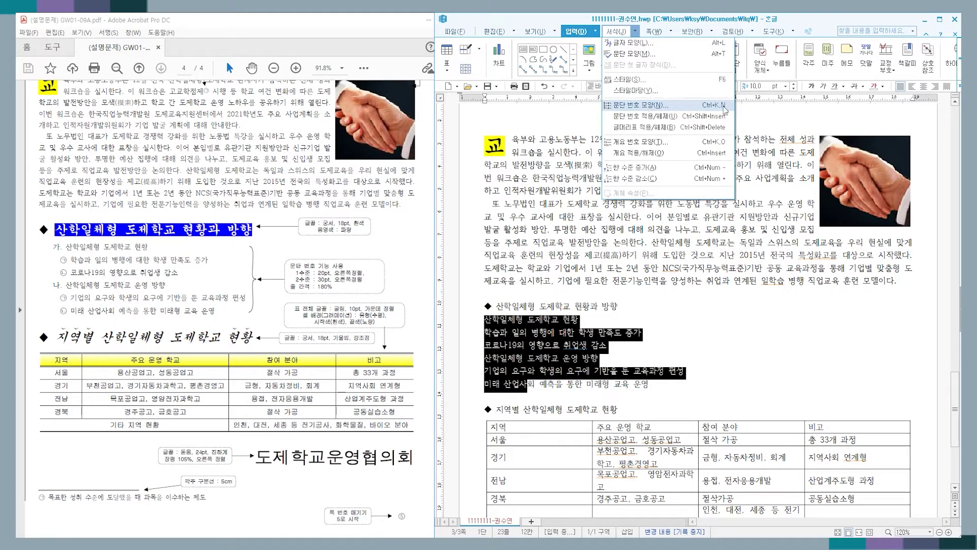
left_click(644, 107)
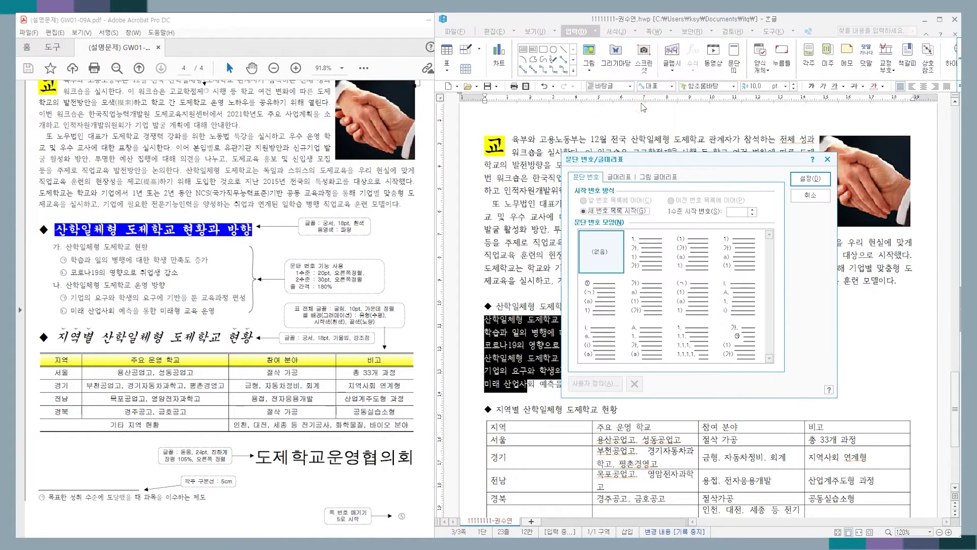
left_click_drag(682, 159, 607, 226)
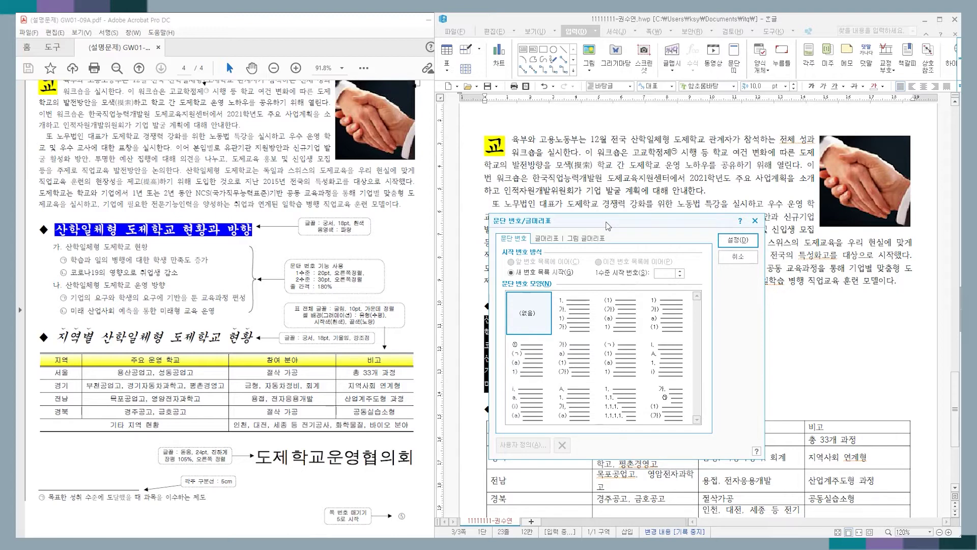
mouse_move(643, 417)
left_mouse_down()
mouse_move(580, 430)
mouse_move(538, 301)
mouse_move(720, 342)
mouse_move(620, 429)
left_mouse_up()
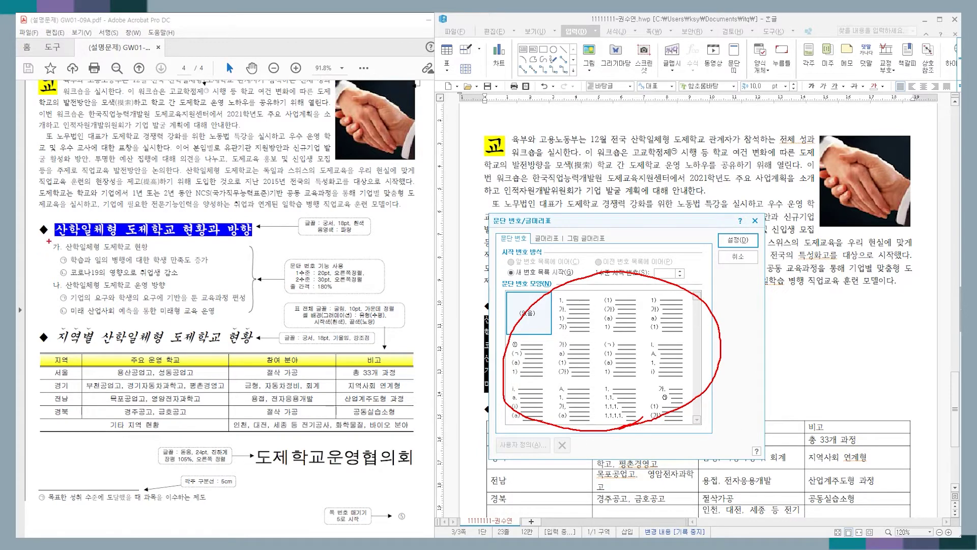
left_click_drag(48, 241, 71, 321)
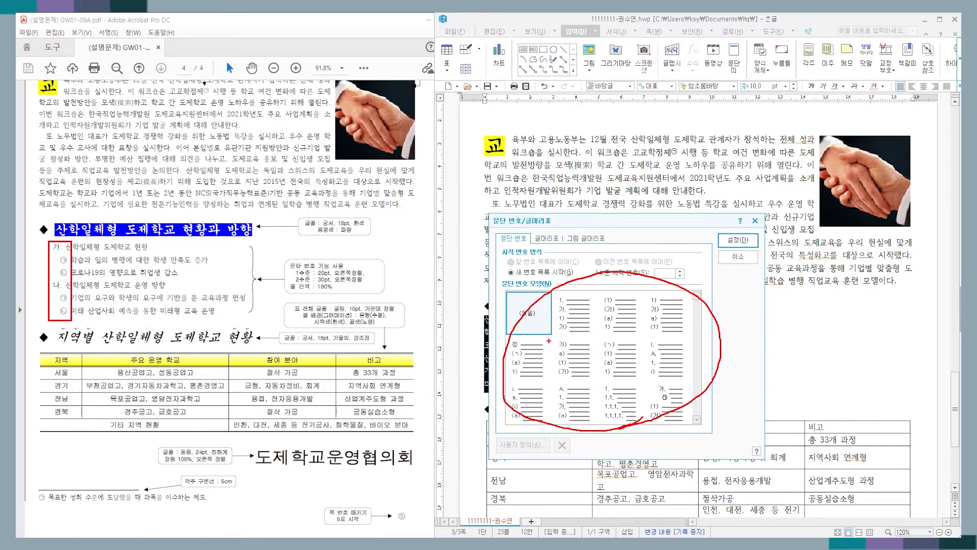
left_click_drag(565, 328, 655, 322)
left_click_drag(543, 376, 660, 367)
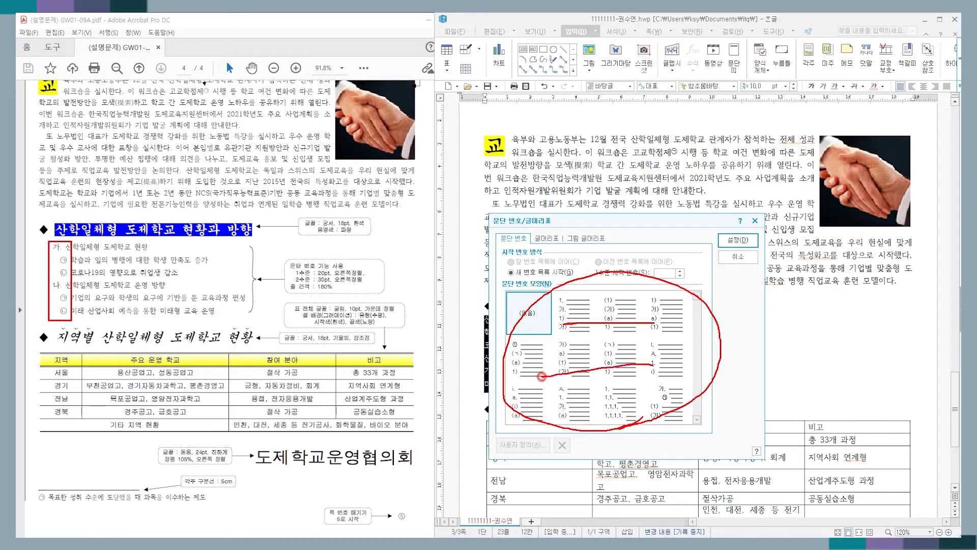
left_click_drag(530, 415, 669, 423)
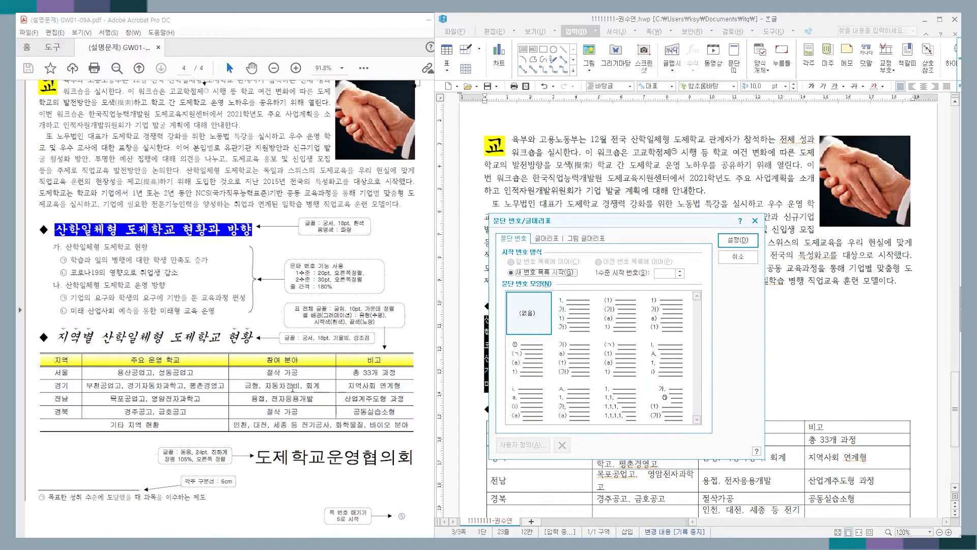
Choose the 가) a) (1) (가) paragraph numbering style and open its user-defined format settings (사용자 정의)
left_click(576, 363)
left_click(569, 353)
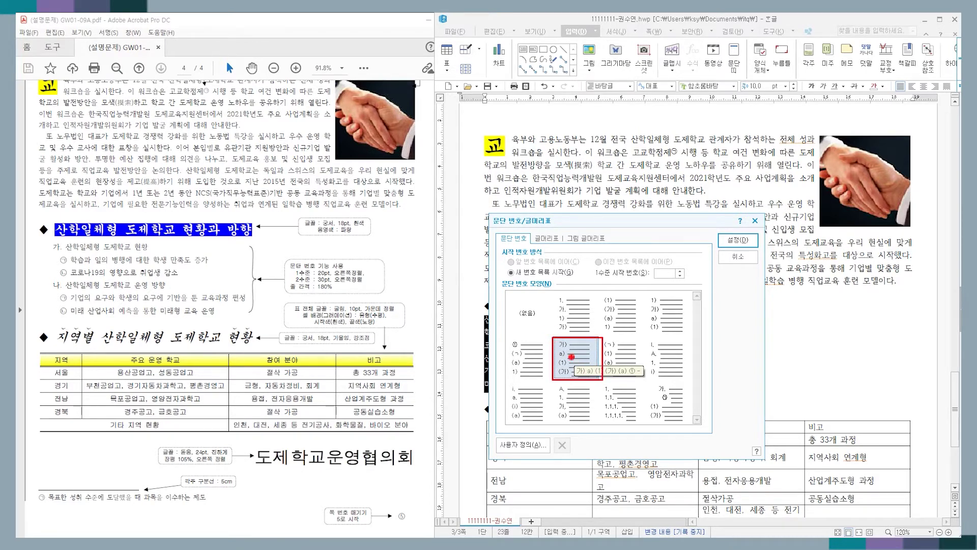
mouse_move(573, 357)
left_mouse_down()
mouse_move(524, 429)
mouse_move(524, 438)
mouse_move(536, 430)
mouse_move(530, 460)
mouse_move(504, 439)
mouse_move(535, 451)
left_mouse_up()
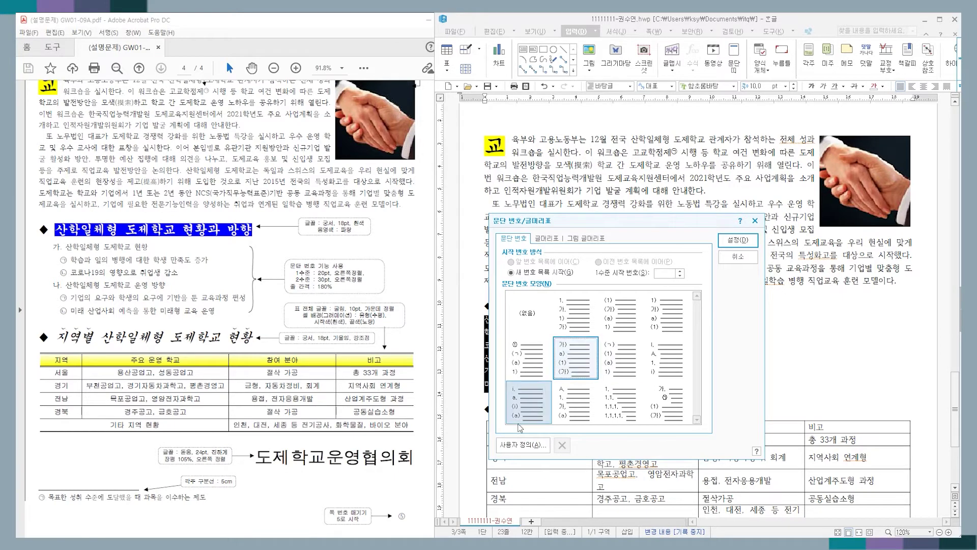
left_click(522, 445)
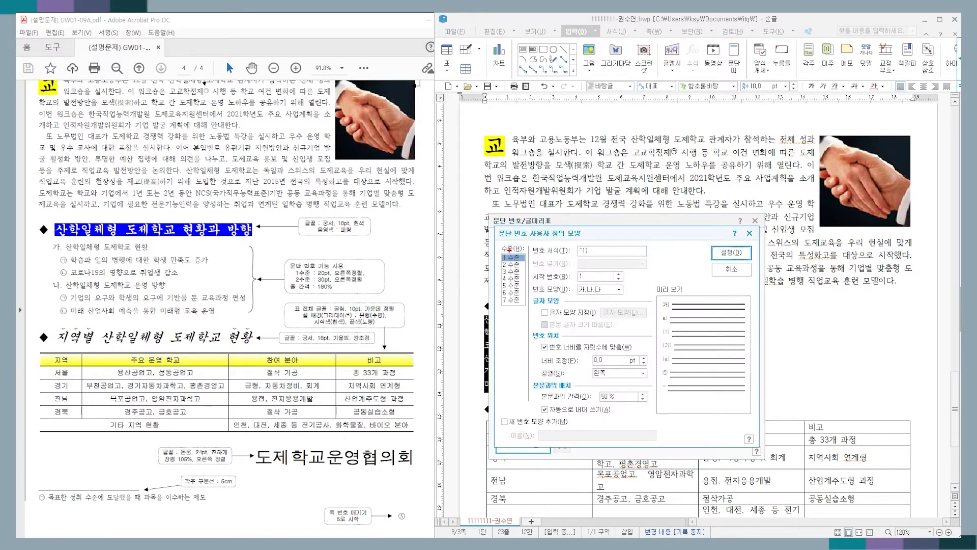
mouse_move(509, 249)
left_mouse_down()
mouse_move(502, 313)
mouse_move(534, 278)
mouse_move(515, 245)
left_mouse_up()
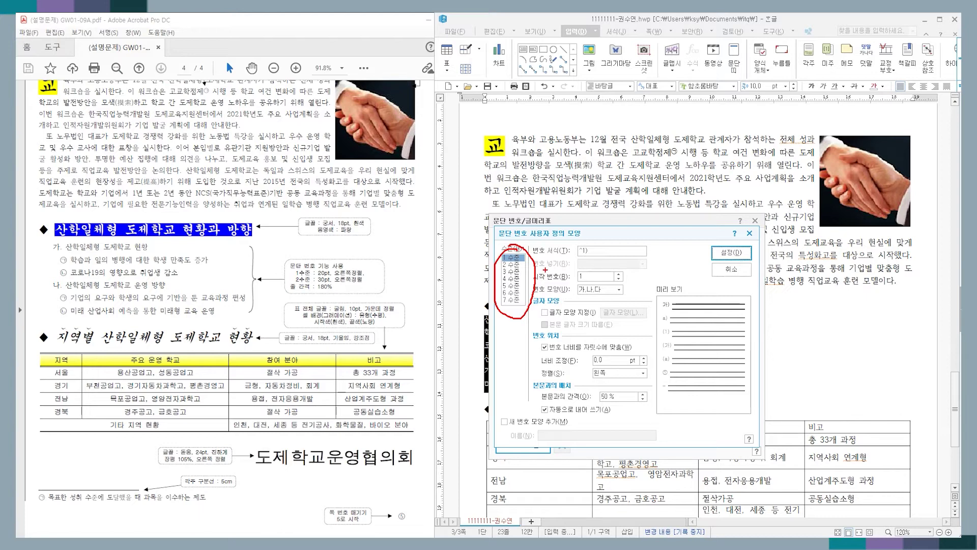
key("Escape")
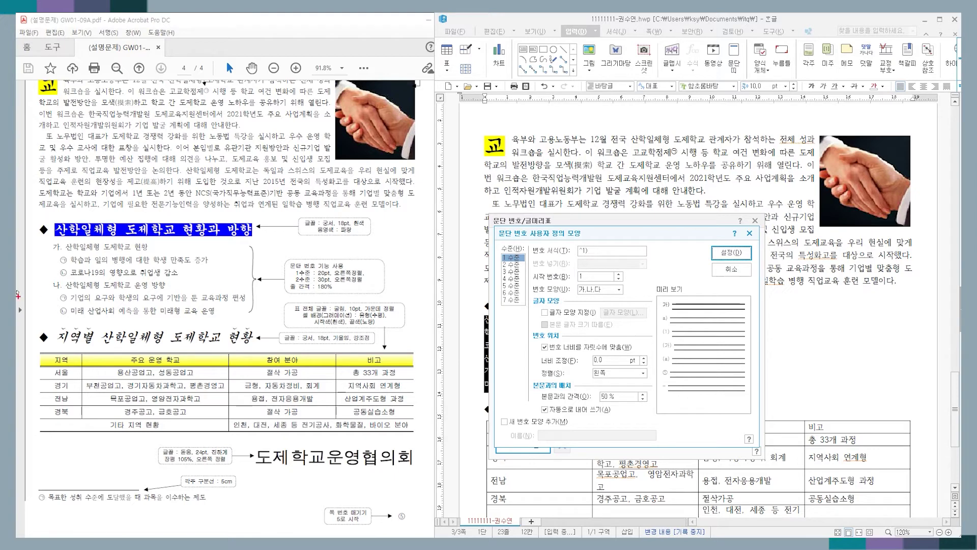
left_click_drag(48, 242, 70, 321)
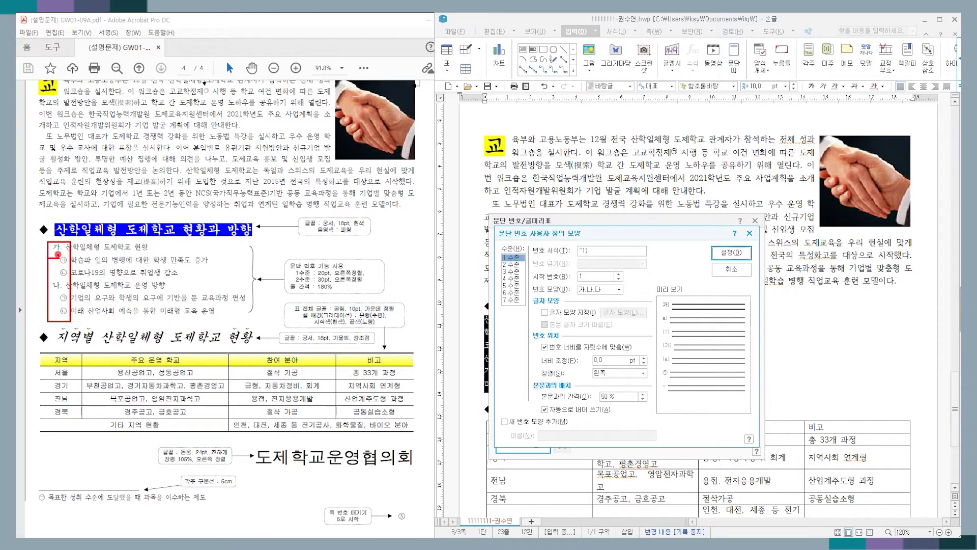
mouse_move(48, 259)
left_mouse_down()
mouse_move(64, 258)
mouse_move(57, 283)
left_mouse_up()
mouse_move(66, 262)
left_mouse_down()
mouse_move(62, 275)
mouse_move(95, 264)
mouse_move(95, 273)
mouse_move(122, 270)
left_mouse_up()
key("e")
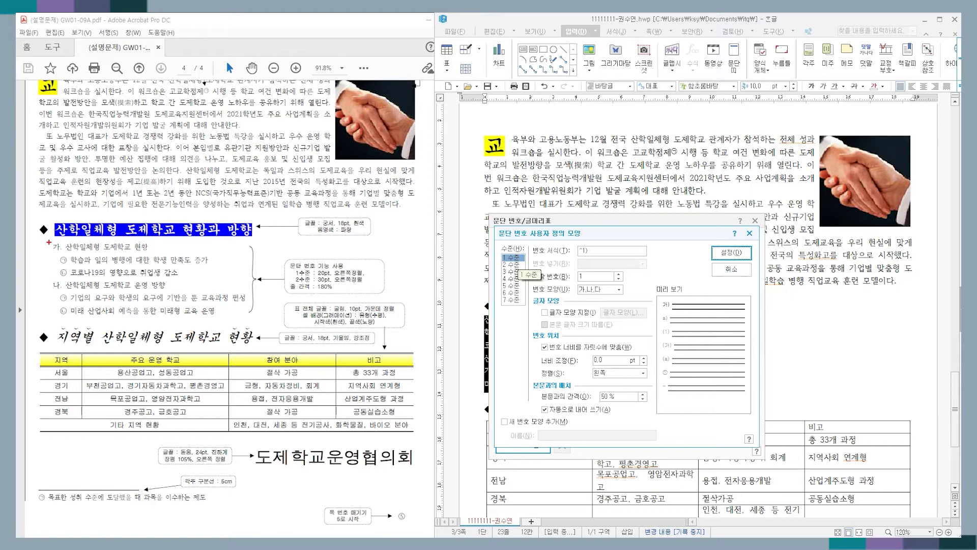
left_click_drag(49, 243, 61, 317)
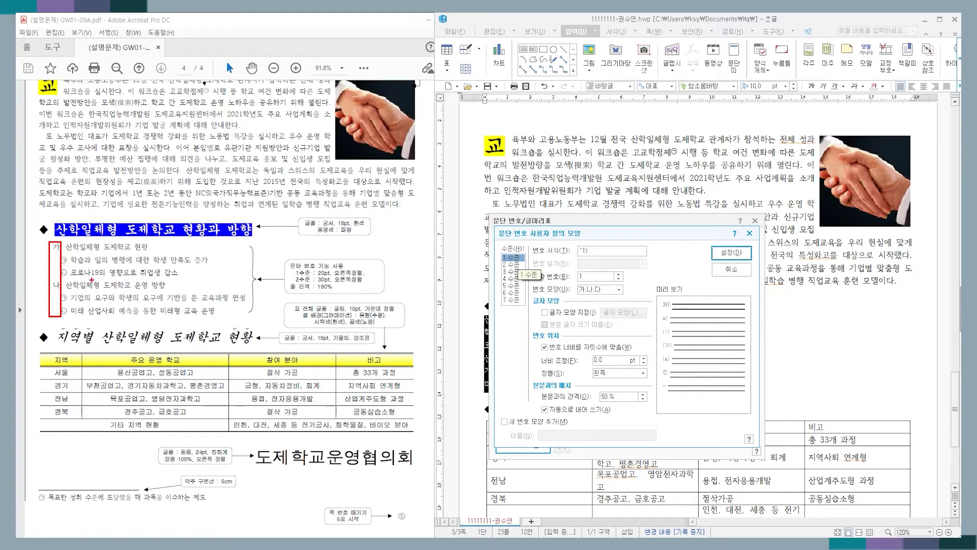
key("Escape")
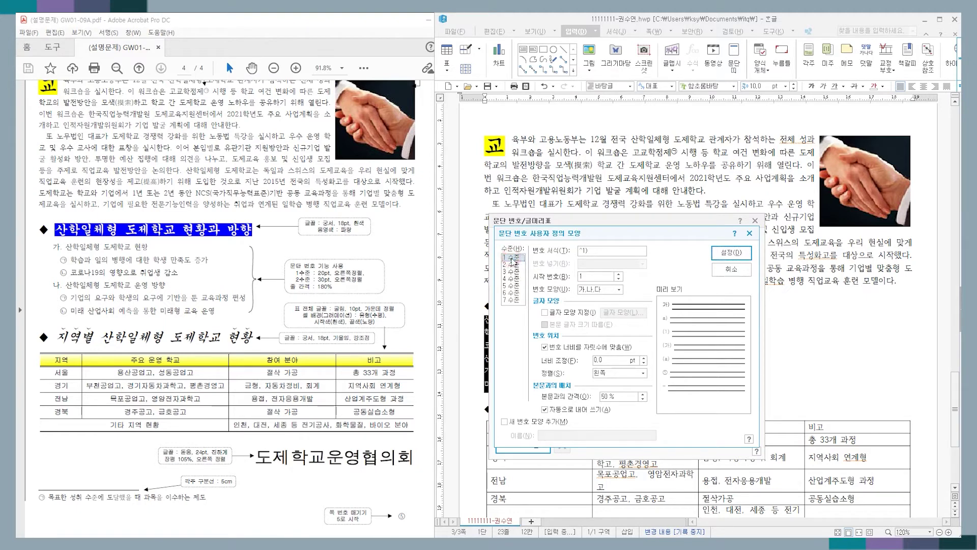
Set the level 1 (1수준) number format to ^1. with the 가,나,다 number shape
left_click(592, 251)
key("BackSpace")
left_click(601, 296)
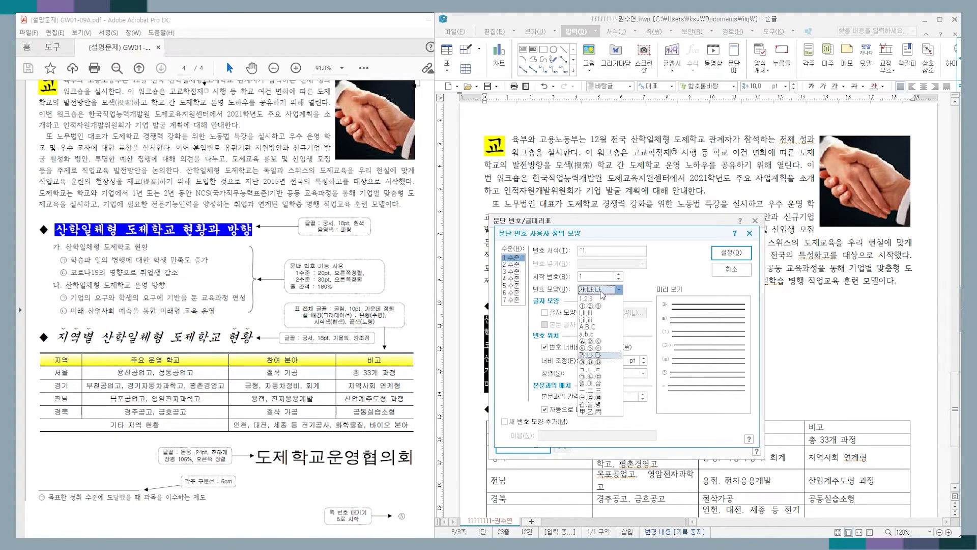
left_click(598, 355)
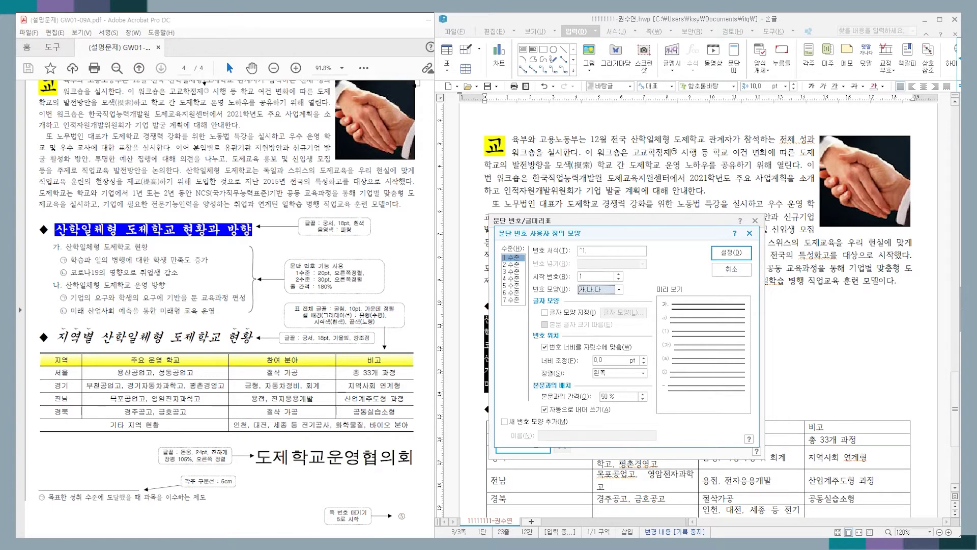
mouse_move(276, 254)
left_mouse_down()
mouse_move(296, 285)
mouse_move(399, 296)
left_mouse_up()
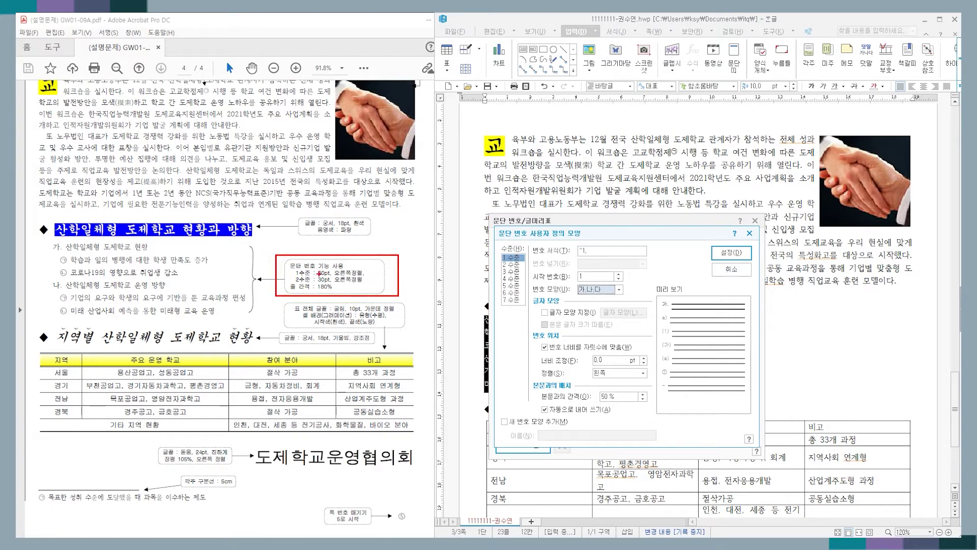
mouse_move(319, 274)
left_mouse_down()
mouse_move(360, 261)
mouse_move(363, 271)
mouse_move(318, 281)
mouse_move(363, 283)
left_mouse_up()
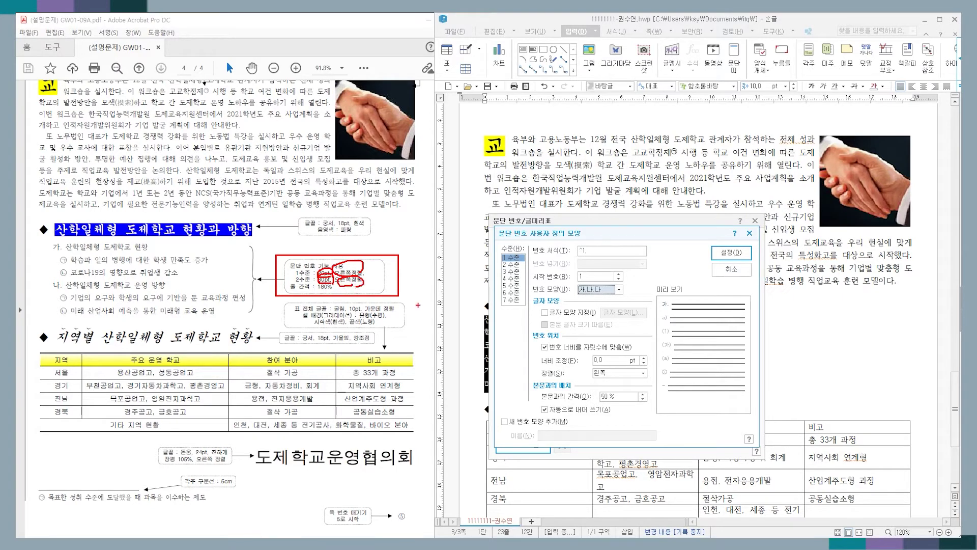
key("e")
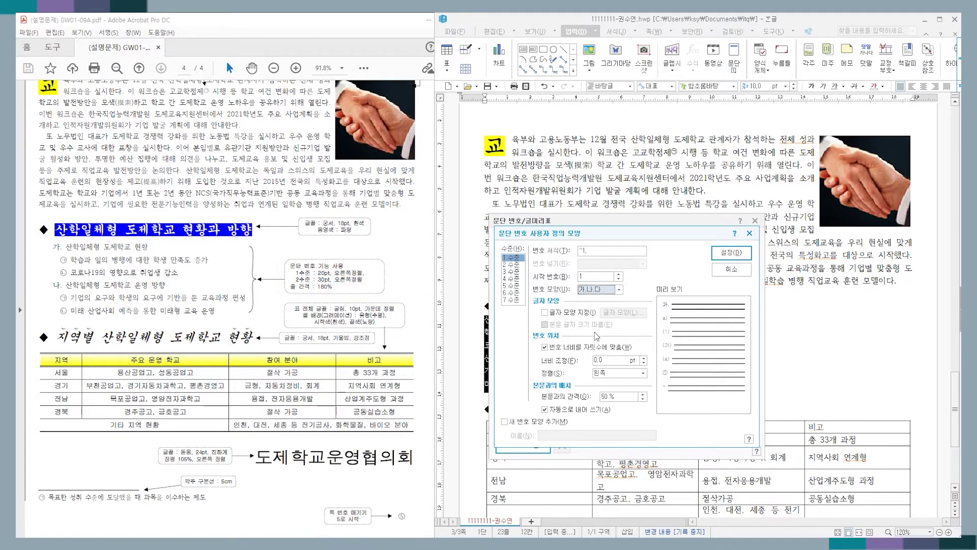
mouse_move(586, 351)
left_mouse_down()
mouse_move(614, 380)
mouse_move(662, 384)
left_mouse_up()
key("Escape")
Set the level 1 number width adjustment (너비 조정) to 20 pt and its alignment to 오른쪽
double_click(615, 359)
type("20")
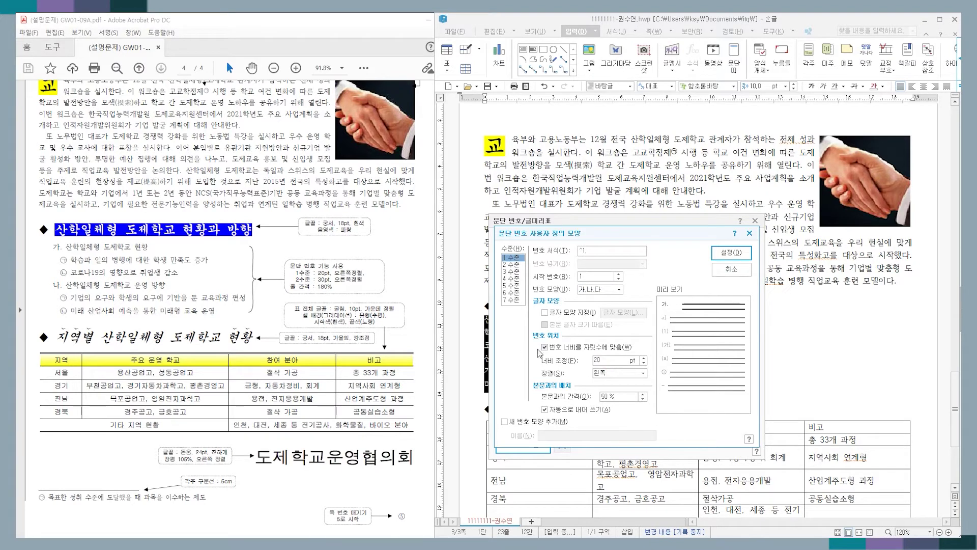
left_click(617, 372)
left_click(610, 395)
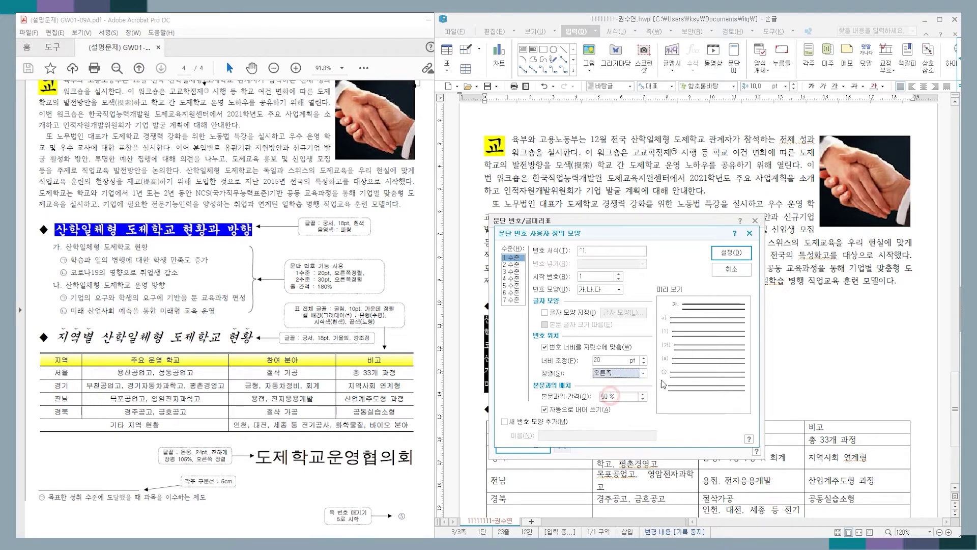
Set the level 2 (2수준) number format to ^2 without a parenthesis, using the ㉠,㉡,㉢ number shape
left_click(513, 264)
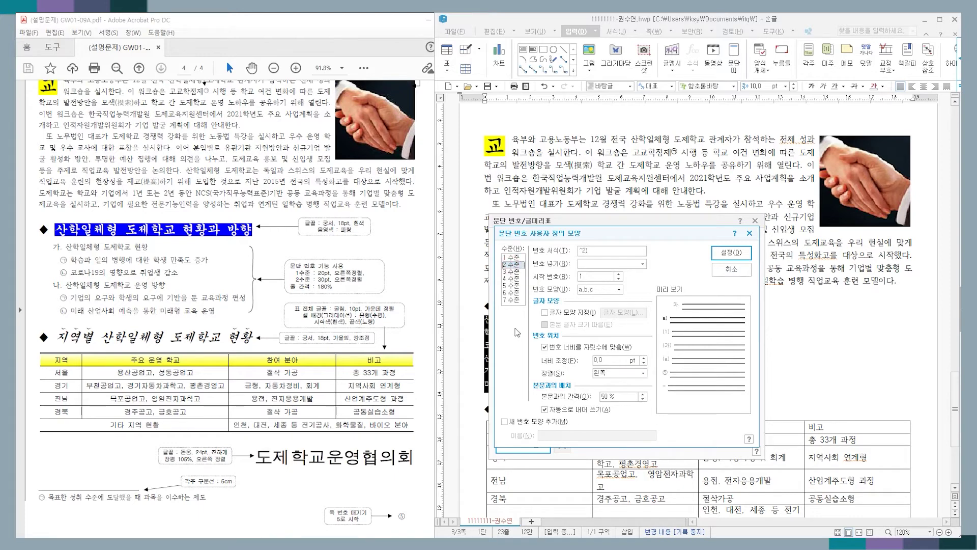
left_click(593, 250)
key("BackSpace")
left_click(596, 293)
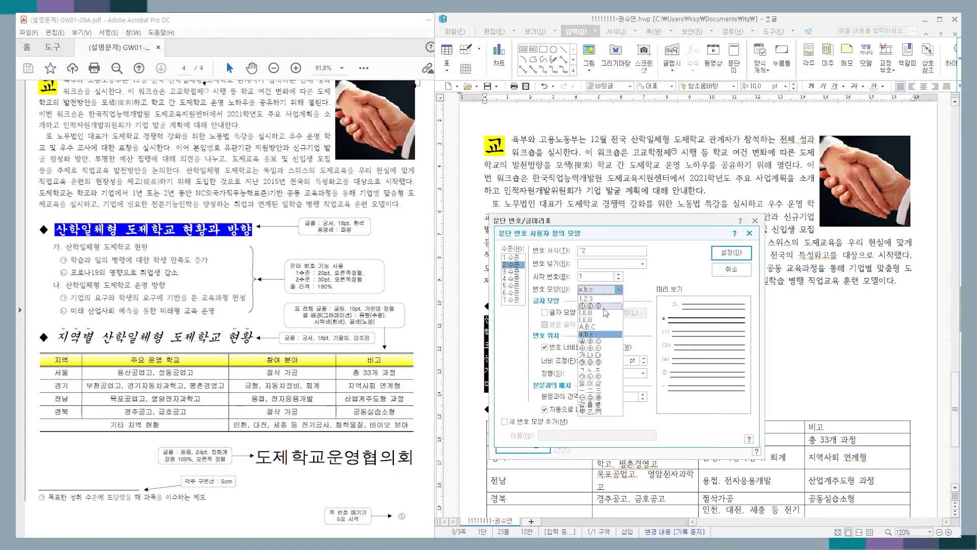
left_click(599, 377)
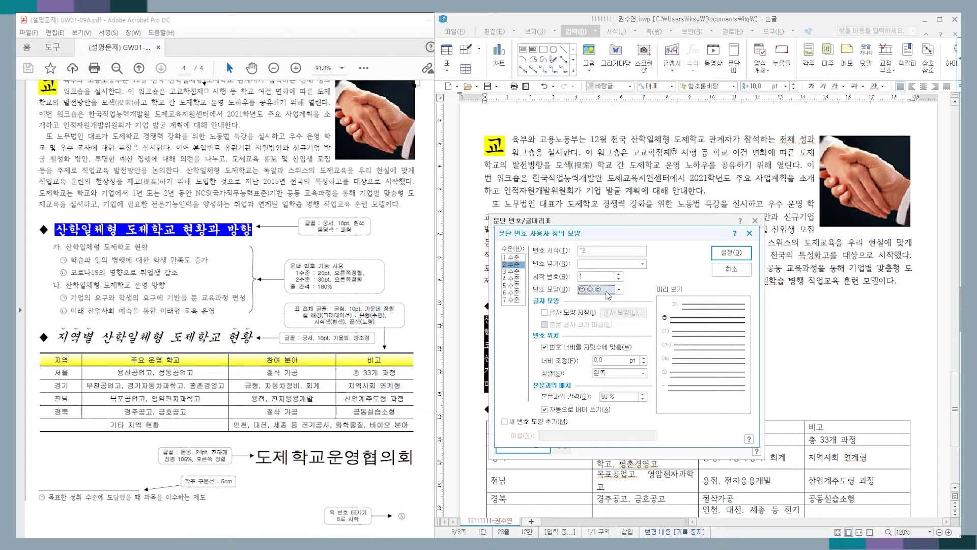
Set the level 2 width adjustment to 30 pt with 오른쪽 alignment and apply the custom numbering to the selected lines
double_click(603, 360)
type("30")
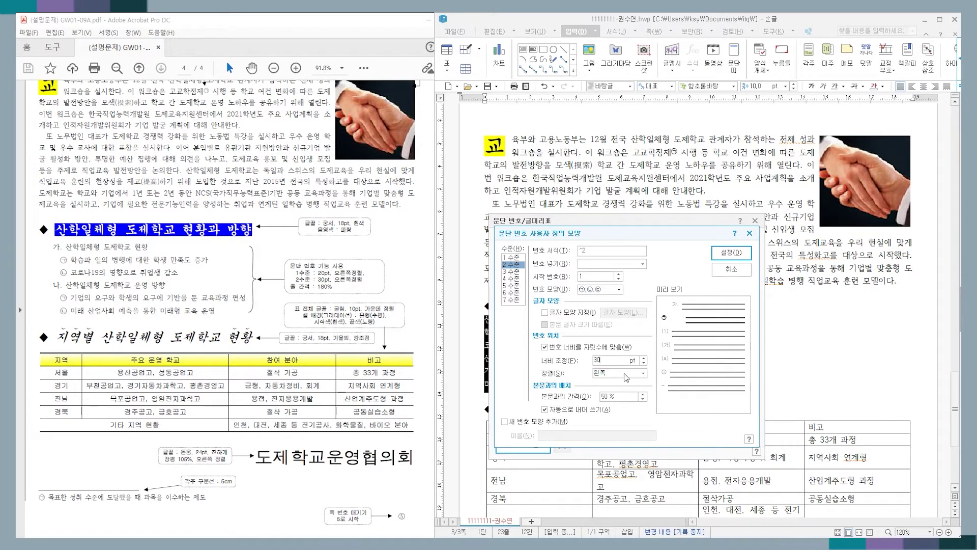
left_click(625, 373)
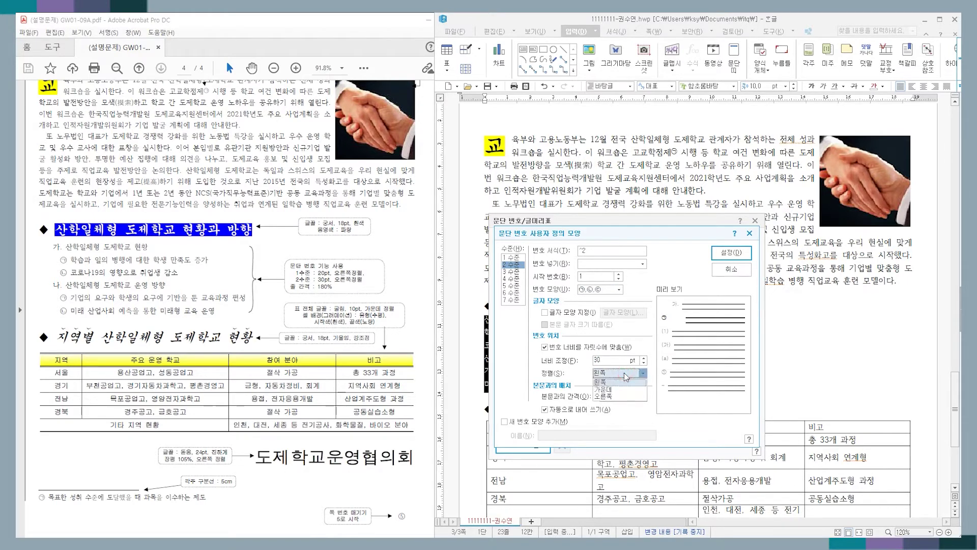
left_click(617, 397)
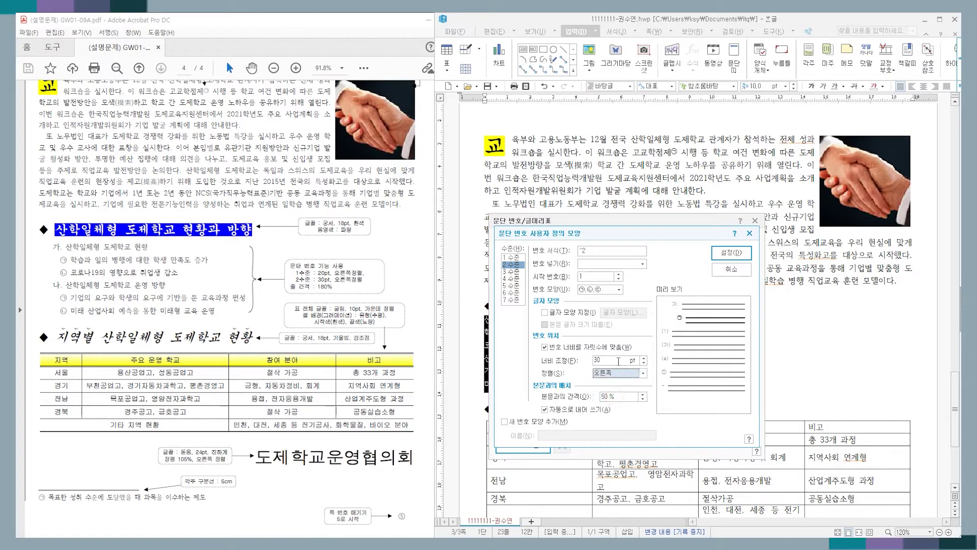
left_click(727, 253)
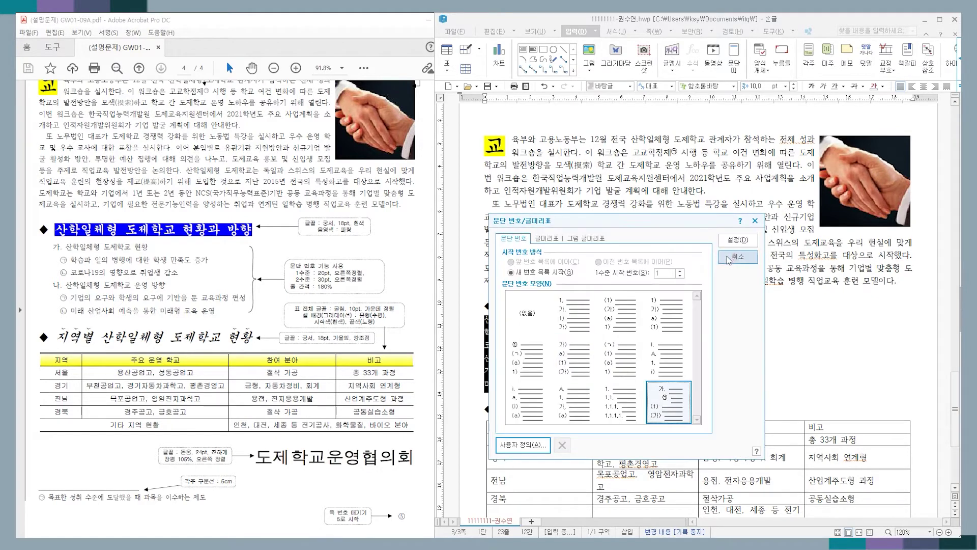
left_click(734, 240)
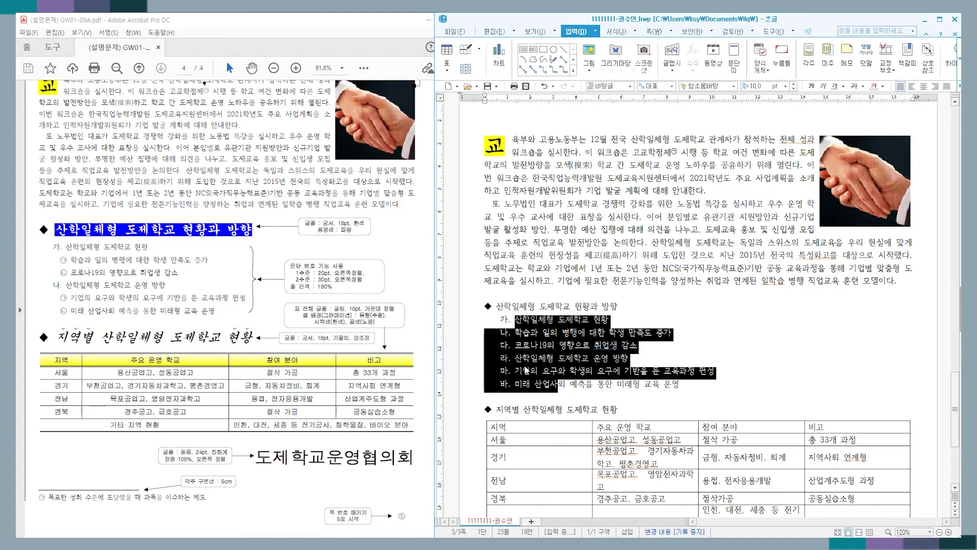
Lower the two lines below "산학일체형 도제학교 현황" by one numbering level (한 수준 감소)
left_click(555, 376)
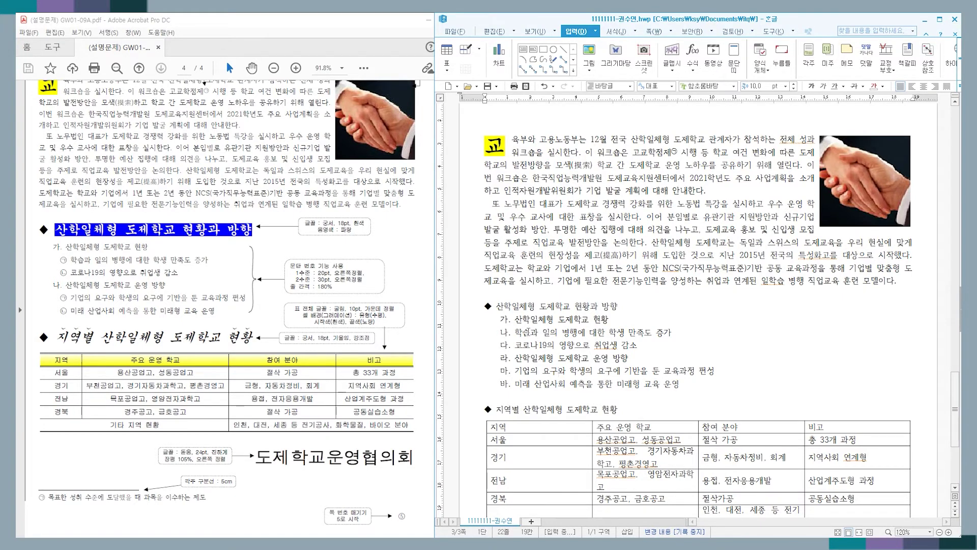
left_click_drag(528, 332, 551, 358)
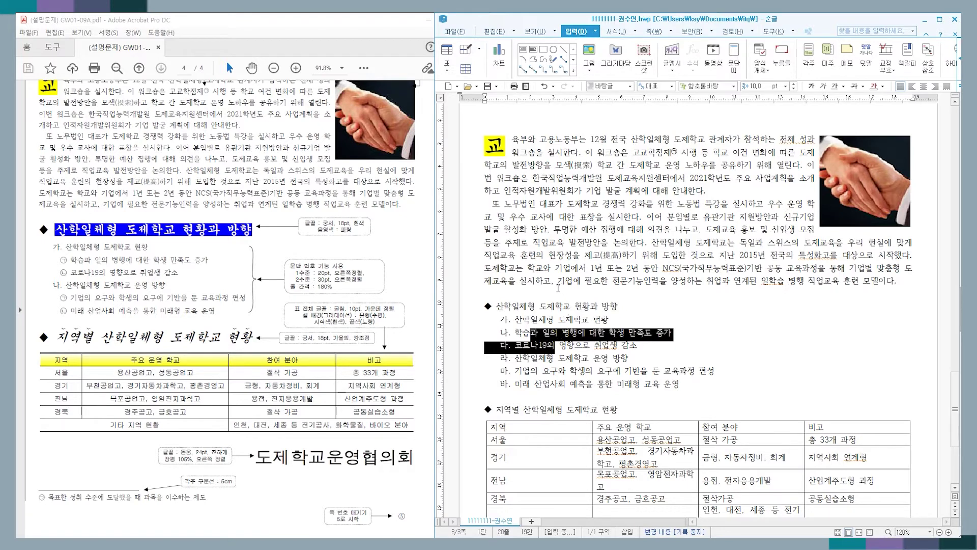
left_click(635, 33)
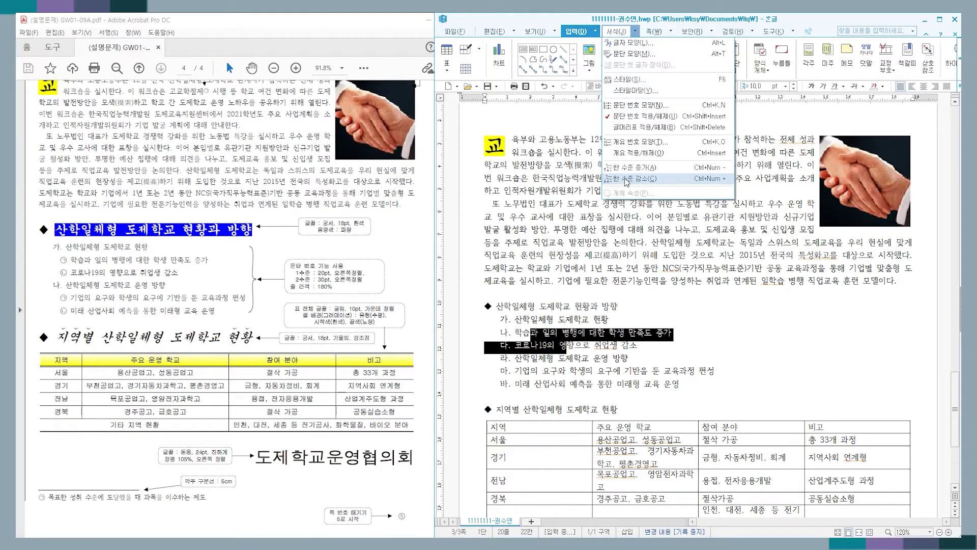
left_click(705, 179)
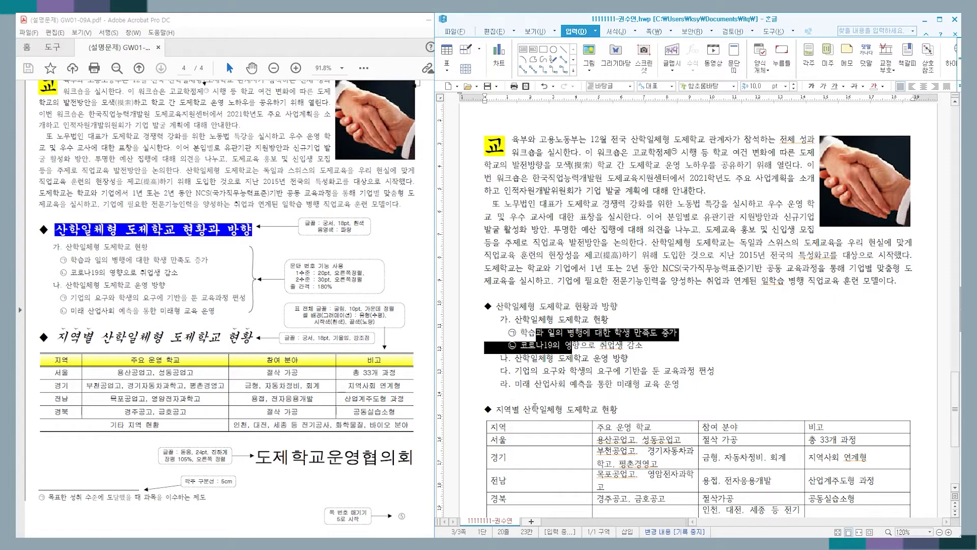
Lower the two lines below "산학일체형 도제학교 운영 방향" by one numbering level
left_click_drag(524, 371, 539, 386)
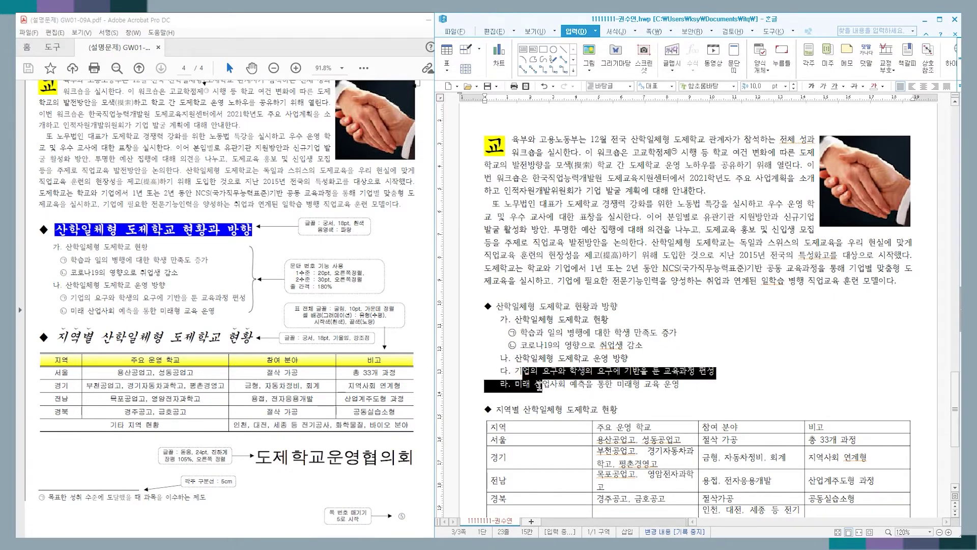
key("ctrl+KP_Add")
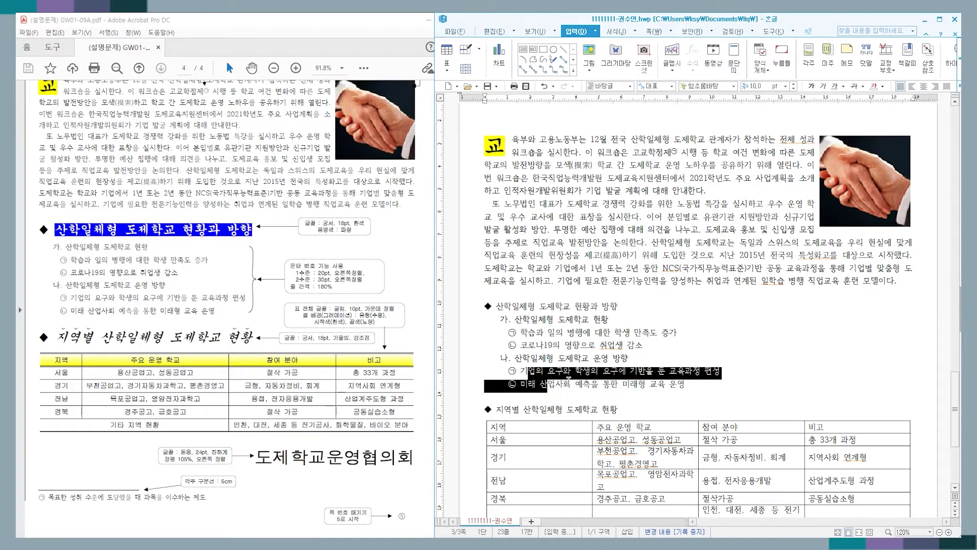
left_click(585, 389)
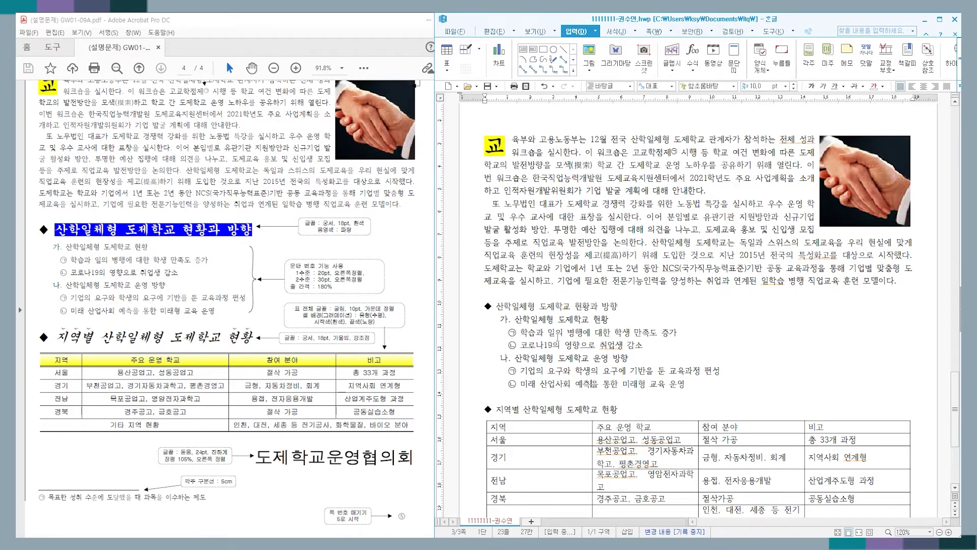
Set the line spacing of the six numbered lines under "산학일체형 도제학교 현황과 방향" to 180 %
left_click_drag(287, 283, 346, 294)
key("Escape")
left_click_drag(539, 319, 629, 373)
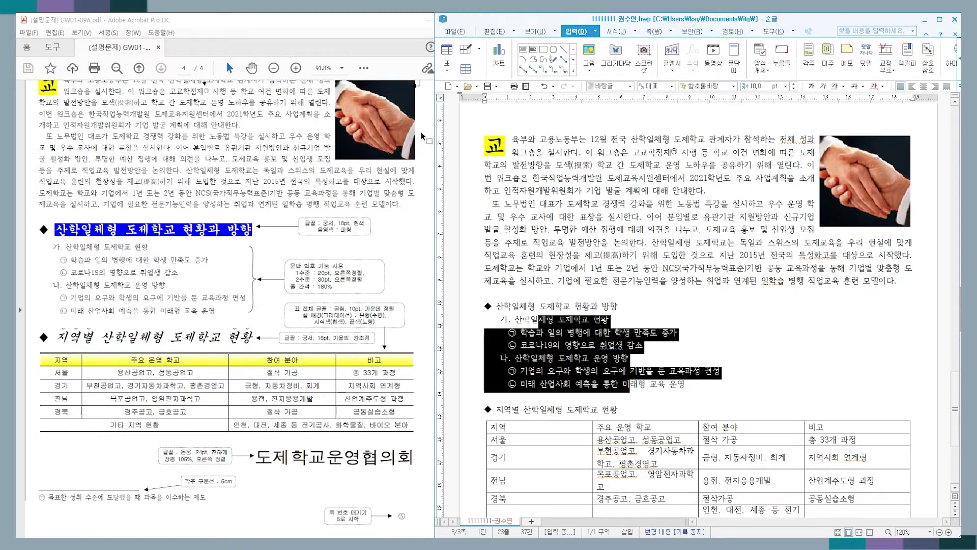
left_click_drag(435, 108, 314, 109)
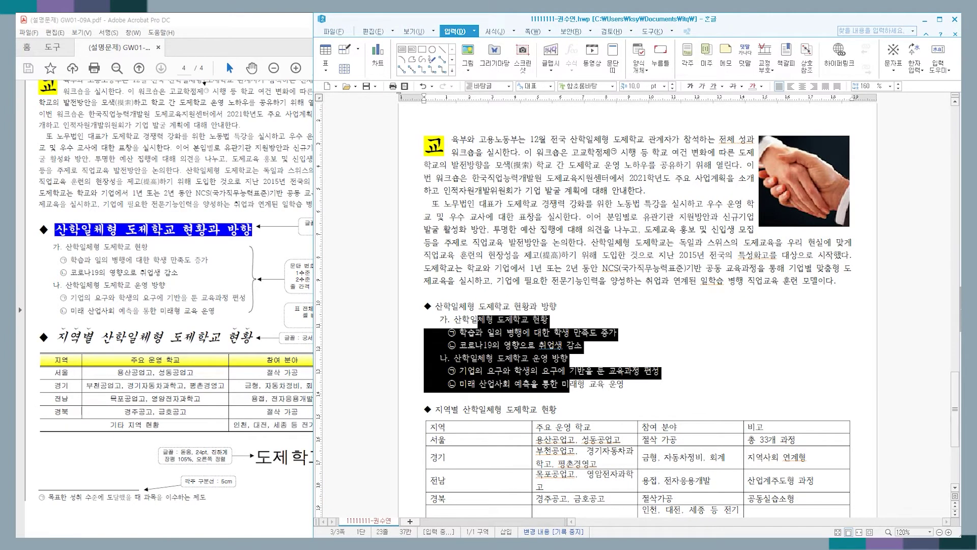
mouse_move(531, 355)
left_mouse_down()
mouse_move(858, 100)
mouse_move(910, 99)
left_mouse_up()
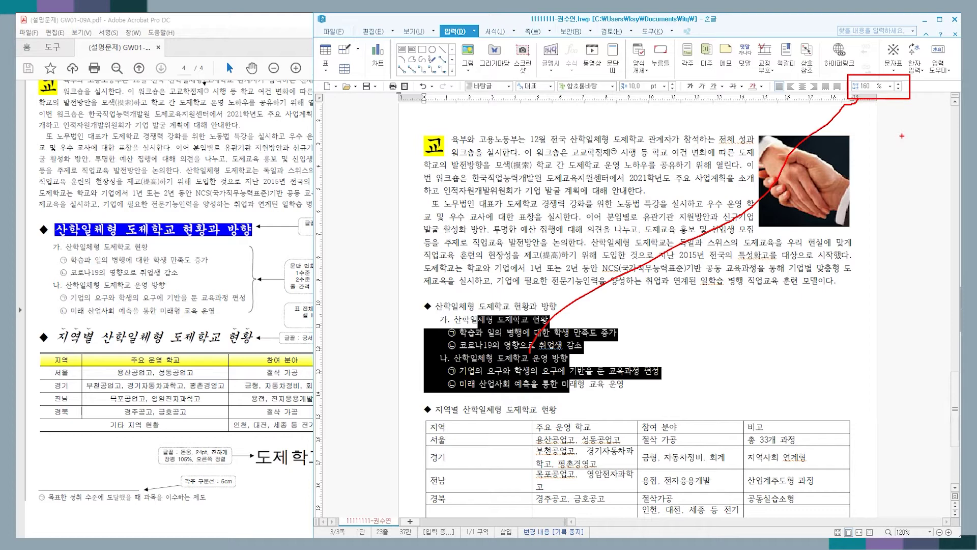
key("Escape")
left_click(860, 86)
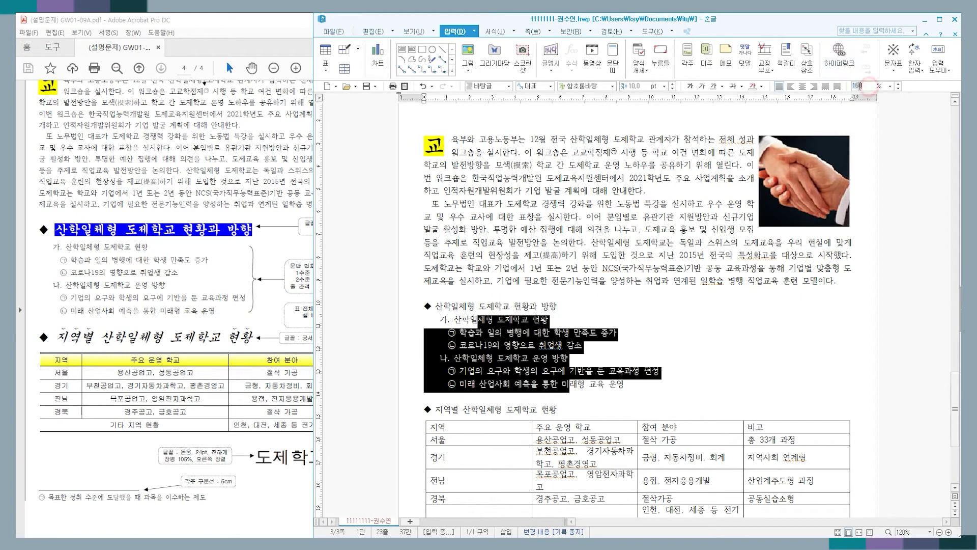
key("BackSpace")
type("8")
key("Return")
left_click(493, 324)
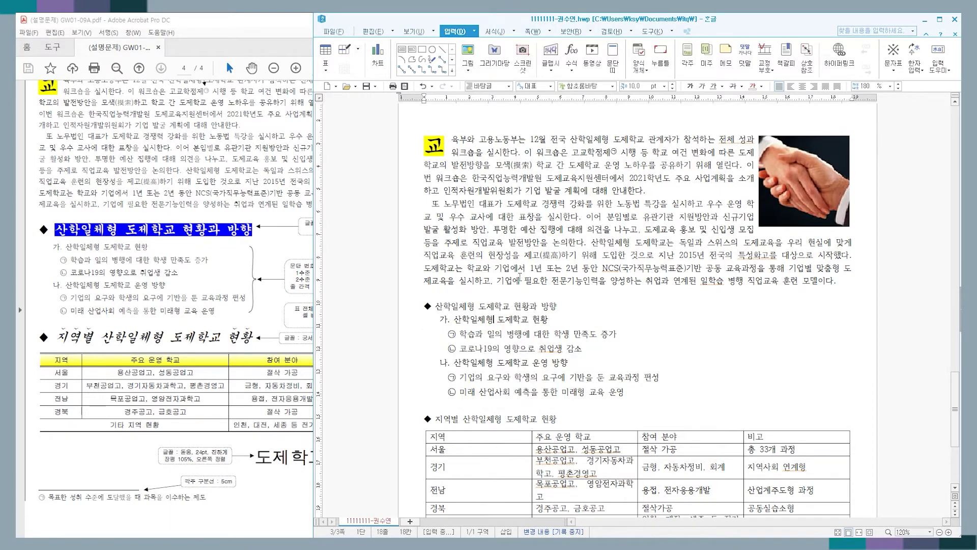
Bring the two ◆ headings into view beside the sample PDF and examine the sample's format notes for the first heading
scroll(618, 308, "down", 3)
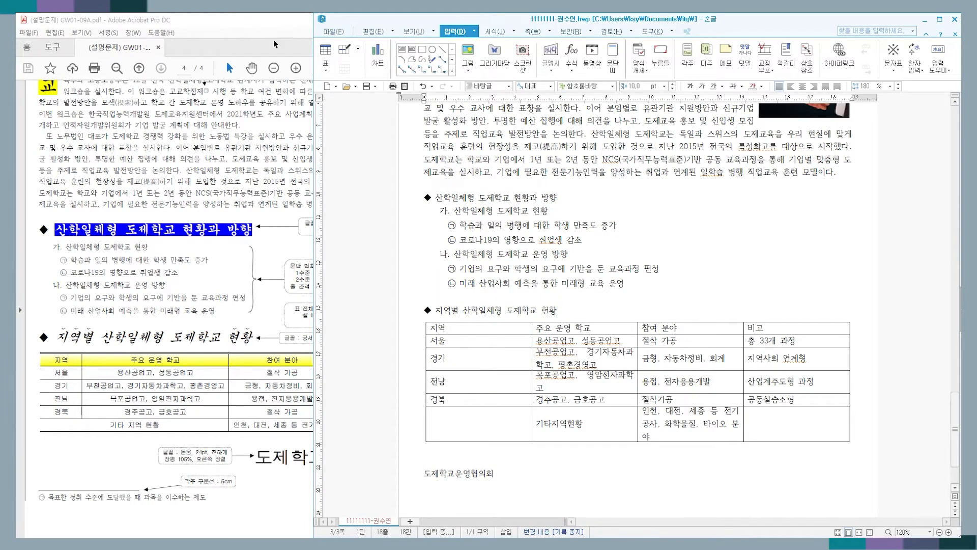
left_click_drag(314, 41, 425, 41)
mouse_move(51, 214)
left_mouse_down()
mouse_move(92, 229)
mouse_move(269, 235)
left_mouse_up()
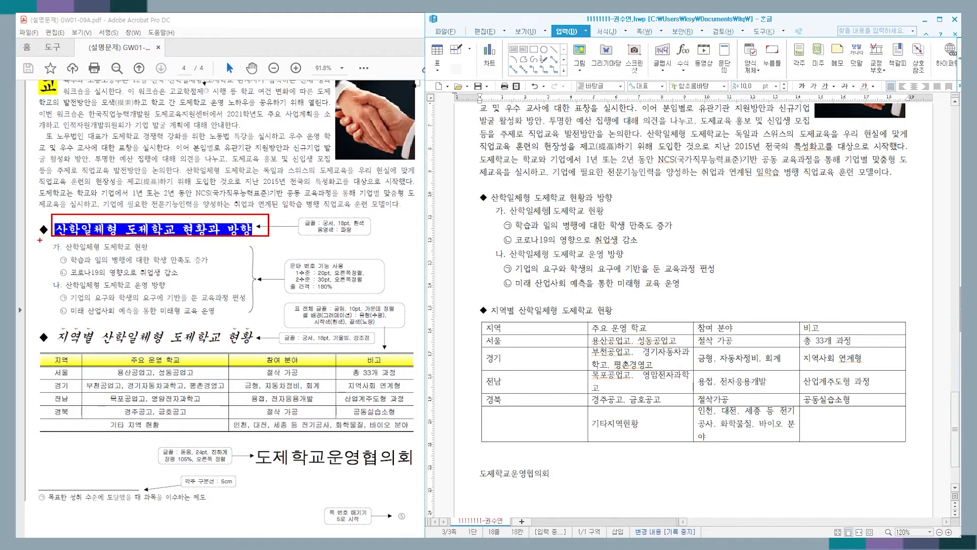
left_click_drag(42, 240, 53, 218)
mouse_move(44, 346)
left_mouse_down()
mouse_move(35, 339)
mouse_move(47, 355)
left_mouse_up()
key("e")
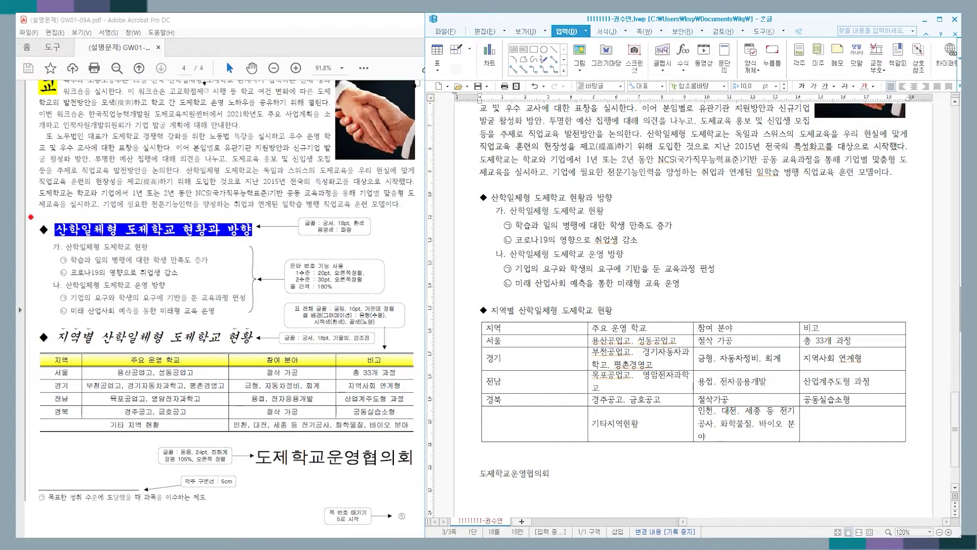
left_click_drag(31, 217, 253, 238)
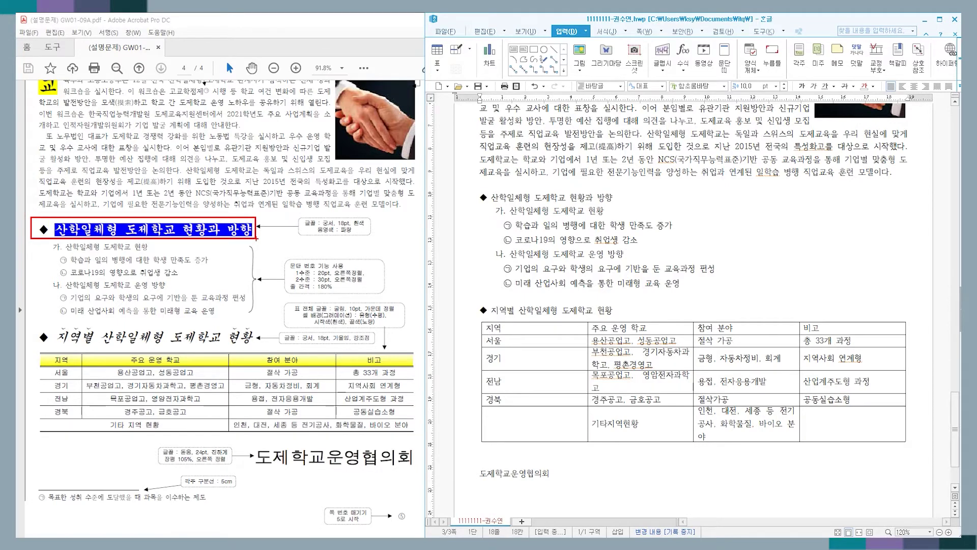
key("Escape")
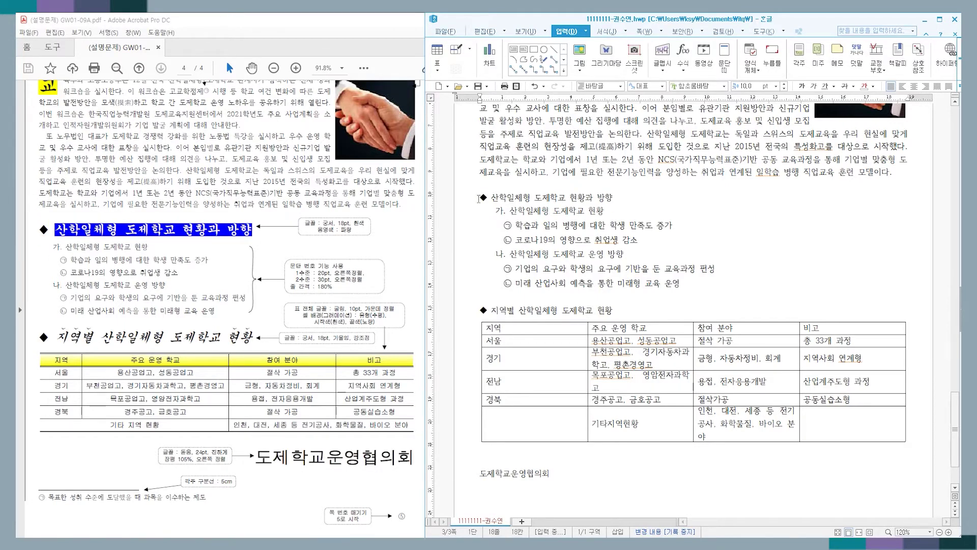
Format the whole heading line "◆ 산학일체형 도제학교 현황과 방향" in the 궁서 font at 18 pt
left_click(468, 199)
left_click(467, 200)
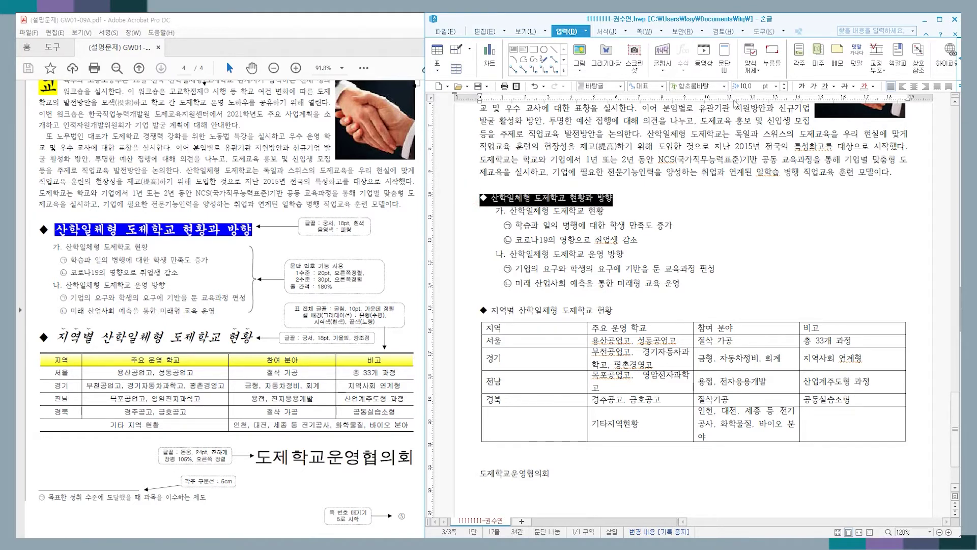
left_click(697, 84)
type("궁서")
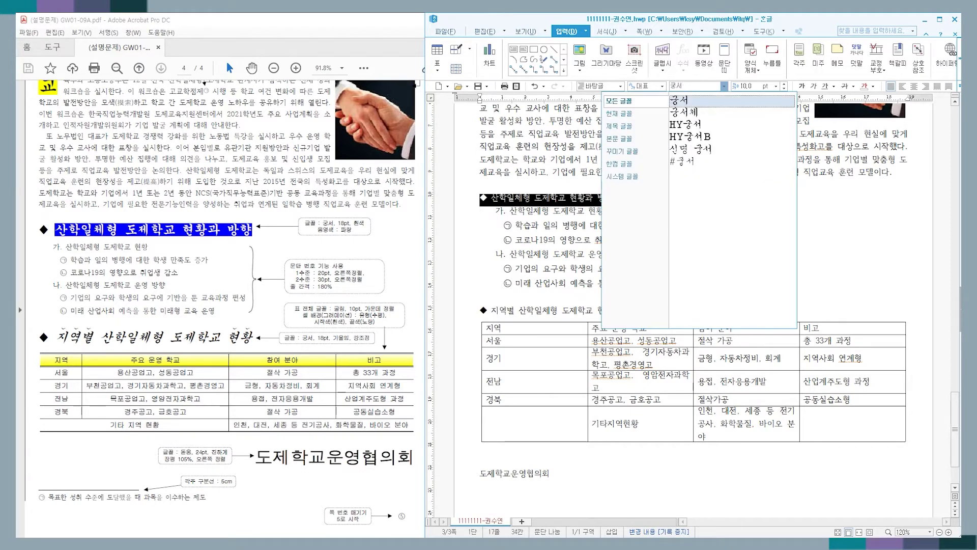
key("Return")
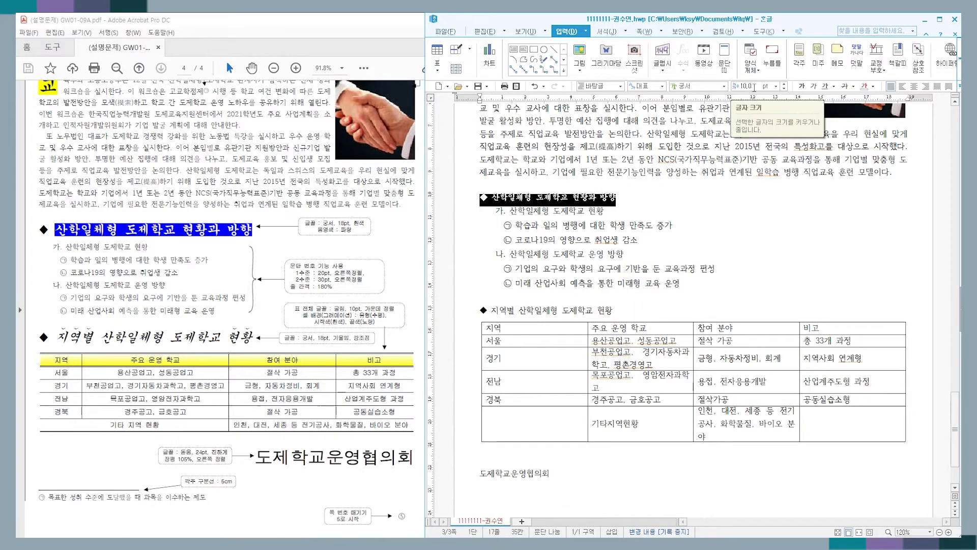
left_click(752, 87)
type("18")
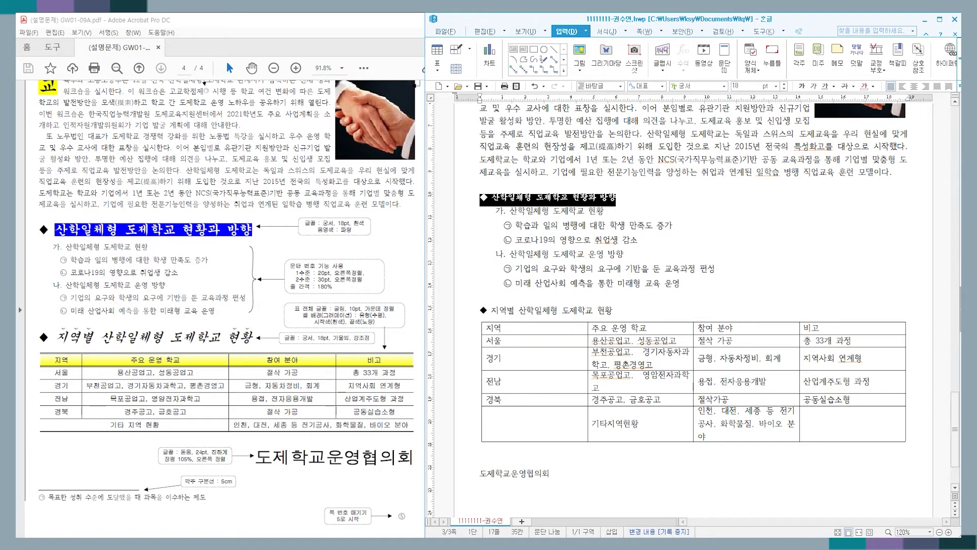
key("Return")
left_click(605, 280)
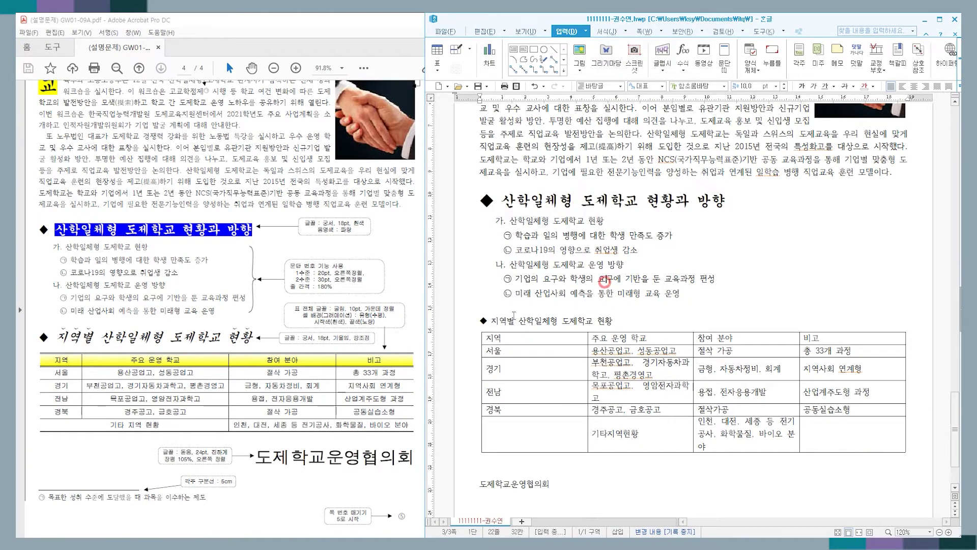
Format the whole heading line "◆ 지역별 산학일체형 도제학교 현황" in the 궁서 font at 18 pt
left_click(471, 323)
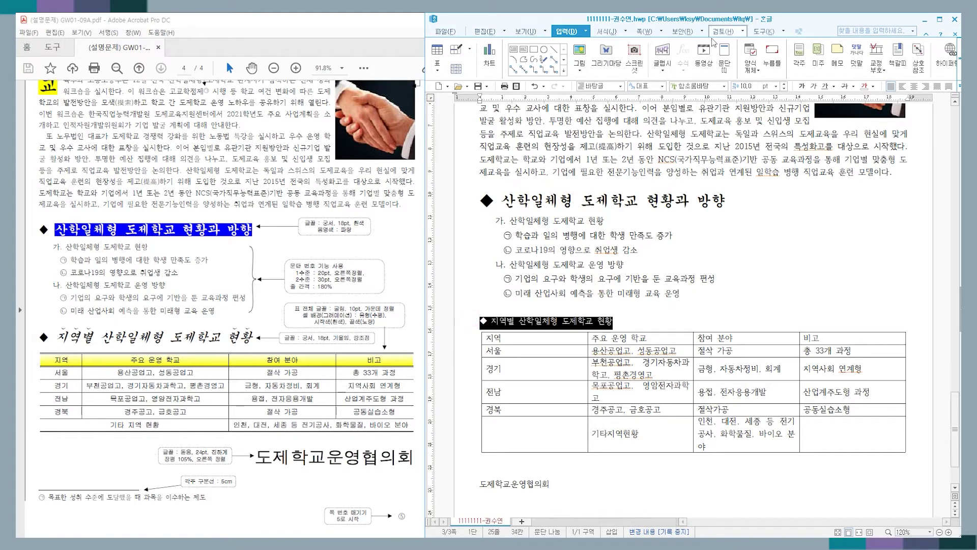
left_click(706, 87)
type("궁서")
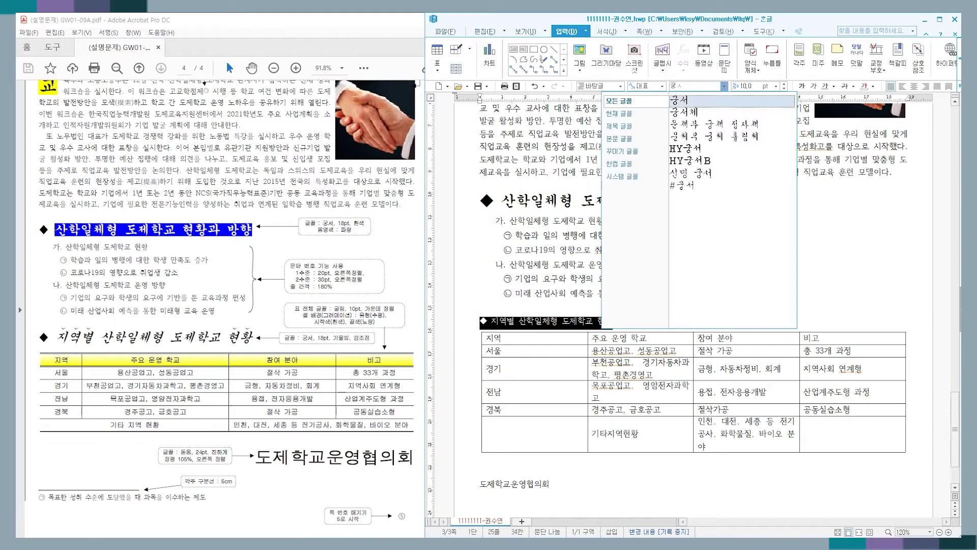
key("Return")
left_click(744, 86)
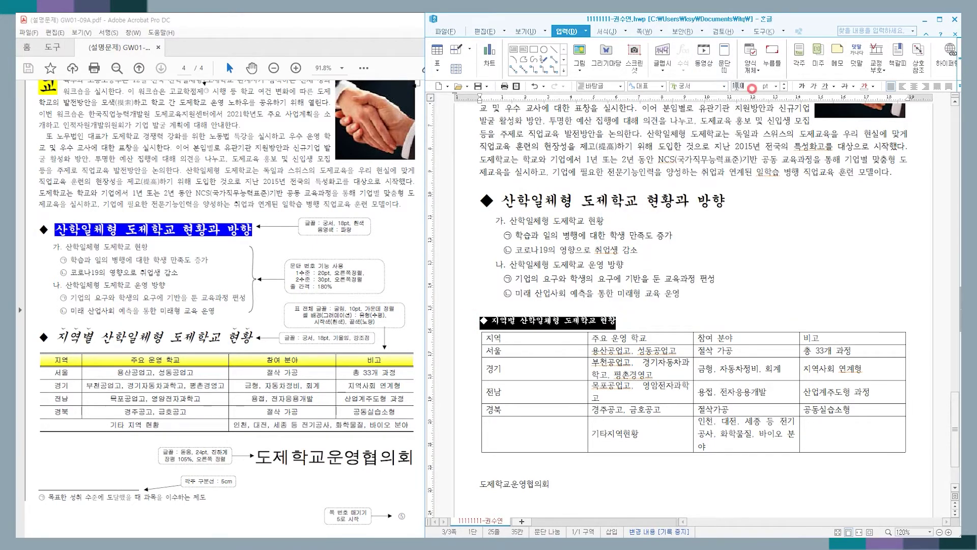
type("18")
key("Return")
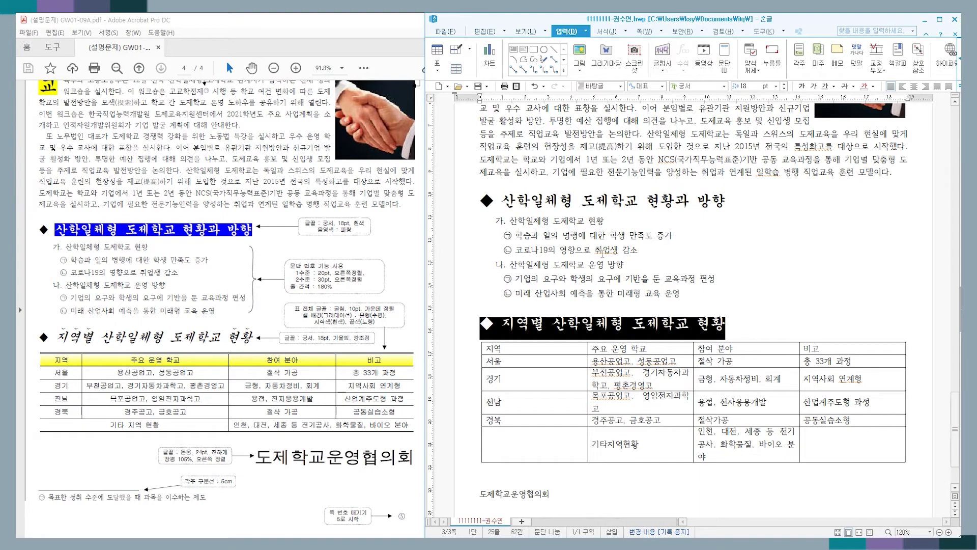
Choose pure blue (0000FF) as the character shading colour for the heading text "산학일체형 도제학교 현황과 방향", excluding the ◆ symbol
left_click_drag(501, 200, 723, 199)
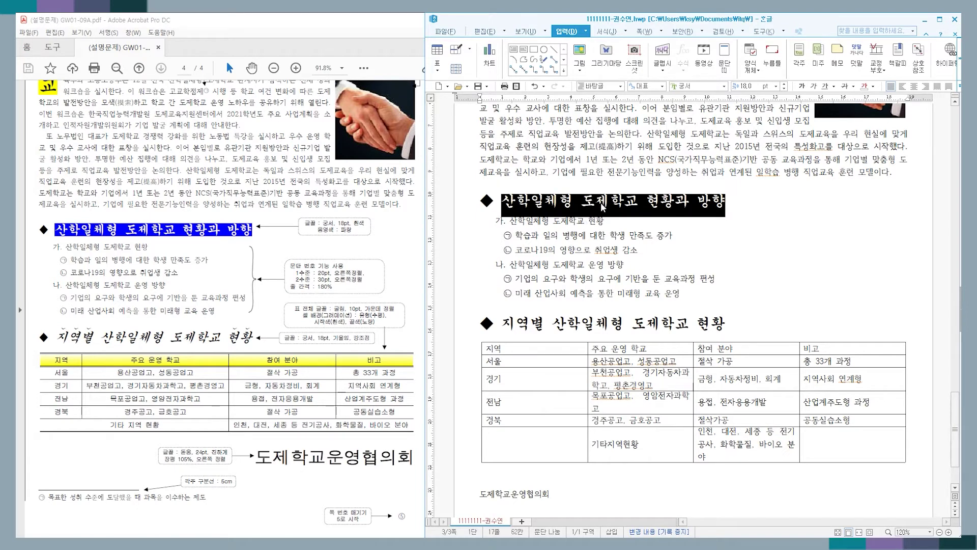
right_click(601, 203)
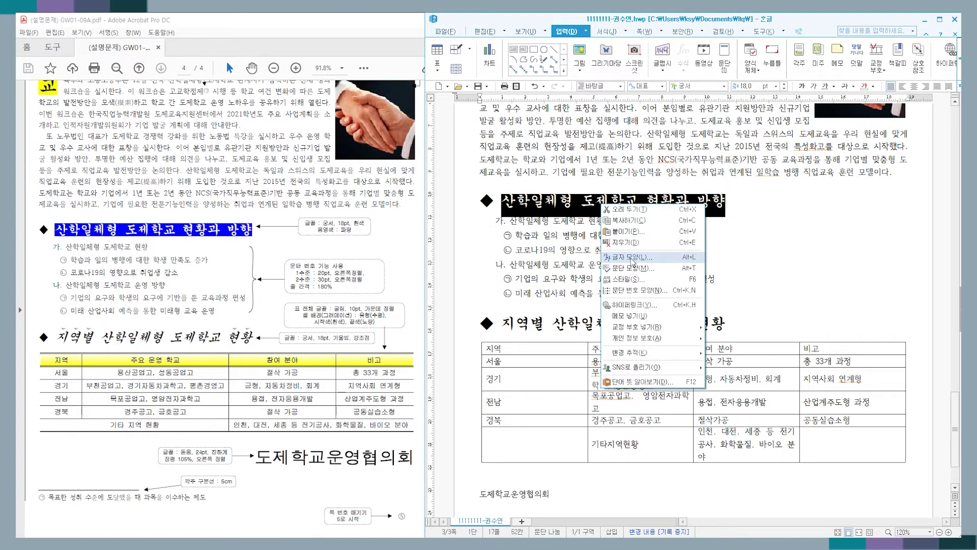
left_click(631, 258)
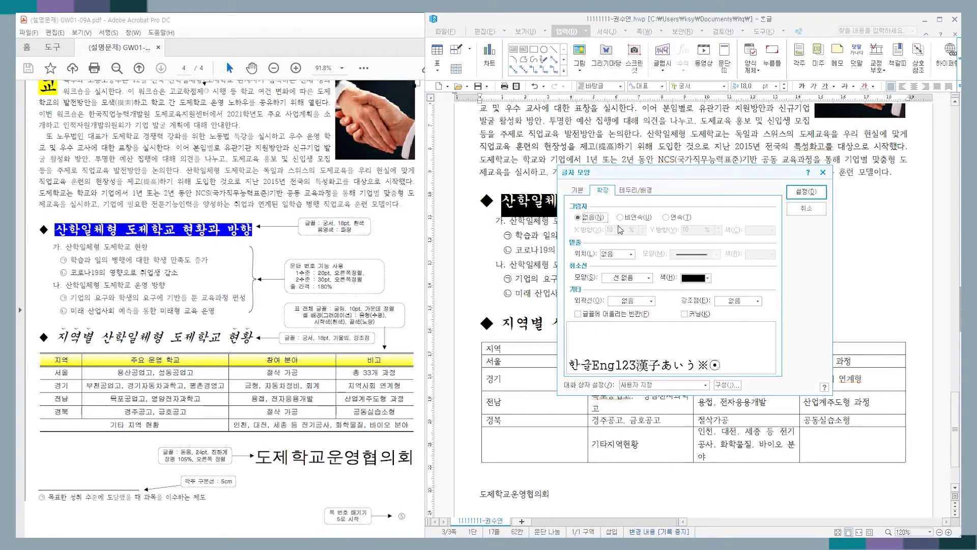
left_click(585, 192)
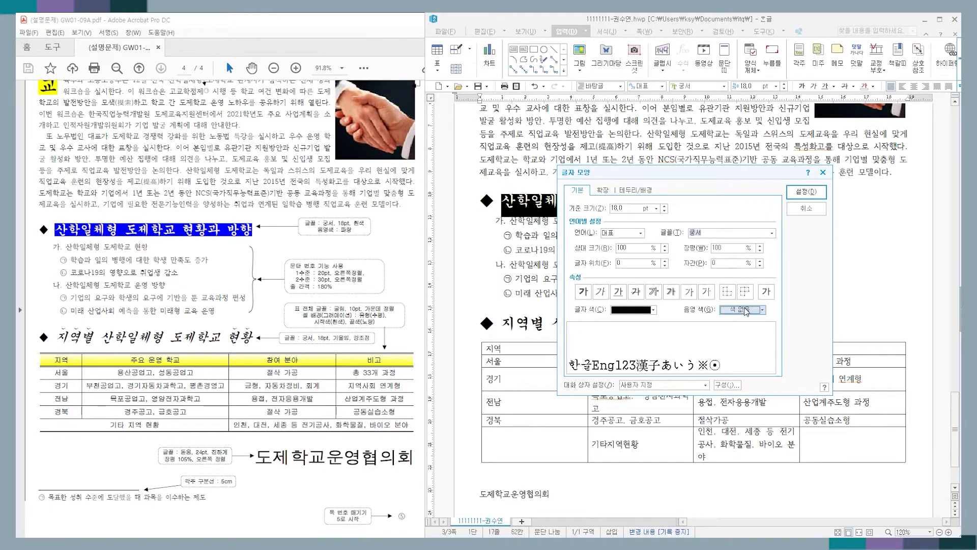
left_click(746, 312)
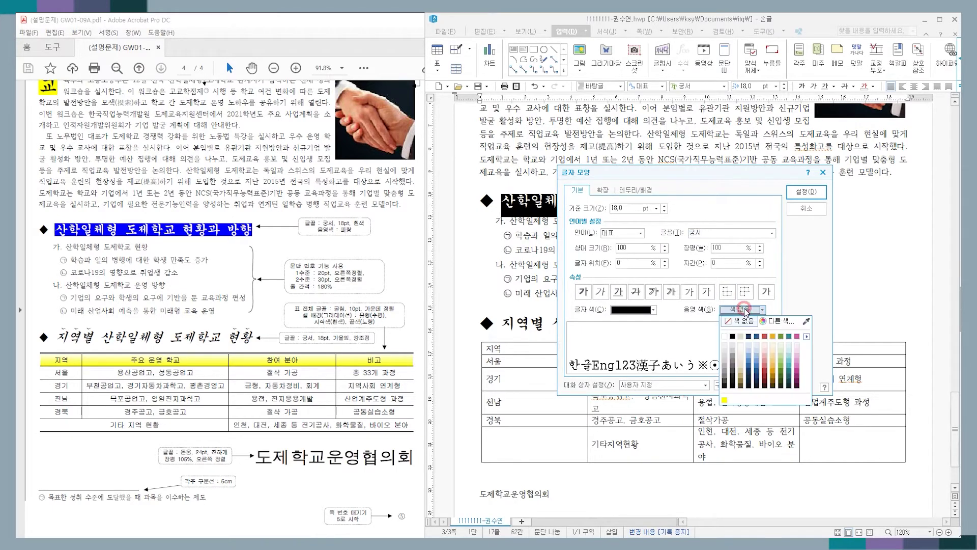
left_click(778, 321)
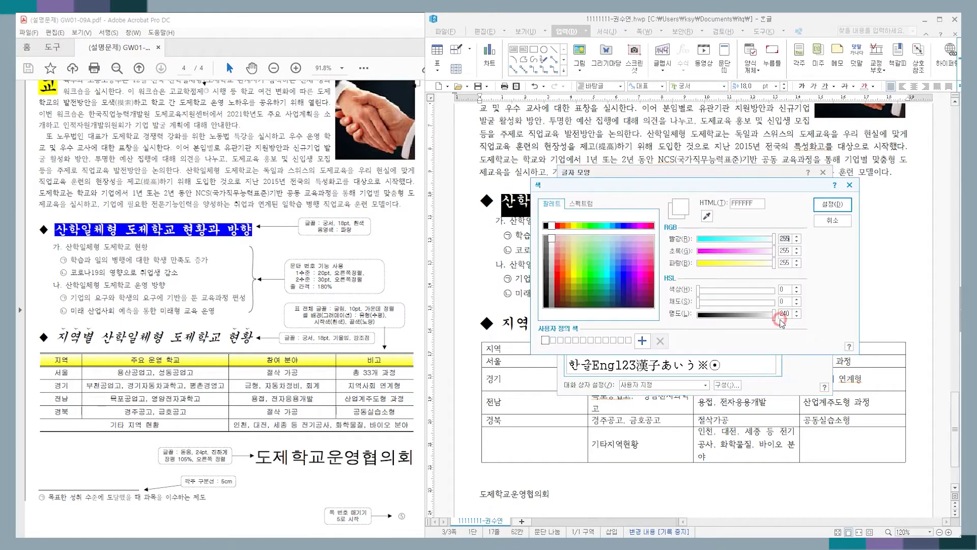
left_click(624, 226)
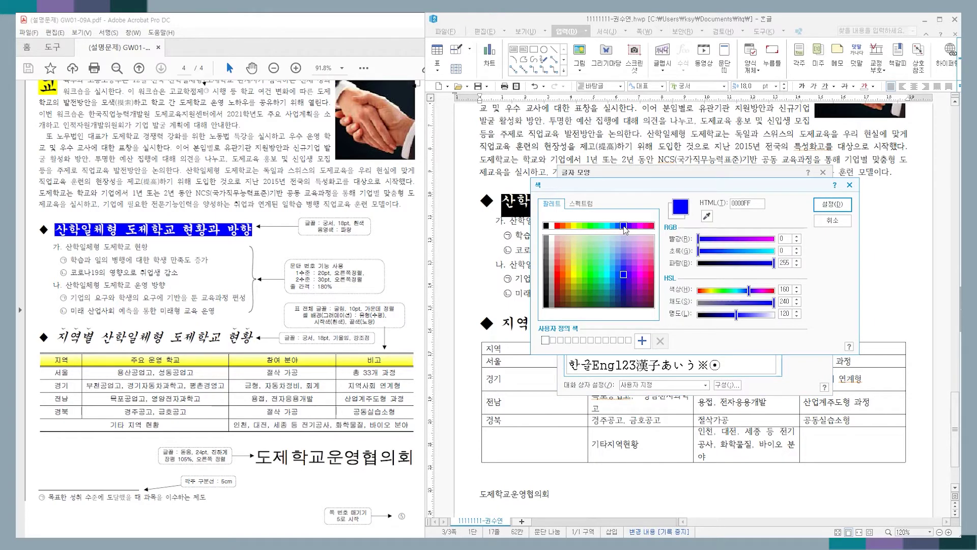
left_click(833, 206)
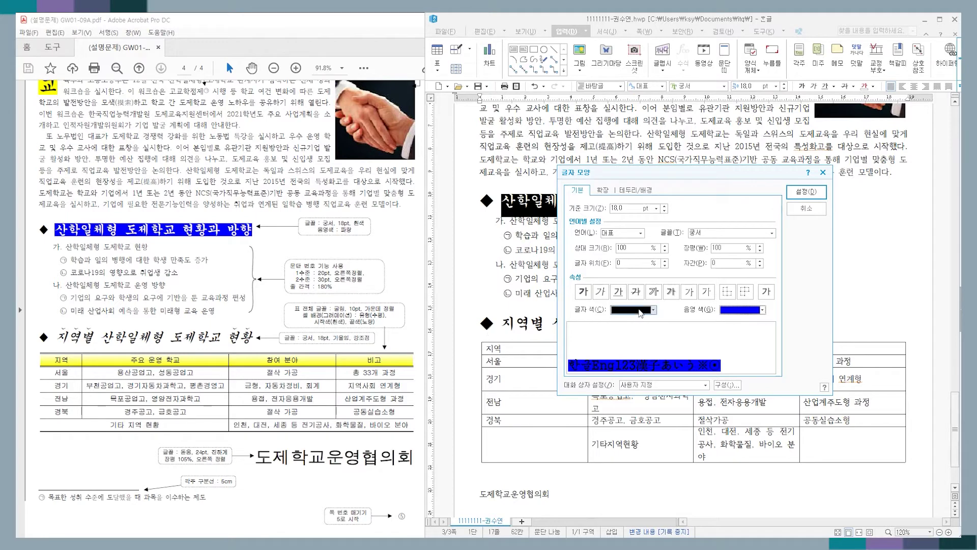
Set the character colour of the selected heading text to white and apply the character format
left_click(640, 309)
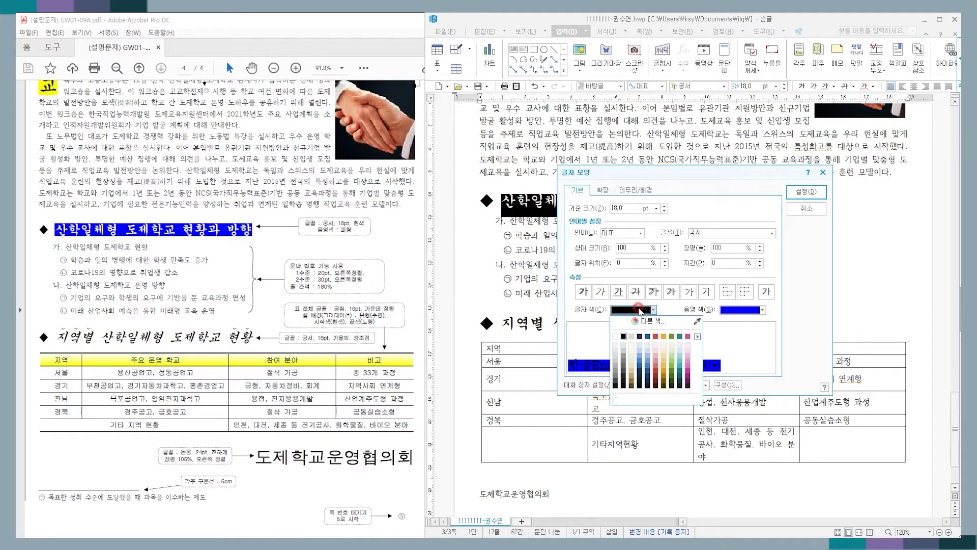
left_click(616, 336)
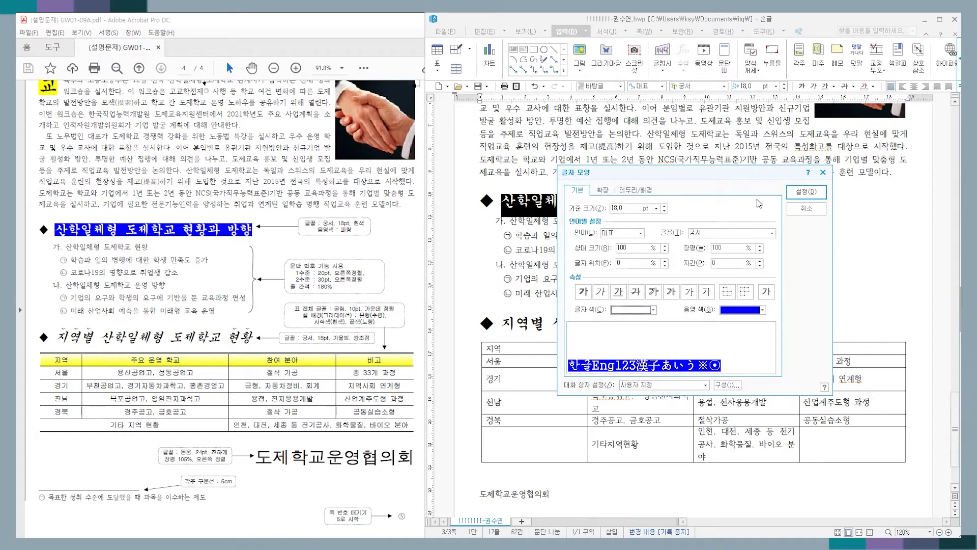
left_click(794, 192)
left_click(744, 253)
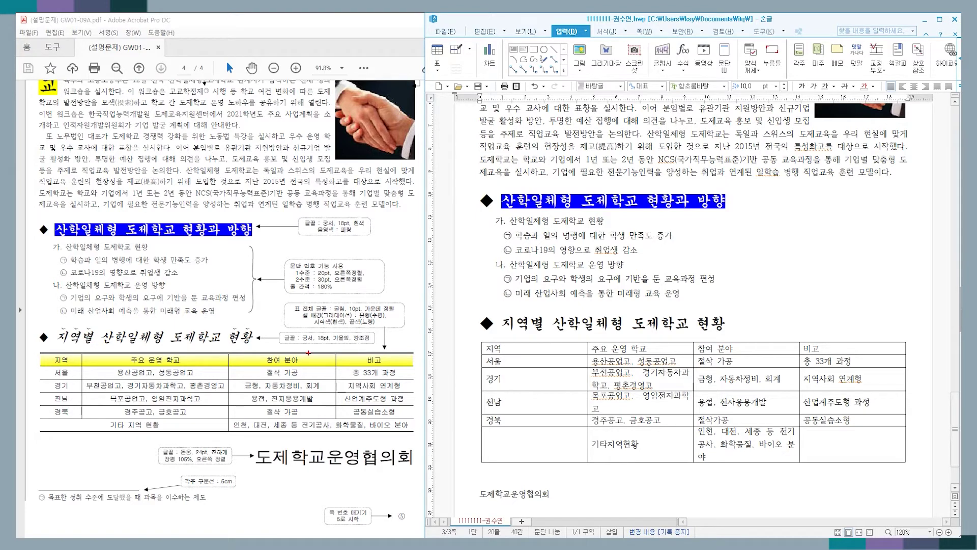
Italicize the heading text "지역별 산학일체형 도제학교 현황", leaving out the ◆ symbol
mouse_move(302, 346)
left_mouse_down()
mouse_move(352, 334)
mouse_move(350, 348)
mouse_move(368, 346)
mouse_move(358, 332)
left_mouse_up()
key("Escape")
left_click_drag(498, 324, 735, 321)
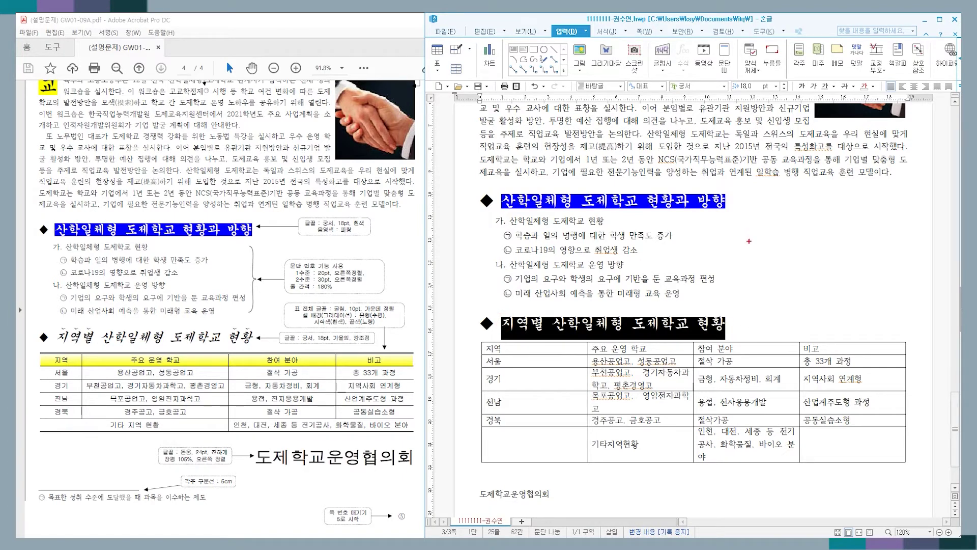
mouse_move(700, 320)
left_mouse_down()
mouse_move(732, 227)
mouse_move(817, 91)
mouse_move(823, 96)
left_mouse_up()
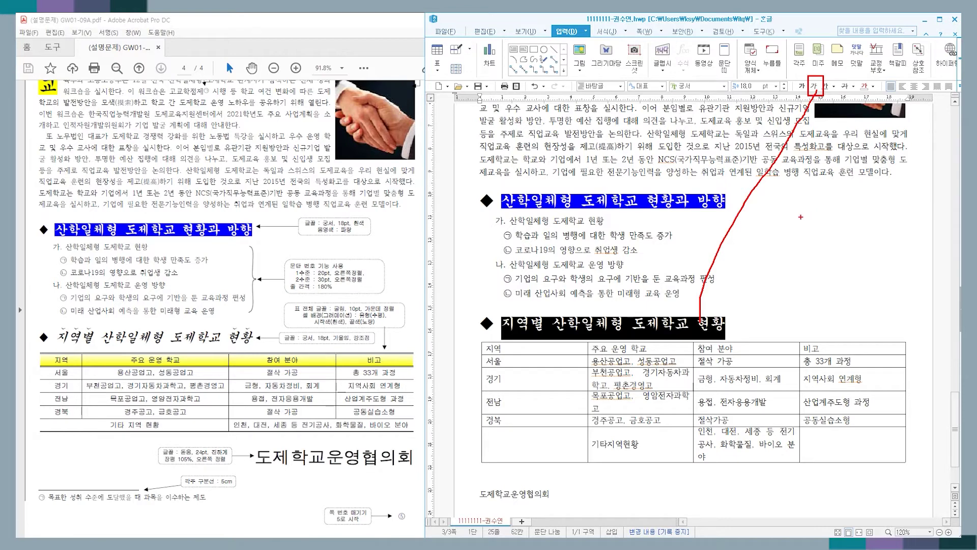
key("Escape")
left_click(814, 87)
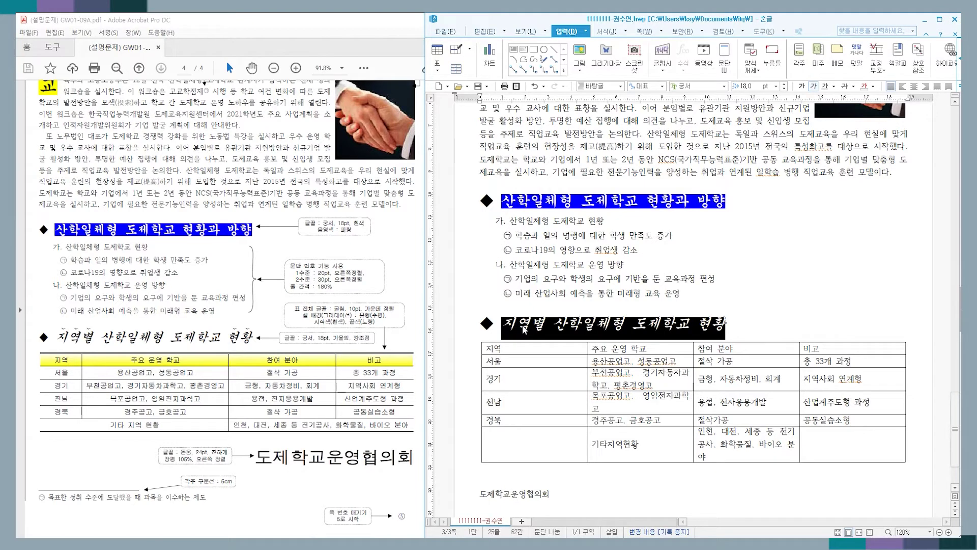
key("Right")
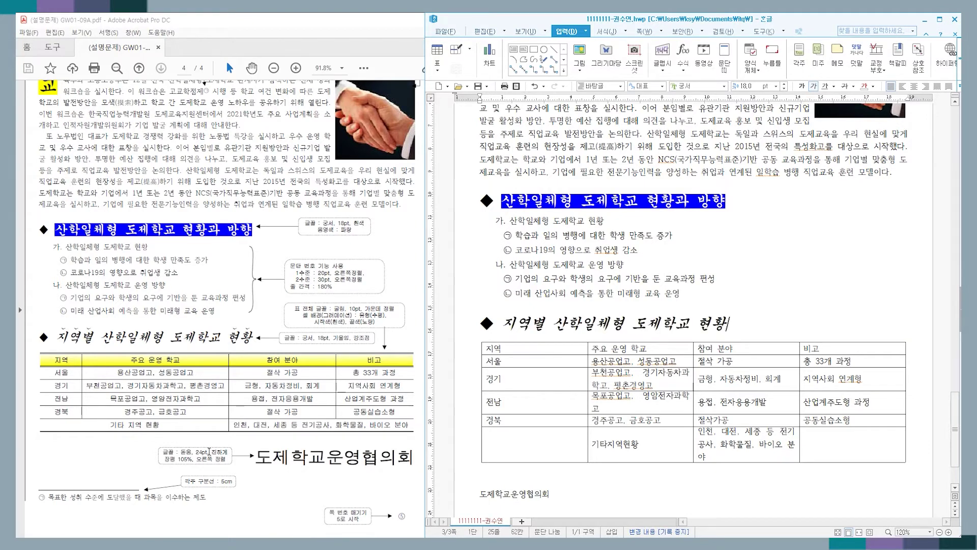
left_click_drag(54, 327, 100, 347)
left_click_drag(228, 327, 259, 348)
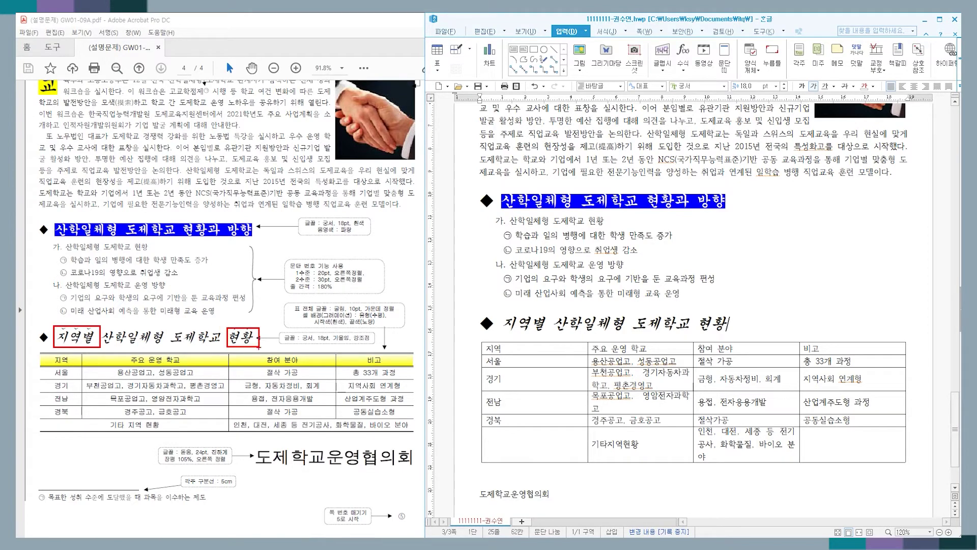
mouse_move(241, 305)
left_mouse_down()
mouse_move(262, 314)
mouse_move(271, 304)
left_mouse_up()
mouse_move(53, 312)
left_mouse_down()
mouse_move(57, 321)
mouse_move(62, 311)
left_mouse_up()
left_click_drag(67, 313, 77, 311)
left_click_drag(82, 313, 91, 309)
mouse_move(93, 339)
left_mouse_down()
mouse_move(71, 350)
mouse_move(89, 307)
mouse_move(88, 340)
left_mouse_up()
mouse_move(234, 311)
left_mouse_down()
mouse_move(236, 346)
mouse_move(265, 339)
left_mouse_up()
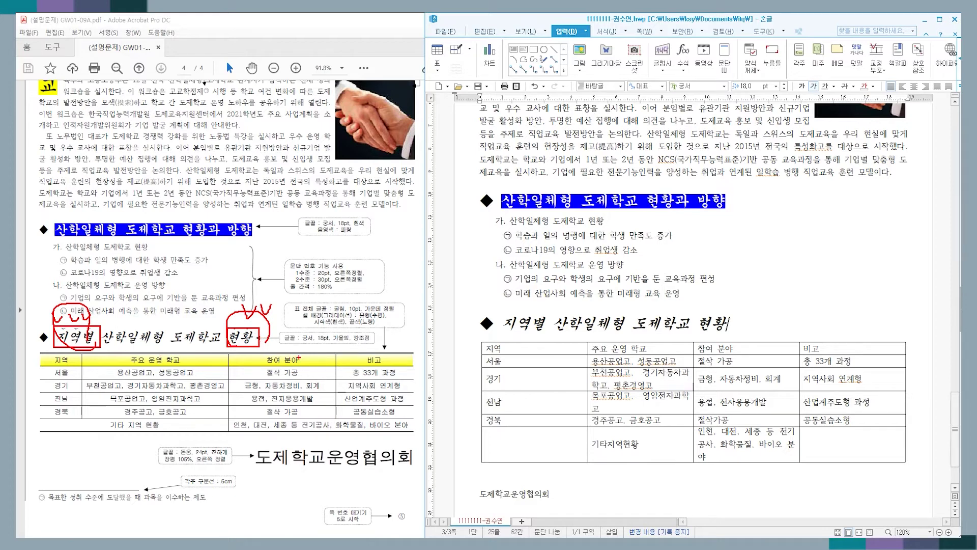
key("Escape")
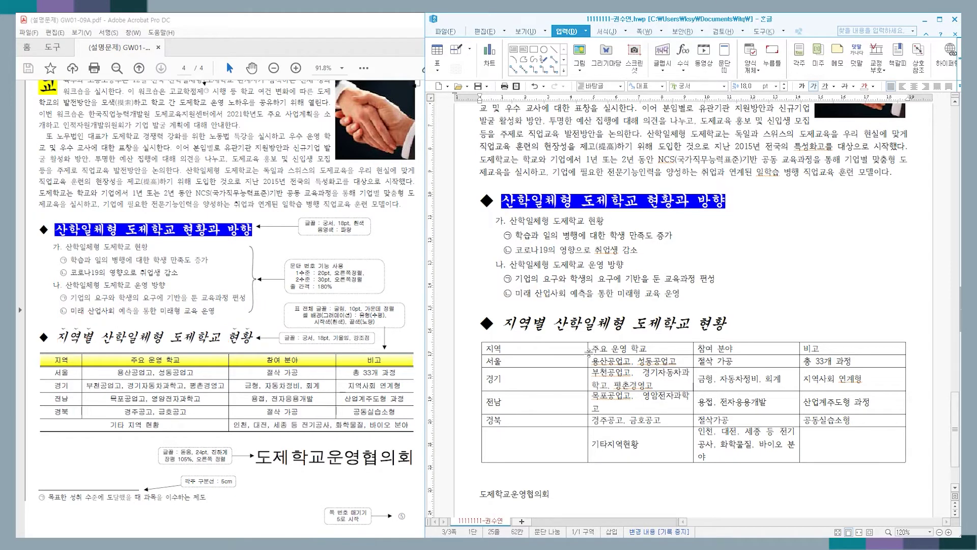
Add the ˇ-shaped emphasis mark (강조점) to the word "지역별" in the second heading
left_click(496, 323)
key("shift+Right")
key("shift+Right")
key("shift+Right")
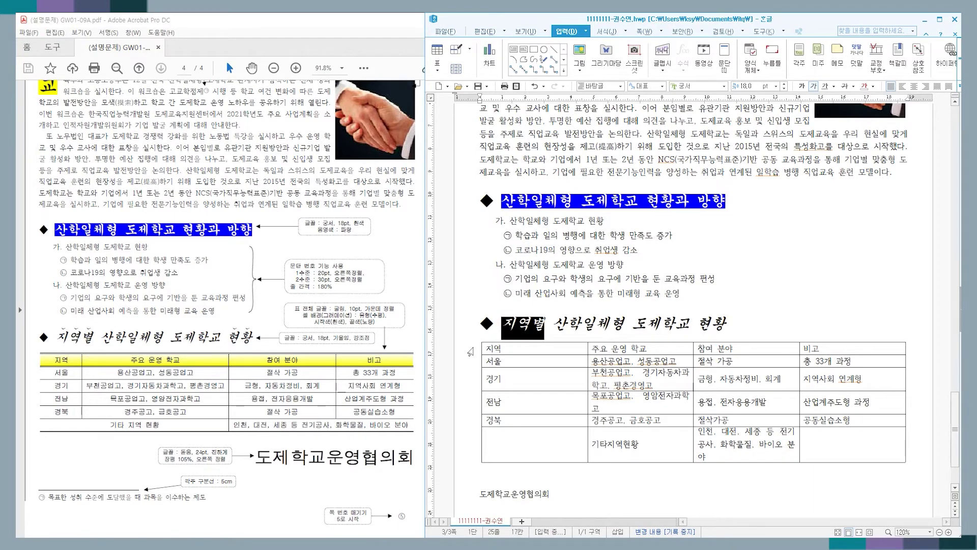
key("alt+l")
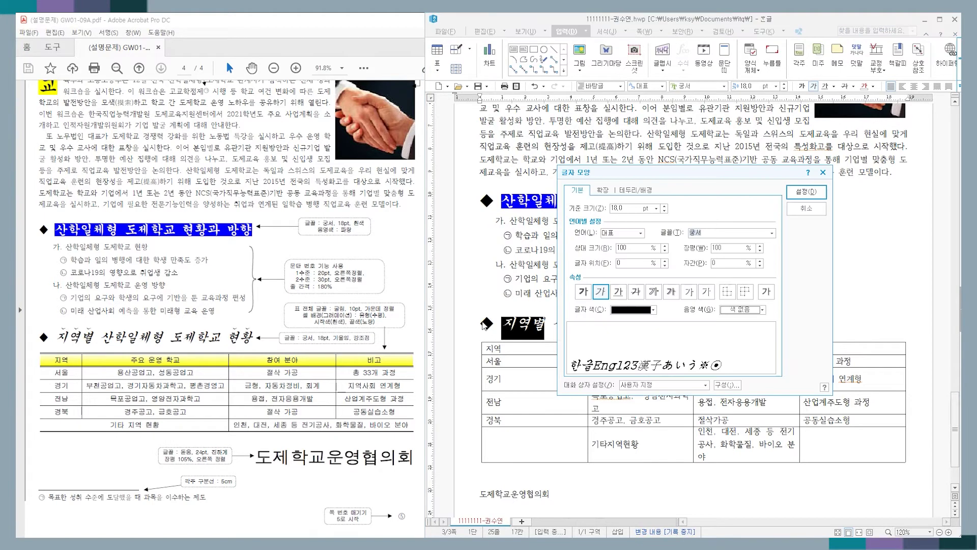
left_click(603, 191)
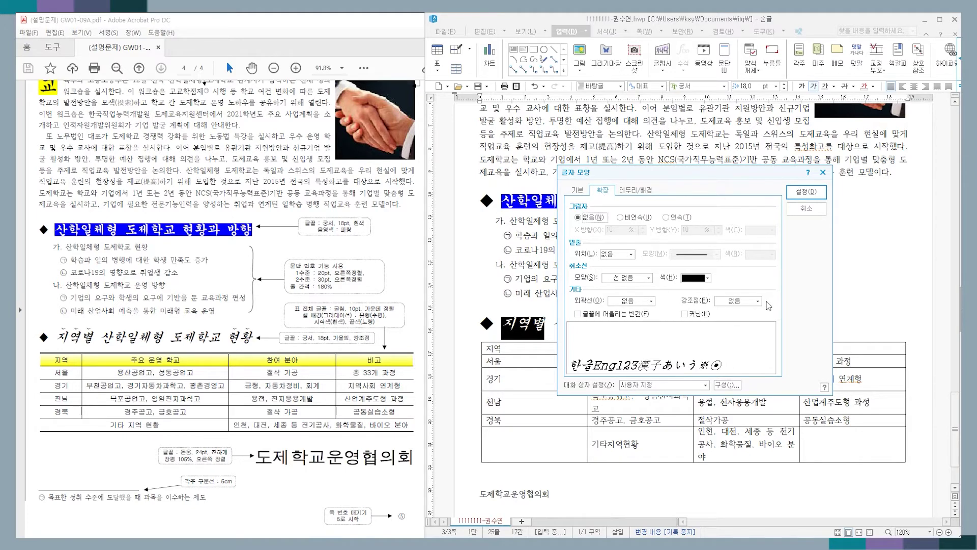
left_click(739, 301)
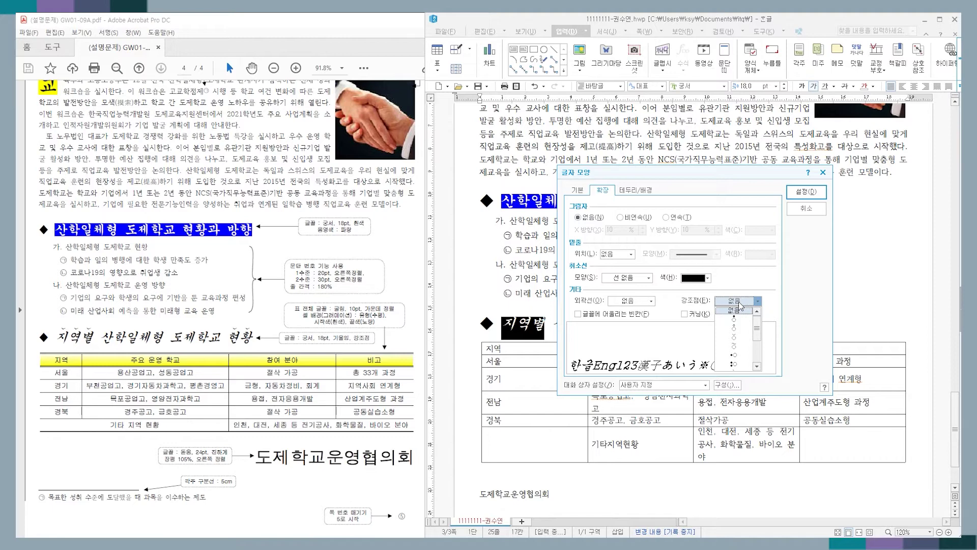
left_click(737, 337)
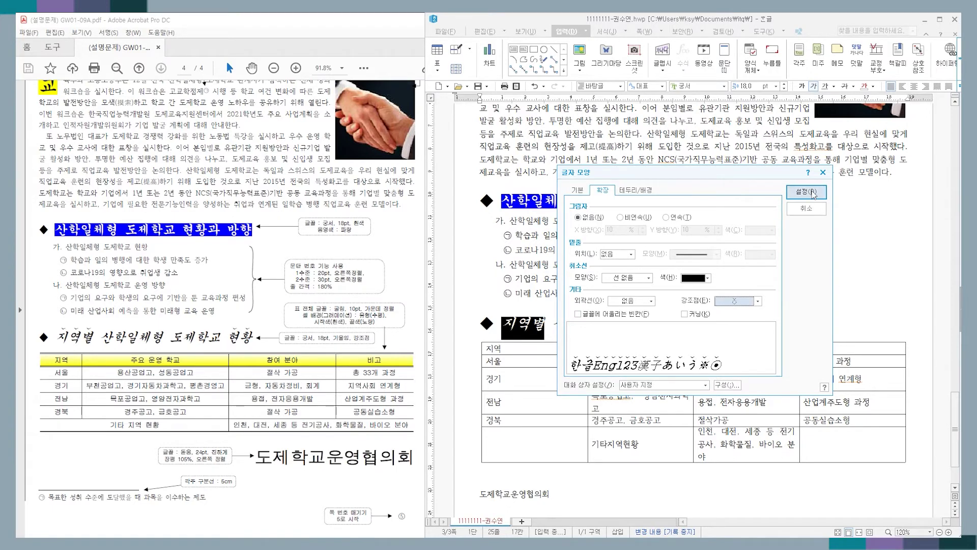
left_click(812, 192)
left_click(595, 323)
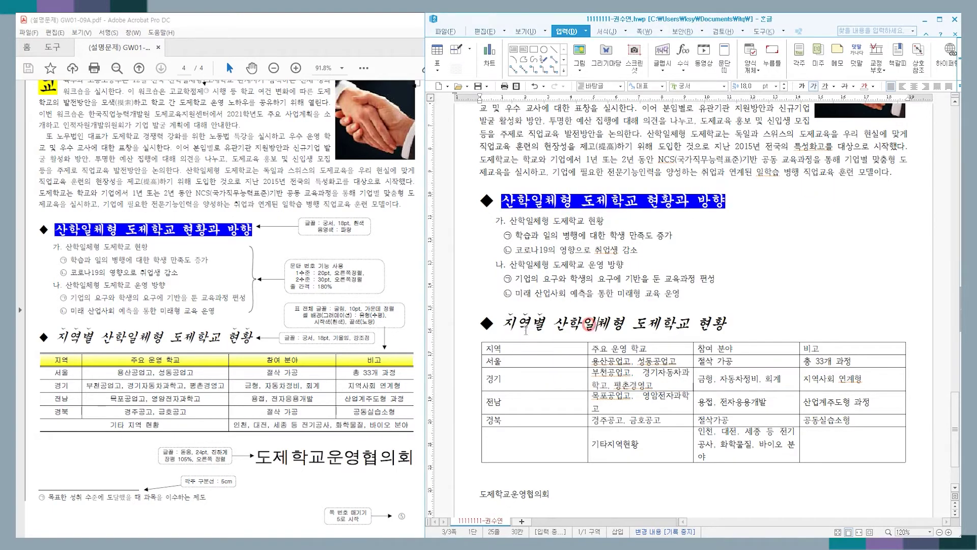
Add the ˇ-shaped emphasis mark (강조점) to the word "현황" at the end of the second heading
left_click_drag(696, 322, 728, 323)
key("F9")
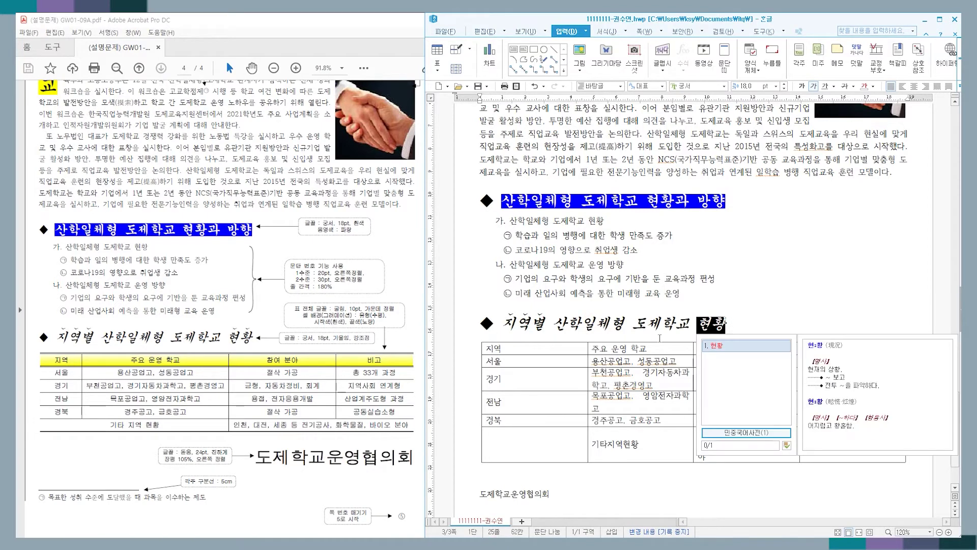
key("Escape")
key("alt+l")
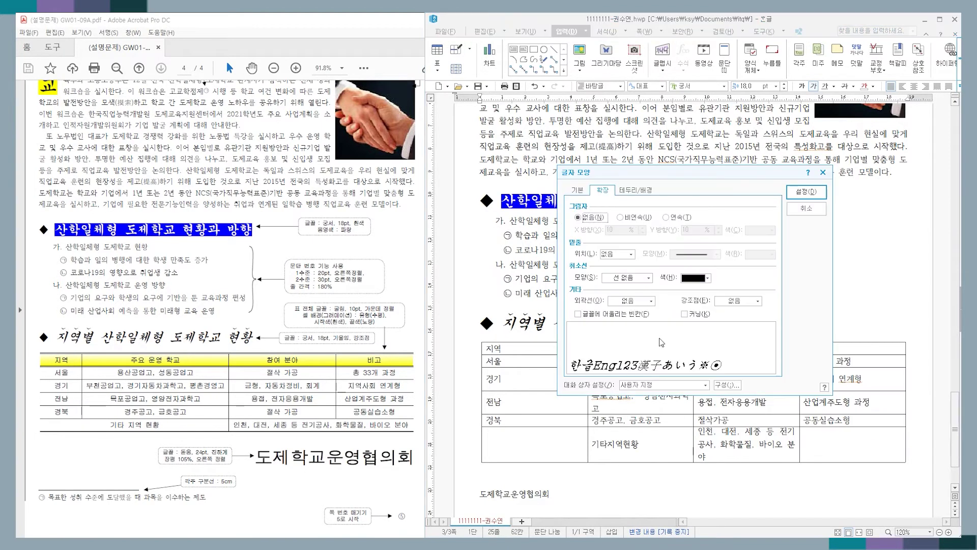
left_click(741, 301)
left_click(747, 343)
left_click(797, 191)
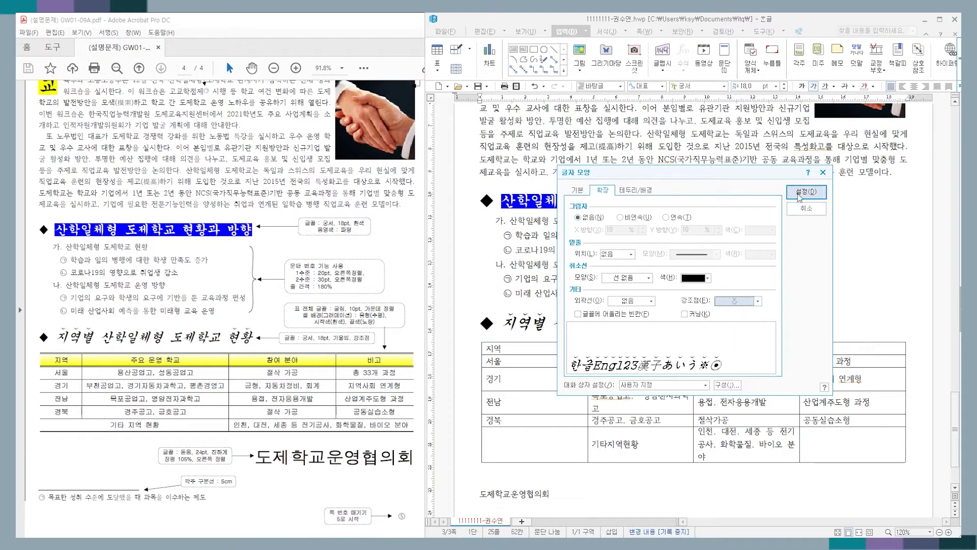
left_click(745, 318)
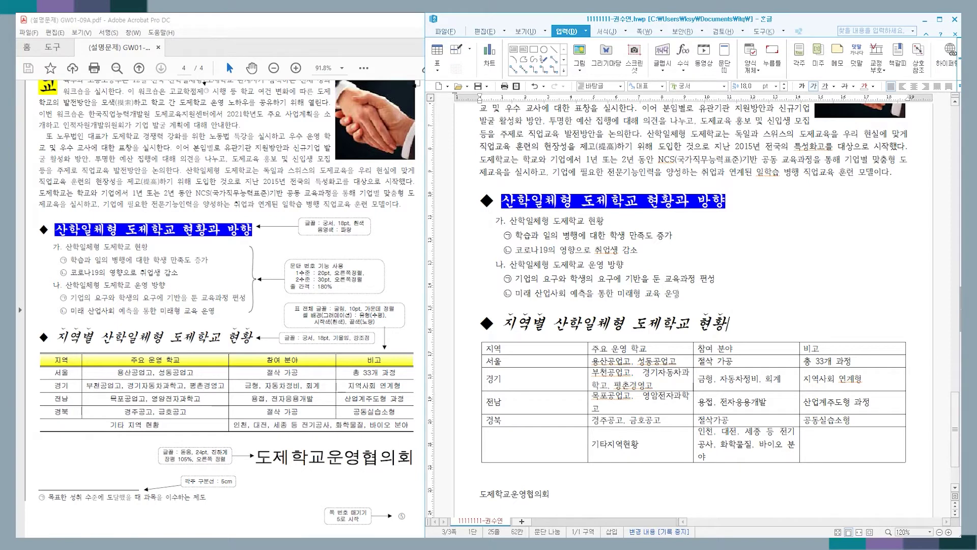
scroll(667, 367, "down", 2)
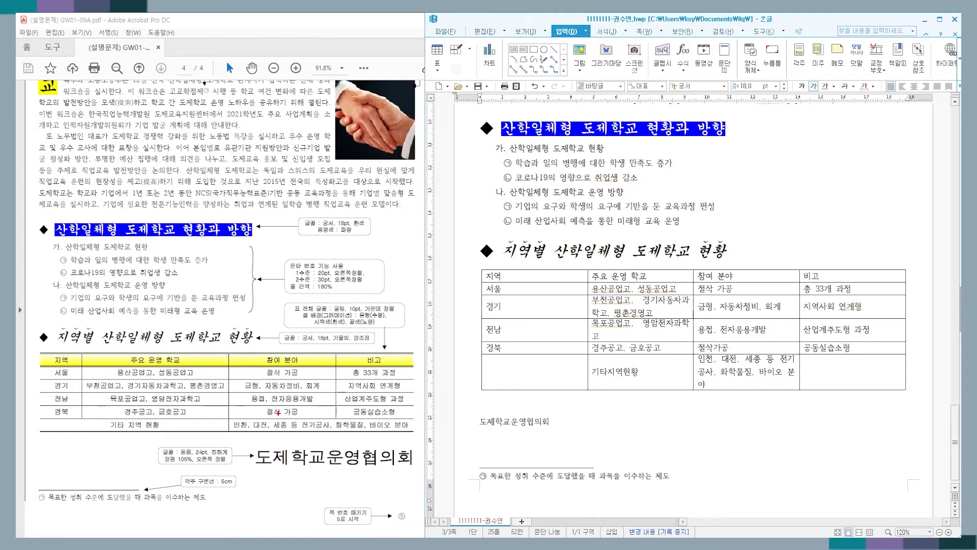
mouse_move(277, 413)
left_mouse_down()
mouse_move(198, 336)
mouse_move(285, 421)
left_mouse_up()
mouse_move(515, 340)
left_mouse_down()
mouse_move(819, 372)
mouse_move(790, 369)
left_mouse_up()
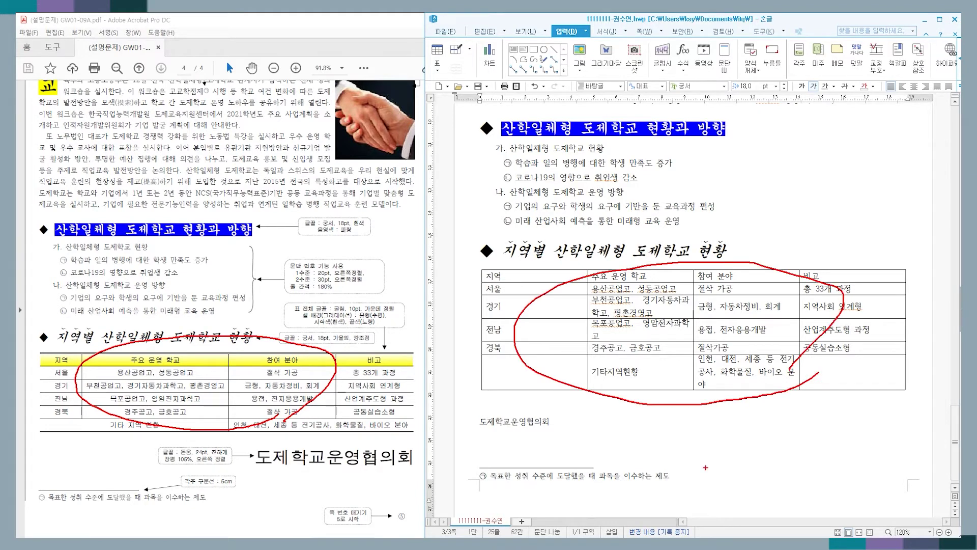
mouse_move(686, 278)
left_mouse_down()
mouse_move(723, 302)
mouse_move(734, 290)
left_mouse_up()
key("Escape")
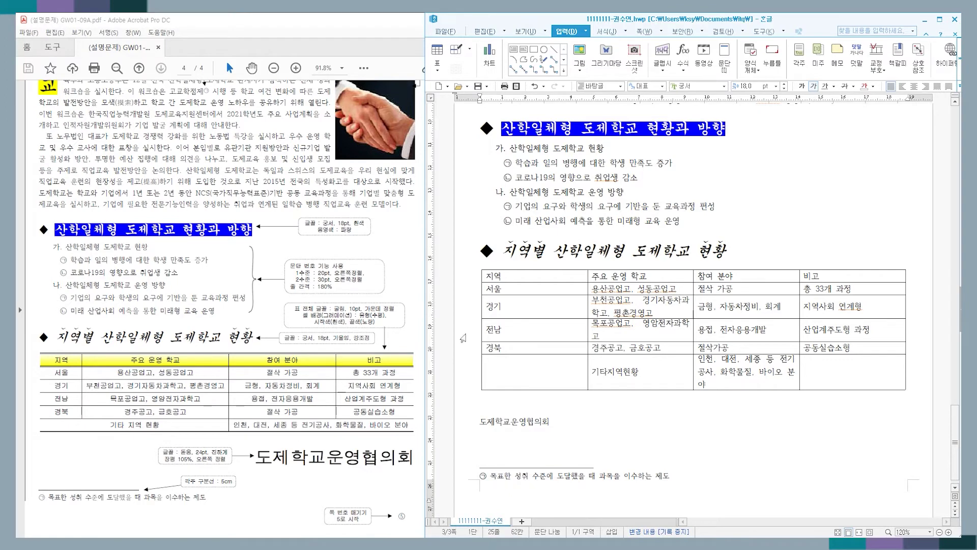
mouse_move(482, 289)
left_mouse_down()
mouse_move(536, 216)
mouse_move(878, 245)
mouse_move(890, 270)
mouse_move(898, 397)
left_mouse_up()
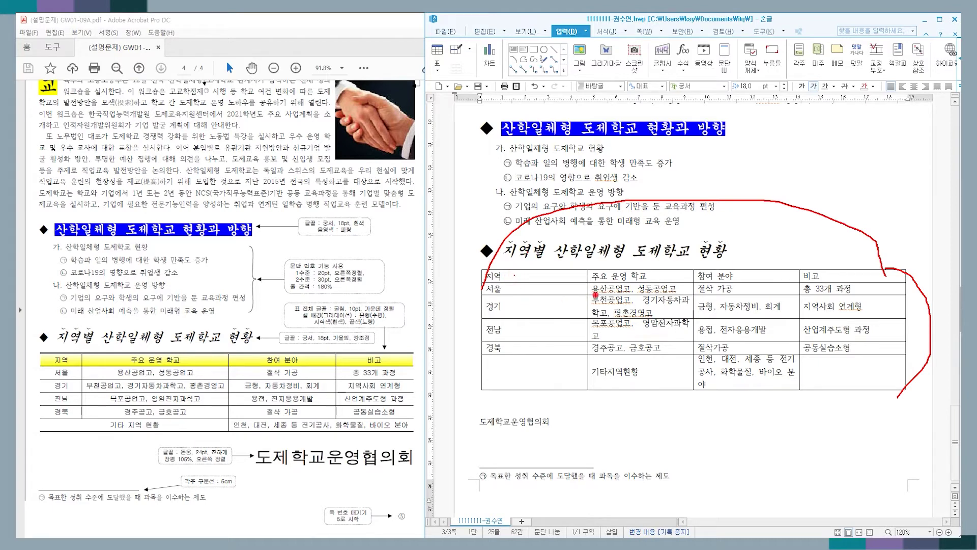
left_click_drag(596, 298, 594, 314)
mouse_move(536, 293)
left_mouse_down()
mouse_move(748, 314)
mouse_move(860, 312)
left_mouse_up()
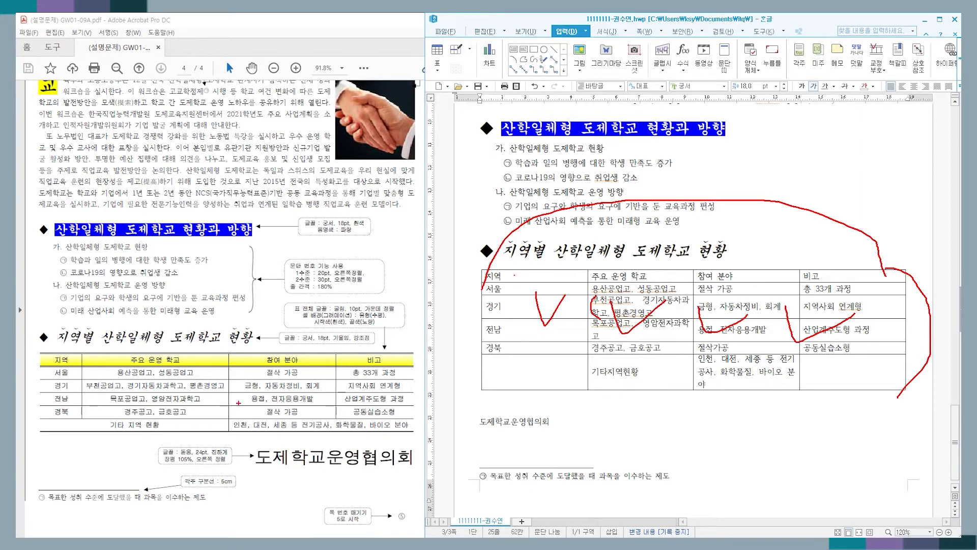
key("Escape")
Center-align the text in all cells of the table below the second heading
mouse_move(510, 275)
left_mouse_down()
mouse_move(763, 336)
mouse_move(816, 383)
left_mouse_up()
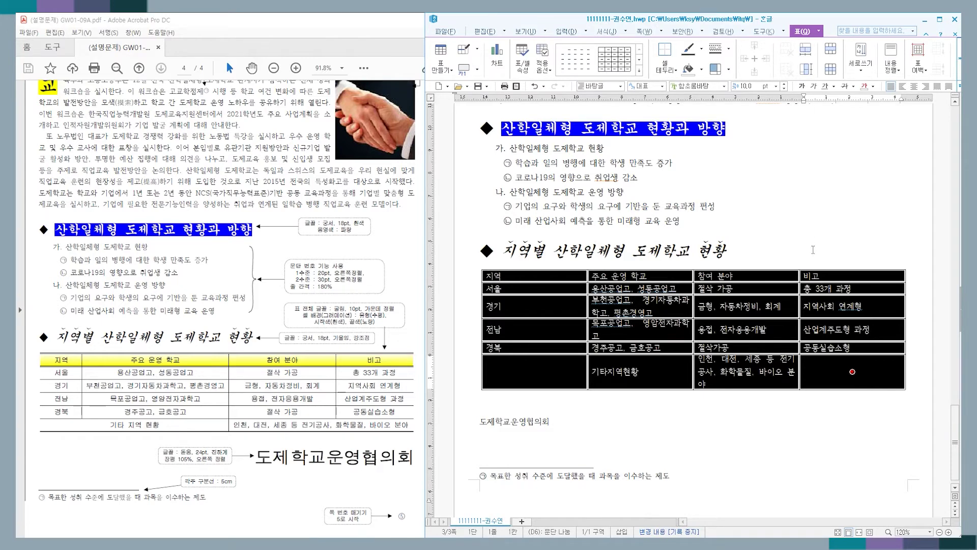
mouse_move(784, 320)
left_mouse_down()
mouse_move(863, 157)
mouse_move(922, 93)
mouse_move(919, 105)
left_mouse_up()
left_click(914, 86)
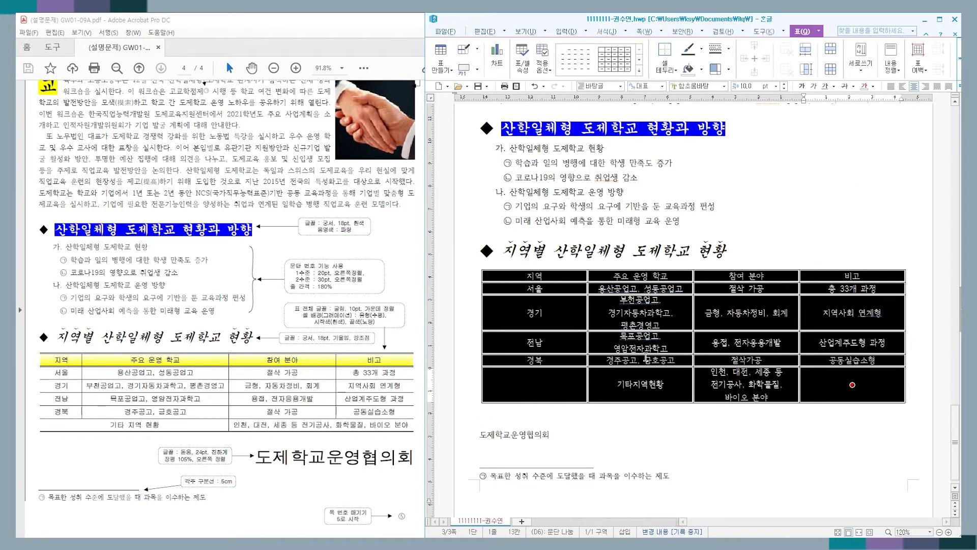
left_click(612, 385)
left_click(853, 384)
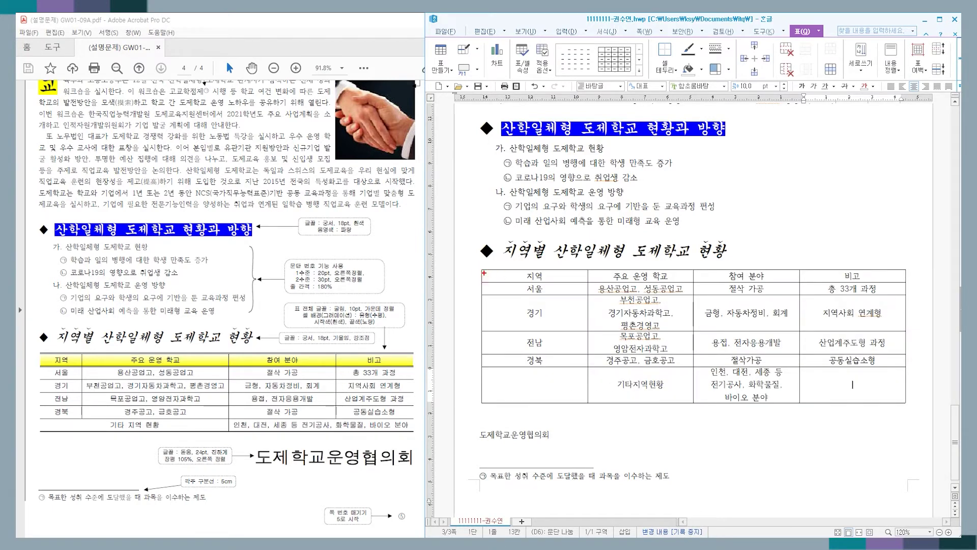
mouse_move(484, 272)
left_mouse_down()
mouse_move(562, 251)
mouse_move(802, 255)
mouse_move(883, 274)
left_mouse_up()
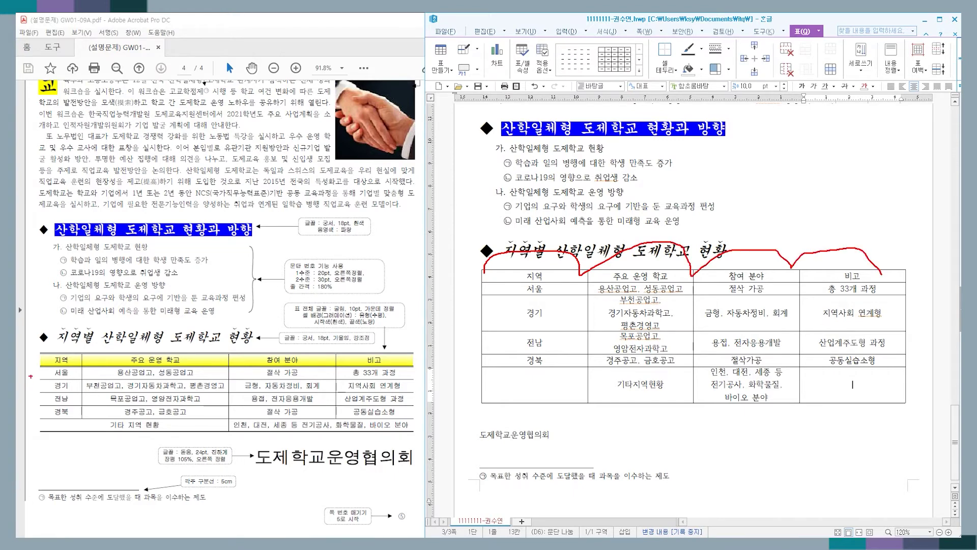
mouse_move(39, 354)
left_mouse_down()
mouse_move(82, 342)
mouse_move(85, 356)
mouse_move(124, 319)
mouse_move(230, 342)
mouse_move(230, 353)
mouse_move(330, 352)
mouse_move(382, 324)
mouse_move(416, 359)
left_mouse_up()
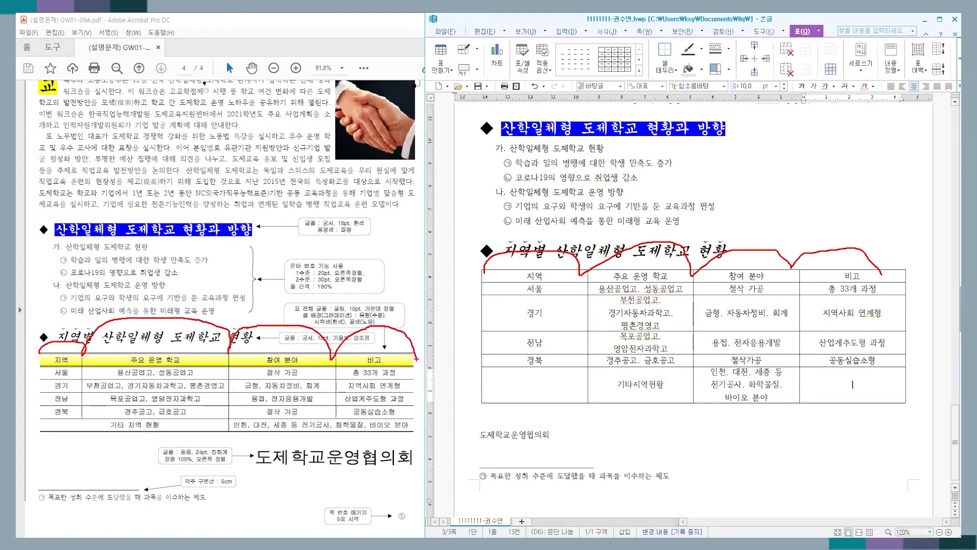
key("Escape")
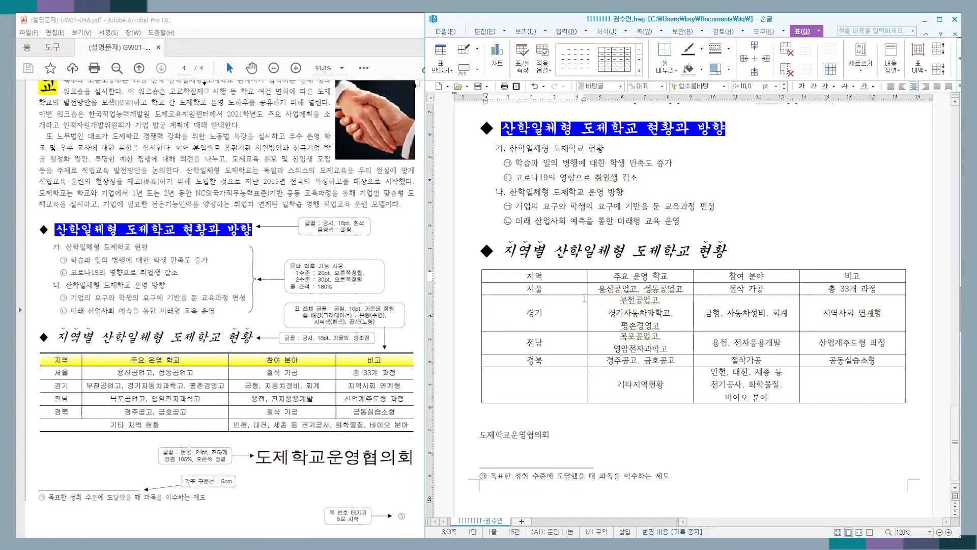
Try narrowing the 지역 column of the table in a way that also shrinks the table's overall width
key("F5")
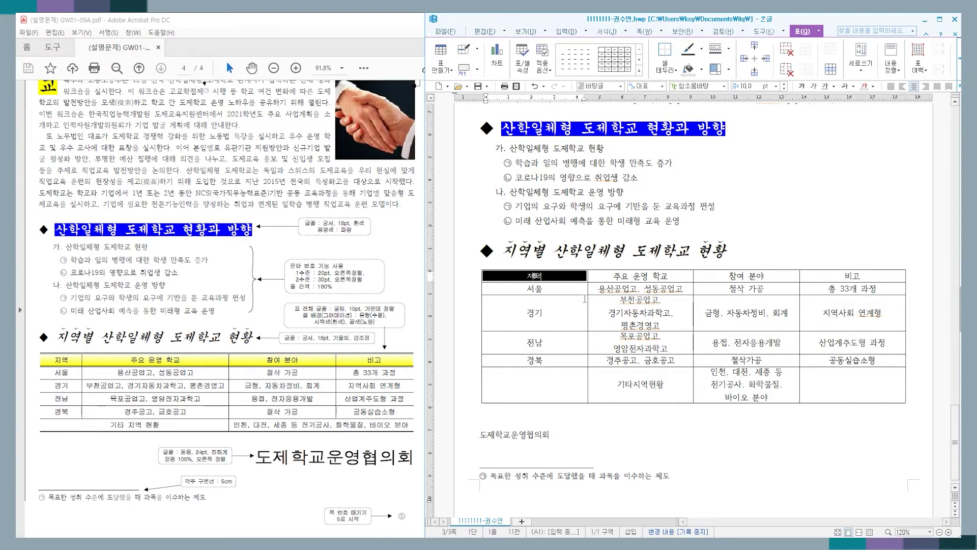
key("ctrl+Left")
key("ctrl+Left")
key("ctrl+Left")
key("ctrl+Left")
key("ctrl+Left")
key("ctrl+Left")
key("ctrl+Left")
key("ctrl+Left")
key("ctrl+Left")
key("ctrl+Left")
key("ctrl+Left")
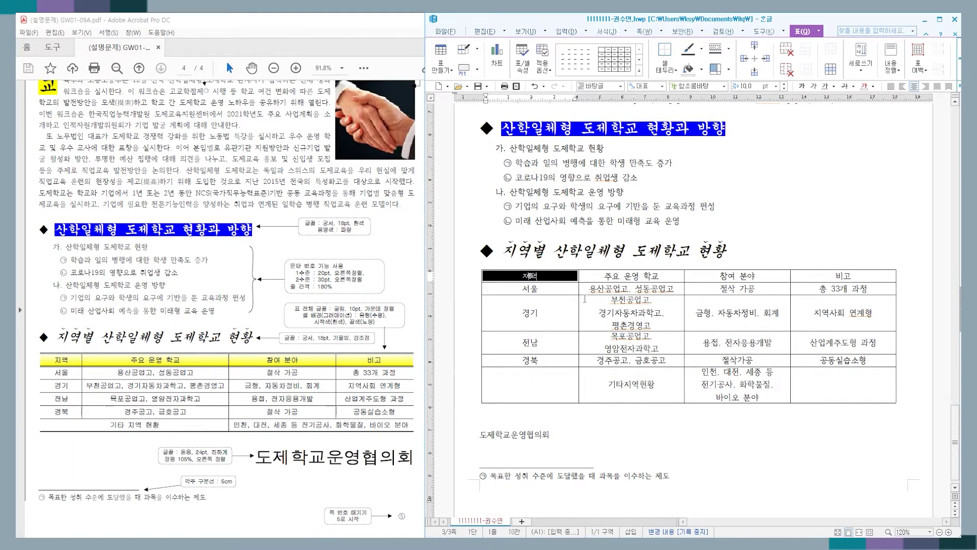
key("ctrl+Left")
key("ctrl+Left")
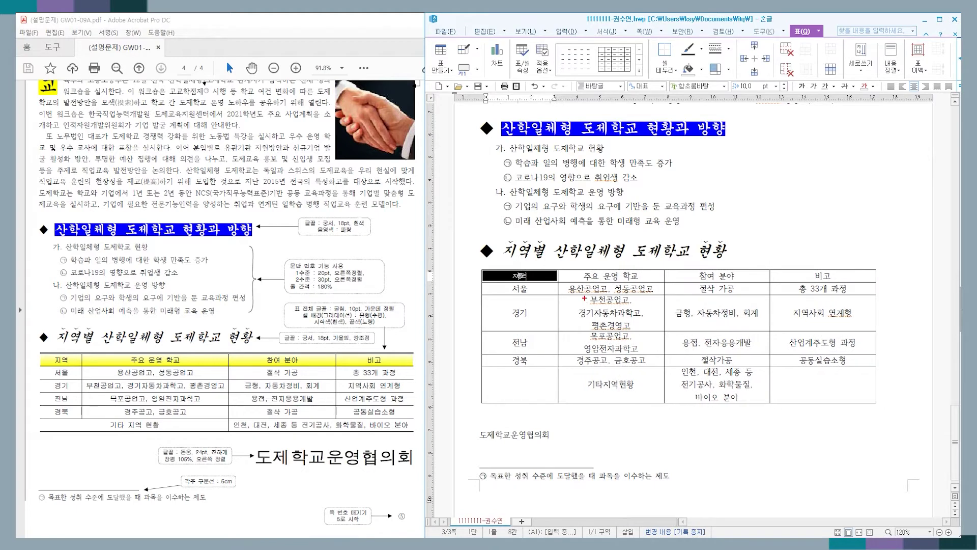
left_click_drag(876, 266, 883, 415)
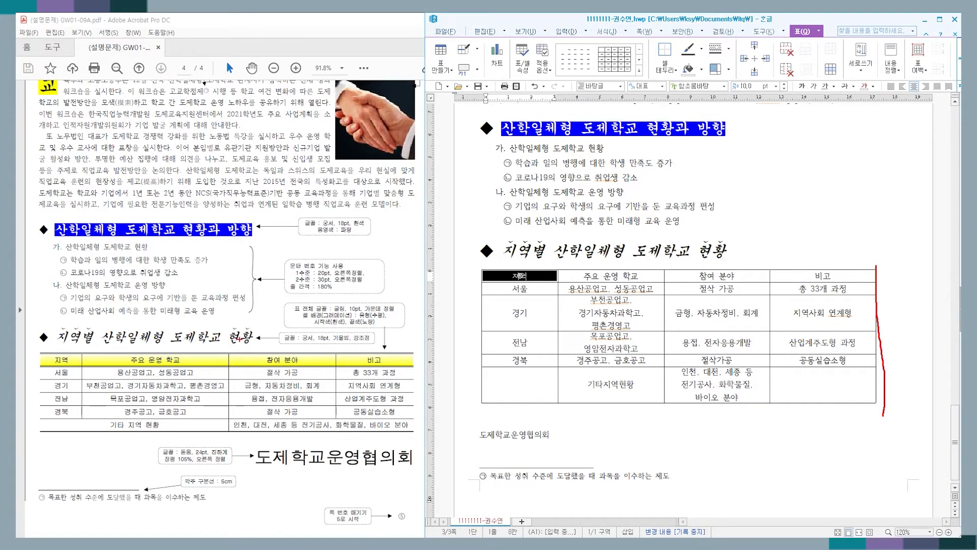
left_click_drag(413, 348, 414, 438)
left_click_drag(37, 347, 37, 439)
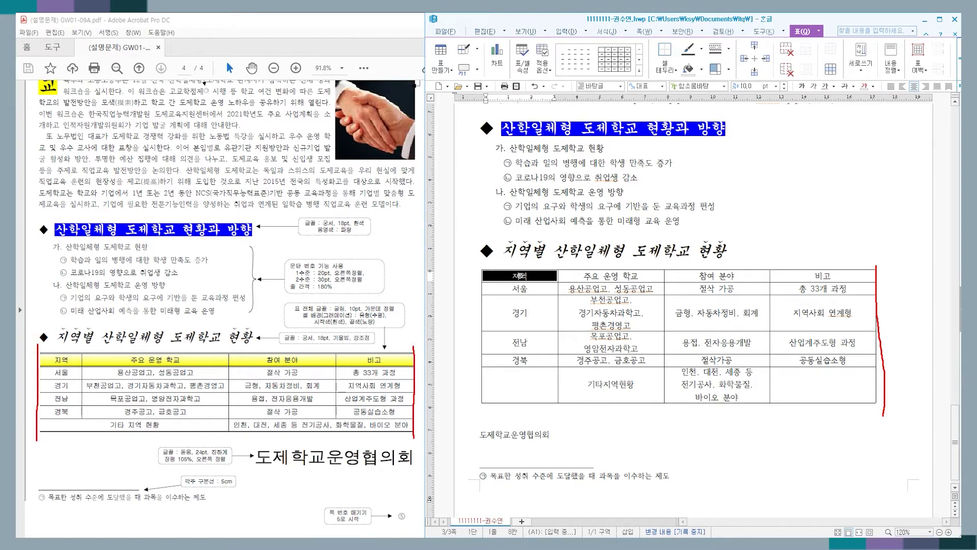
key("Escape")
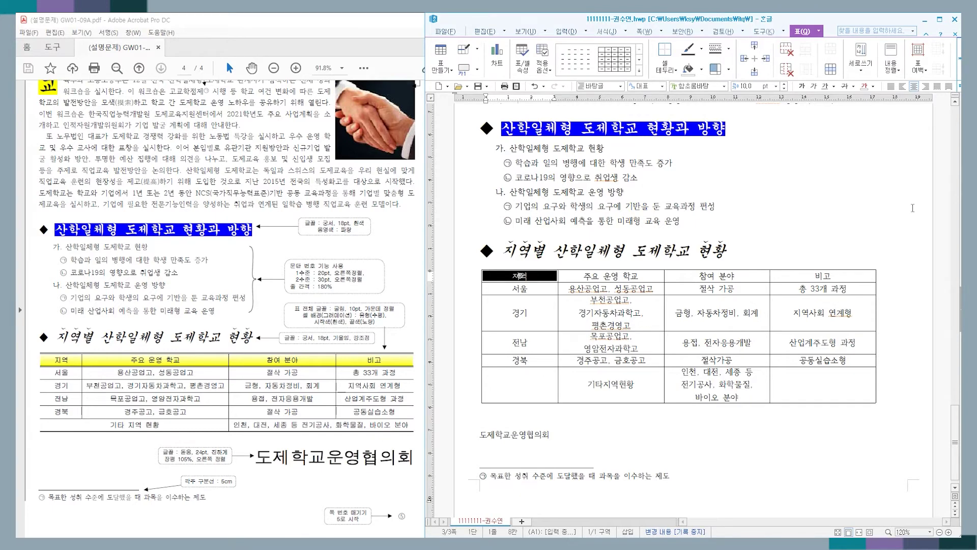
Widen the 지역 column again so the table spans nearly the full text width
key("ctrl+Right")
left_click(543, 275)
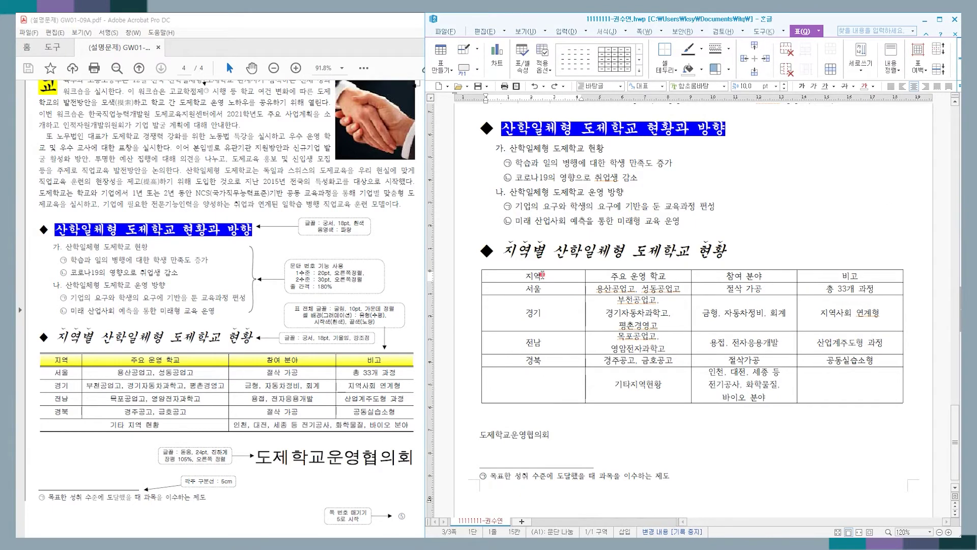
Narrow the 지역 column in favour of the 주요 운영 학교 column, keeping the table's overall width
key("F5")
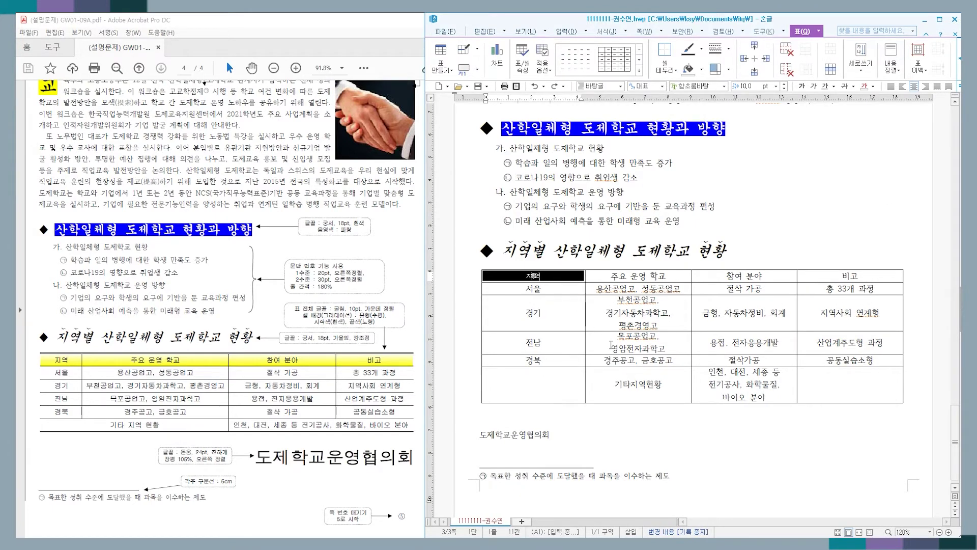
key("ctrl+2")
left_click_drag(581, 261, 586, 406)
left_click_drag(581, 254, 584, 310)
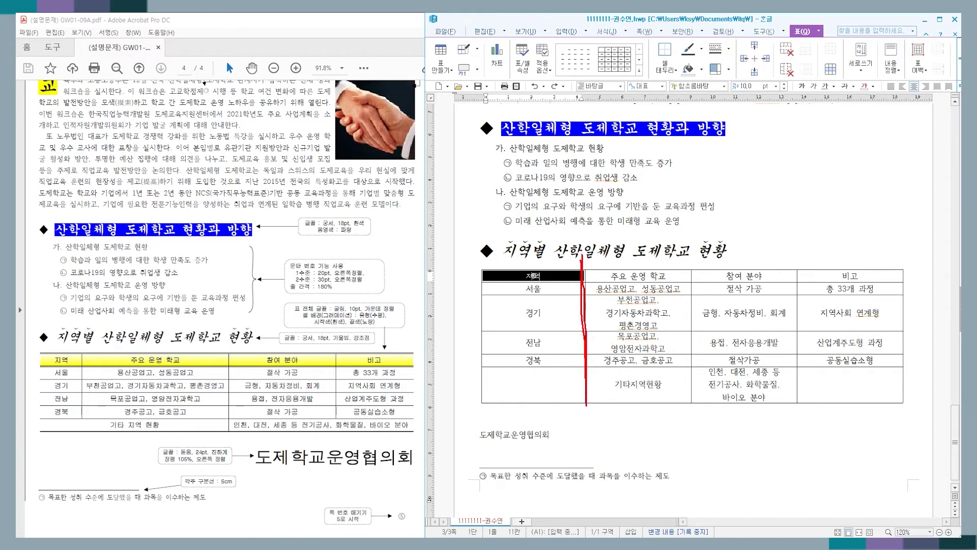
left_click_drag(901, 263, 892, 407)
key("Escape")
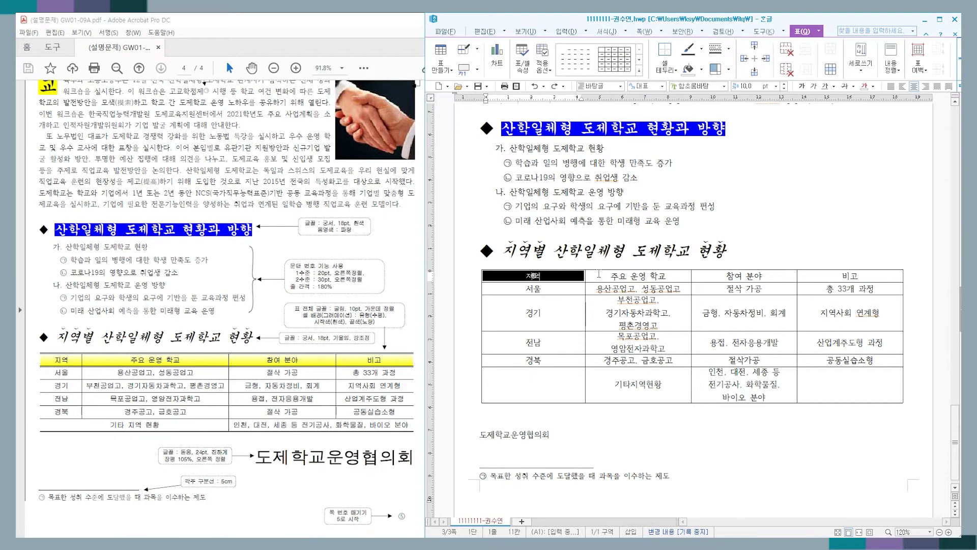
key("alt+Left")
key("alt+Left")
key("alt+Left")
key("alt+Left")
key("alt+Left")
key("alt+Left")
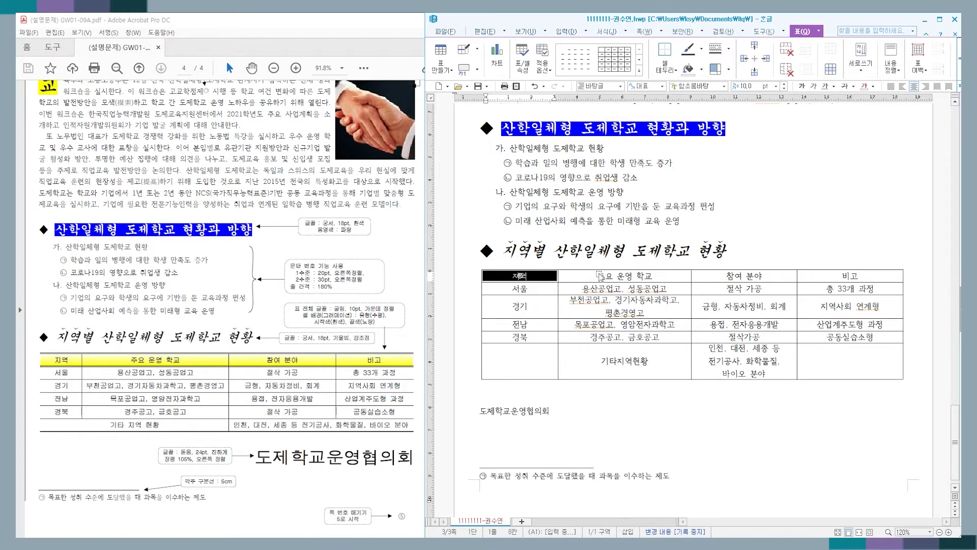
key("alt+Left")
key("alt+Left")
key("alt+Left")
key("alt+Left")
key("alt+Left")
key("alt+Left")
key("alt+Left")
key("alt+Left")
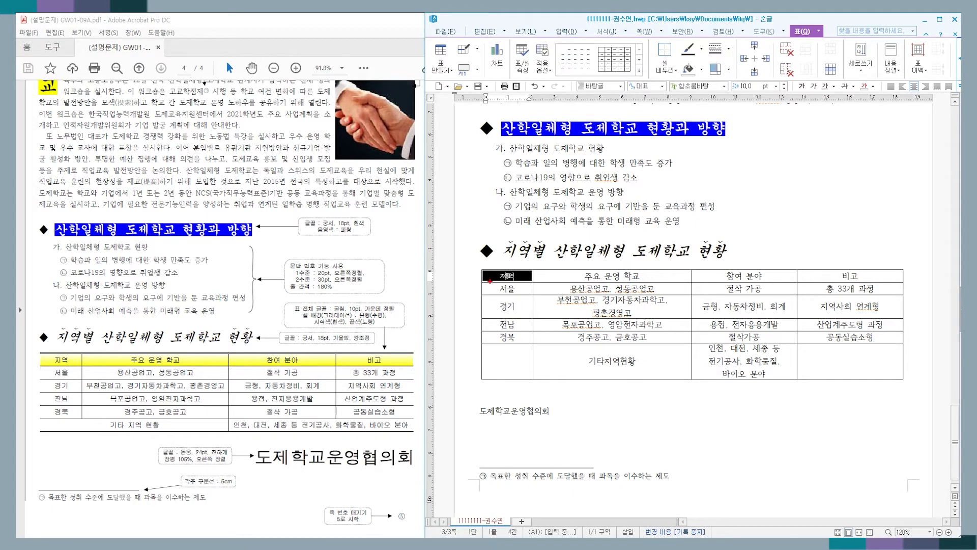
Widen the table's 참여 분야 column at the expense of the 비고 column, keeping the overall table width
mouse_move(484, 277)
left_mouse_down()
mouse_move(483, 268)
mouse_move(530, 261)
mouse_move(532, 272)
mouse_move(577, 229)
mouse_move(659, 238)
mouse_move(687, 277)
left_mouse_up()
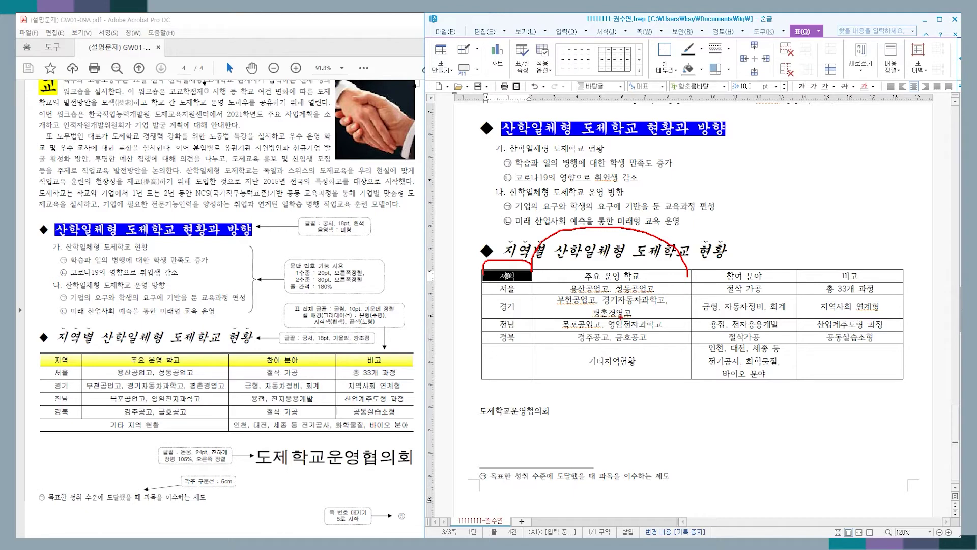
key("Escape")
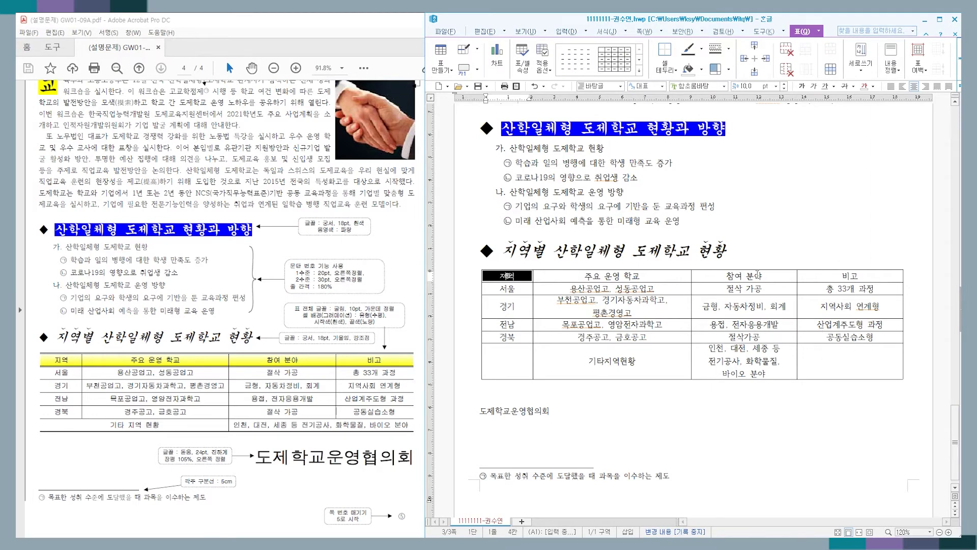
left_click_drag(753, 276, 760, 365)
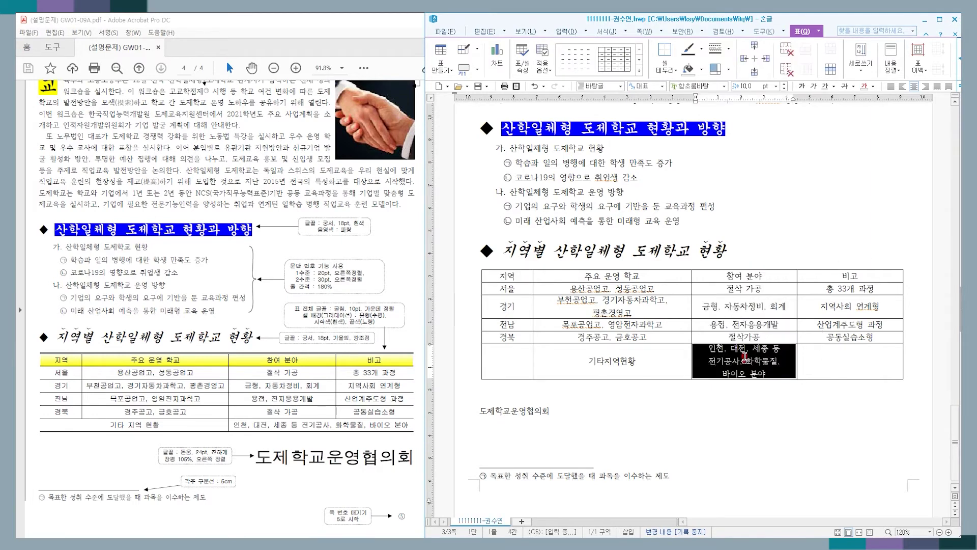
left_click_drag(742, 280, 746, 277)
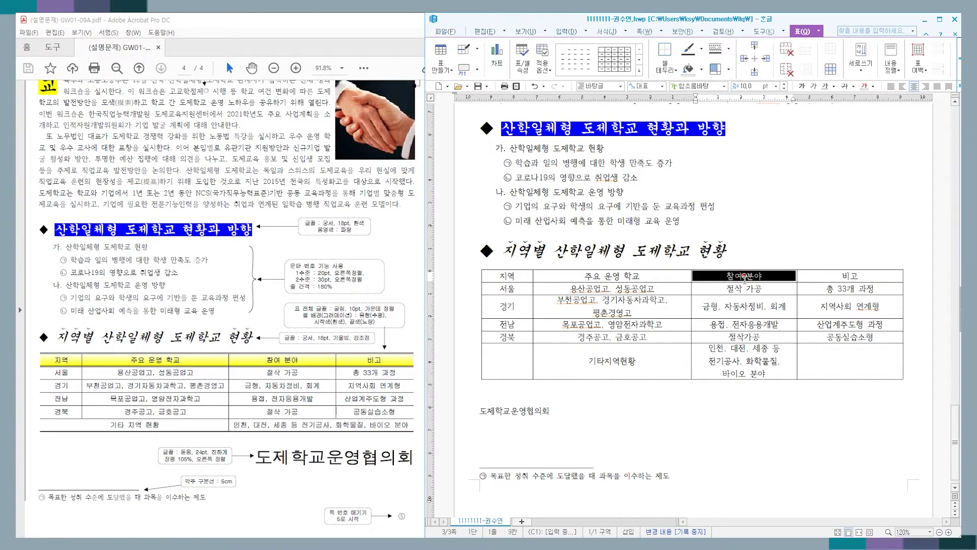
key("alt+Right")
key("alt+Right")
key("alt+Right")
key("alt+Right")
key("alt+Right")
key("alt+Right")
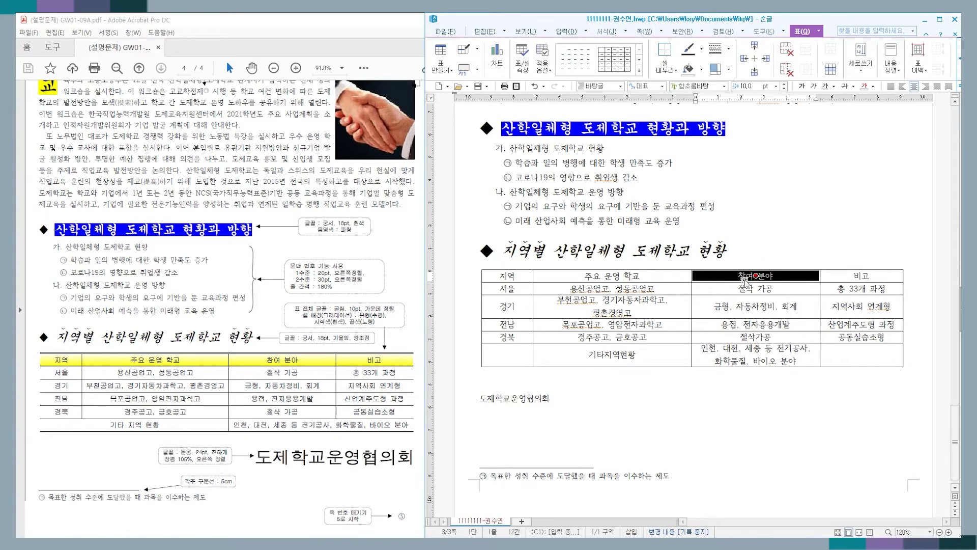
key("alt+Right")
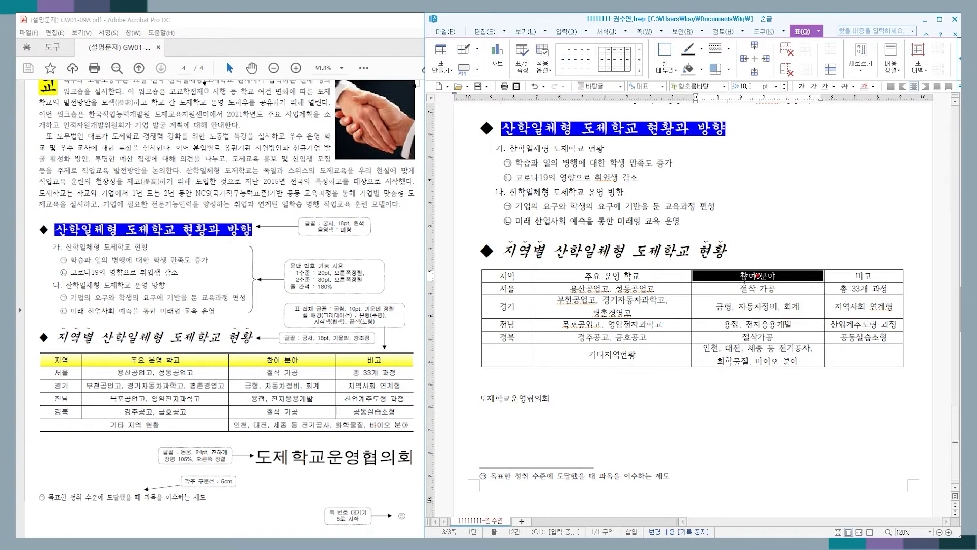
Widen the 주요 운영 학교 column into the 참여 분야 column so the 경기 row's school names fit on one line
left_click(602, 275)
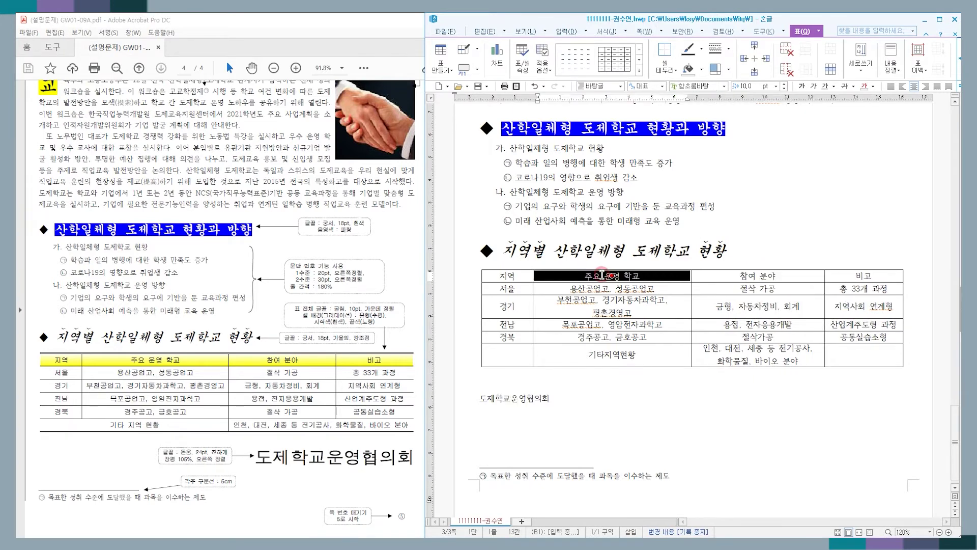
key("alt+Right")
key("alt+Right")
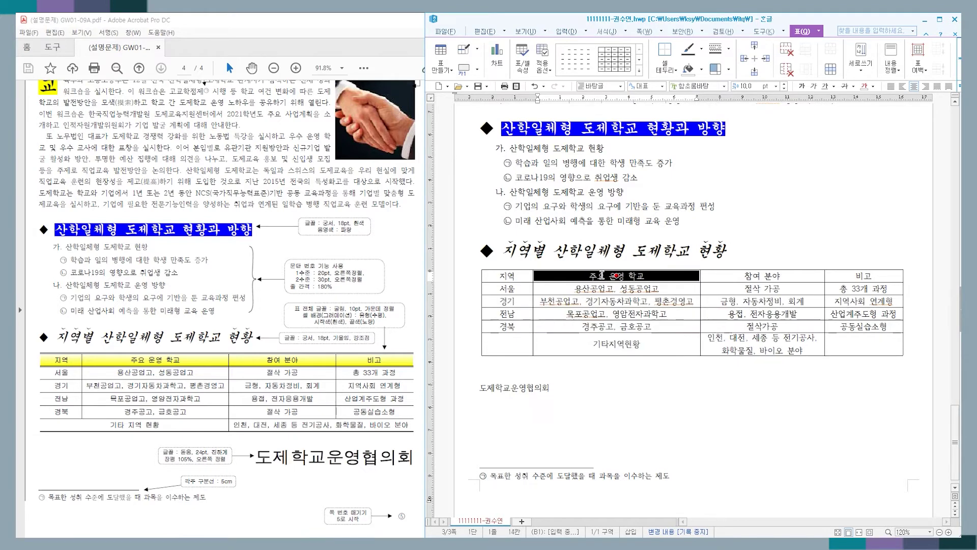
key("alt+Right")
key("alt+Right")
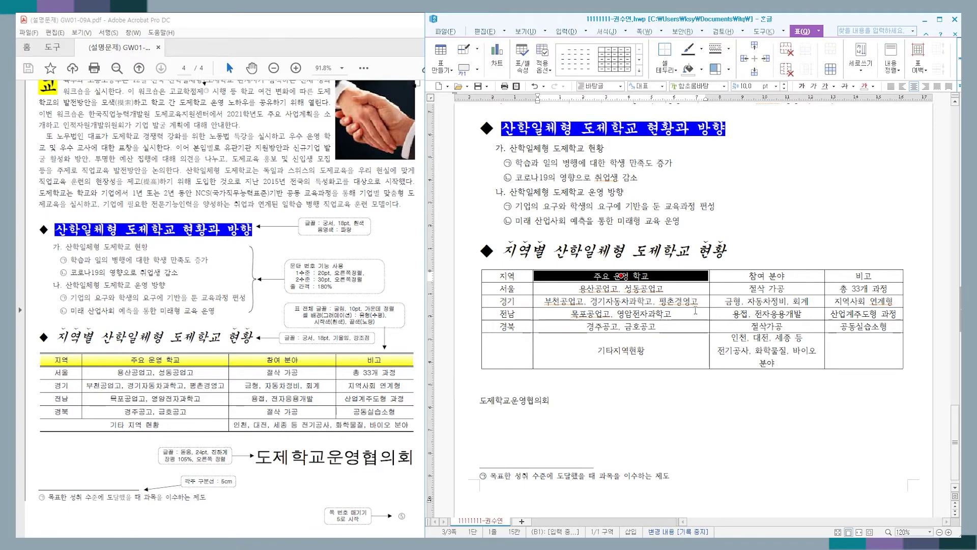
key("Escape")
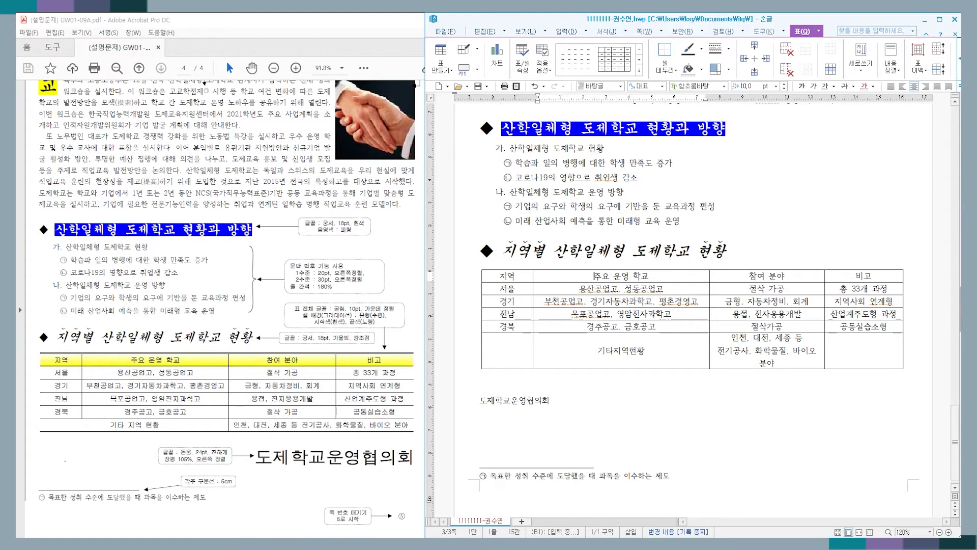
mouse_move(41, 420)
left_mouse_down()
mouse_move(76, 434)
mouse_move(229, 434)
mouse_move(252, 424)
mouse_move(409, 434)
left_mouse_up()
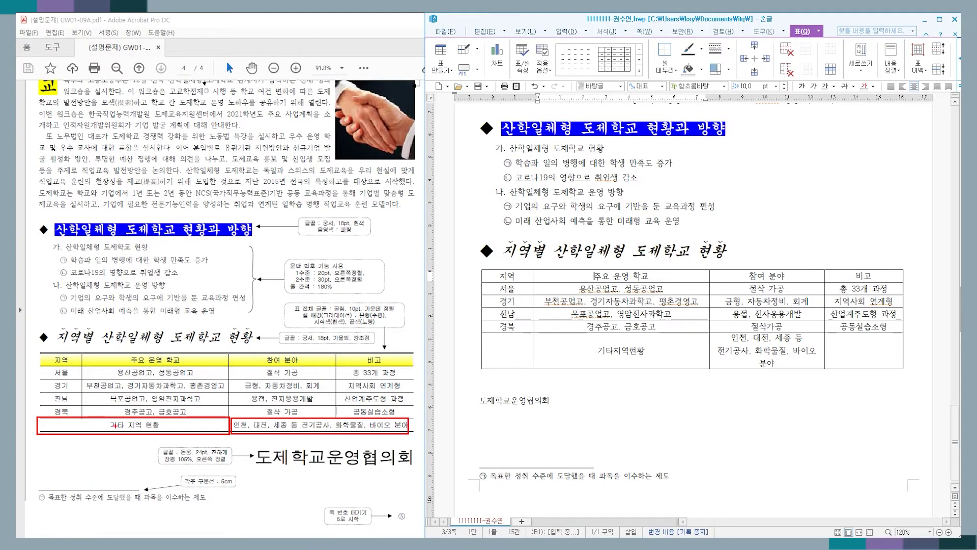
left_click_drag(81, 417, 81, 436)
left_click_drag(336, 416, 337, 438)
key("Escape")
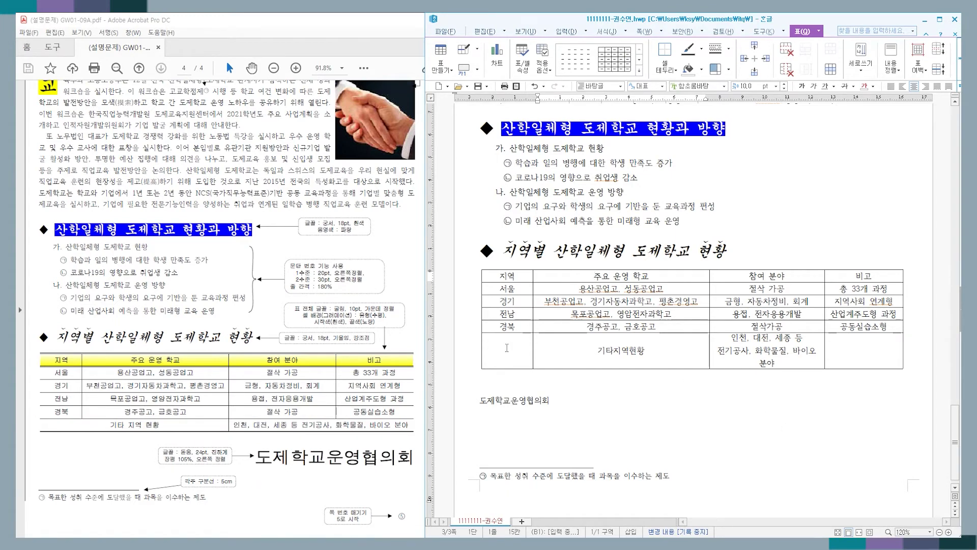
Merge the first two cells of the table's last row into one and the last two cells into another
left_click_drag(507, 348, 640, 347)
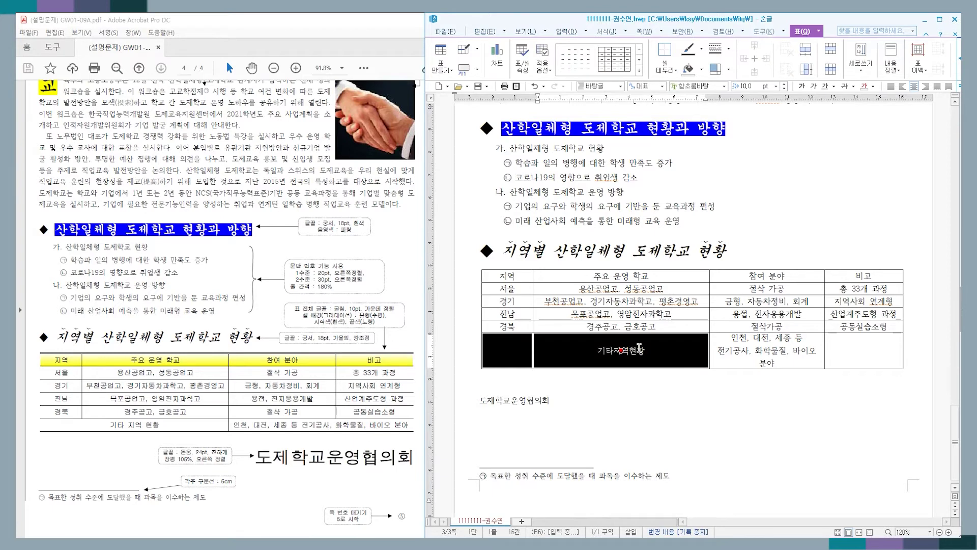
mouse_move(629, 421)
left_mouse_down()
mouse_move(629, 382)
mouse_move(676, 380)
mouse_move(677, 420)
left_mouse_up()
key("Escape")
key("m")
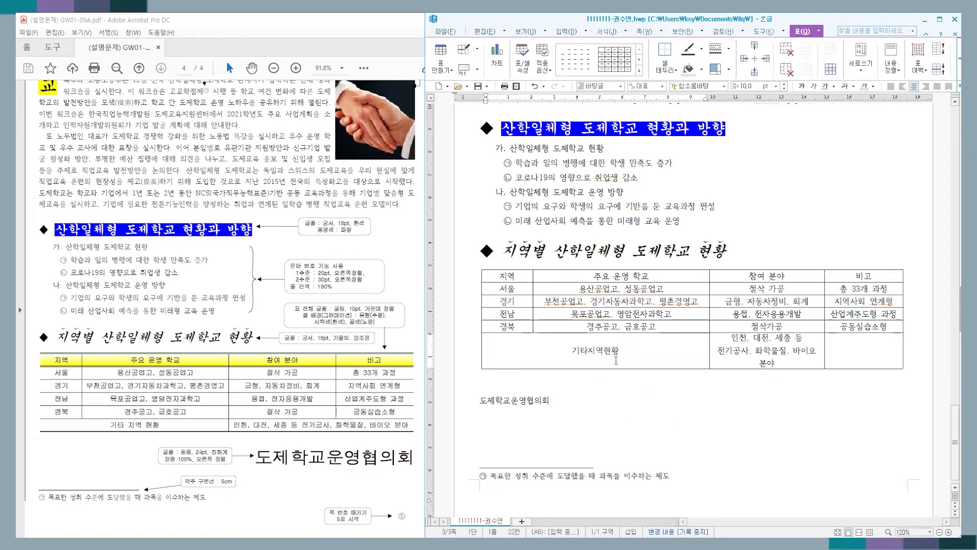
left_click_drag(742, 365, 866, 351)
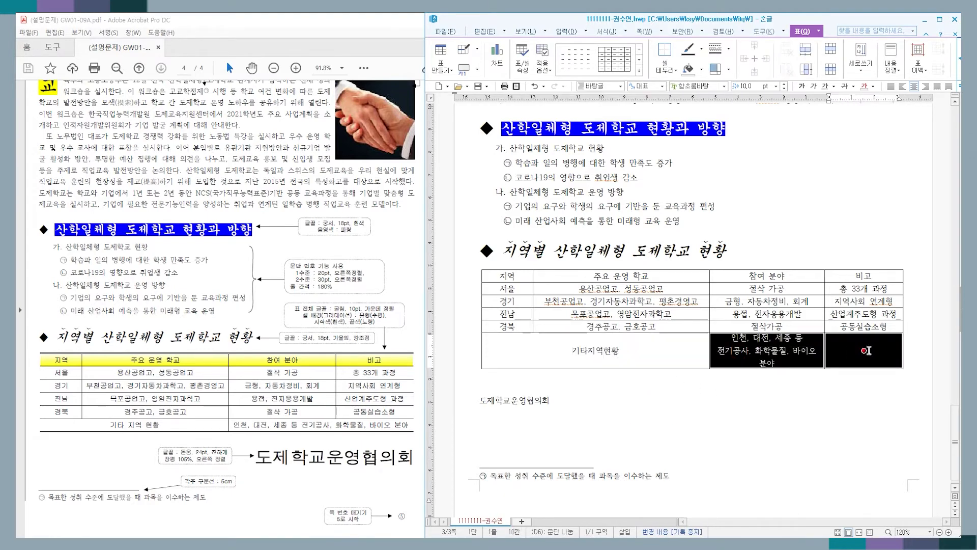
key("m")
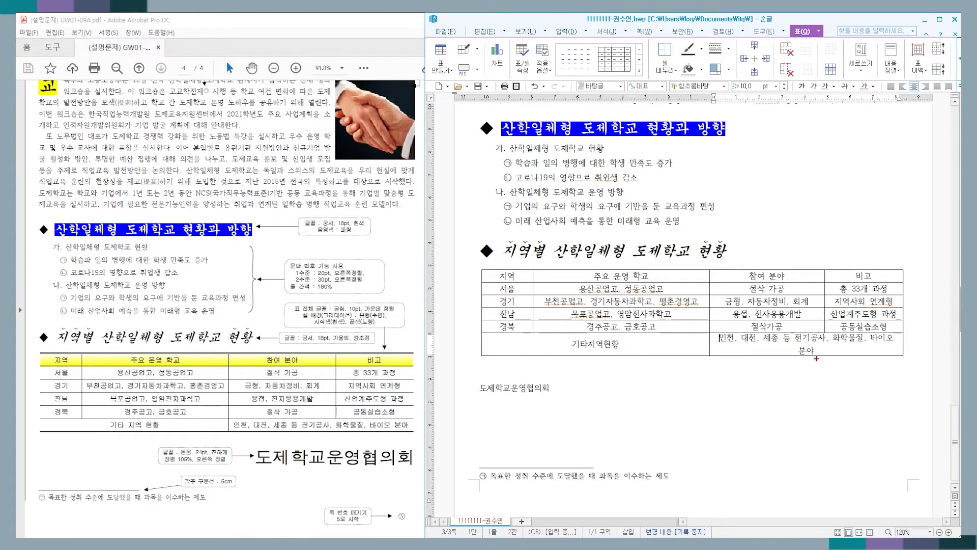
Narrow the 주요 운영 학교 column in favour of 참여 분야 so the last row's merged cell text fits on one line
mouse_move(829, 356)
left_mouse_down()
mouse_move(773, 368)
mouse_move(839, 334)
mouse_move(831, 372)
left_mouse_up()
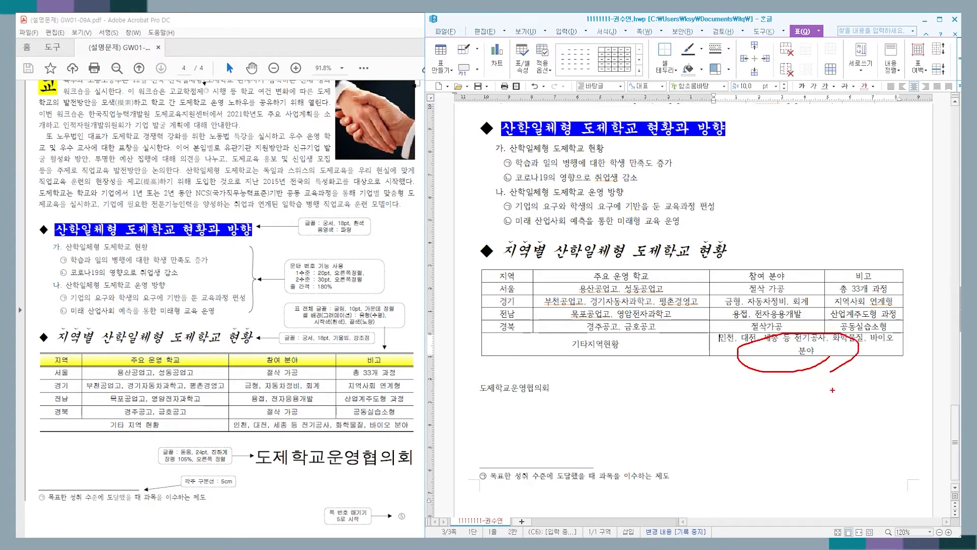
key("Escape")
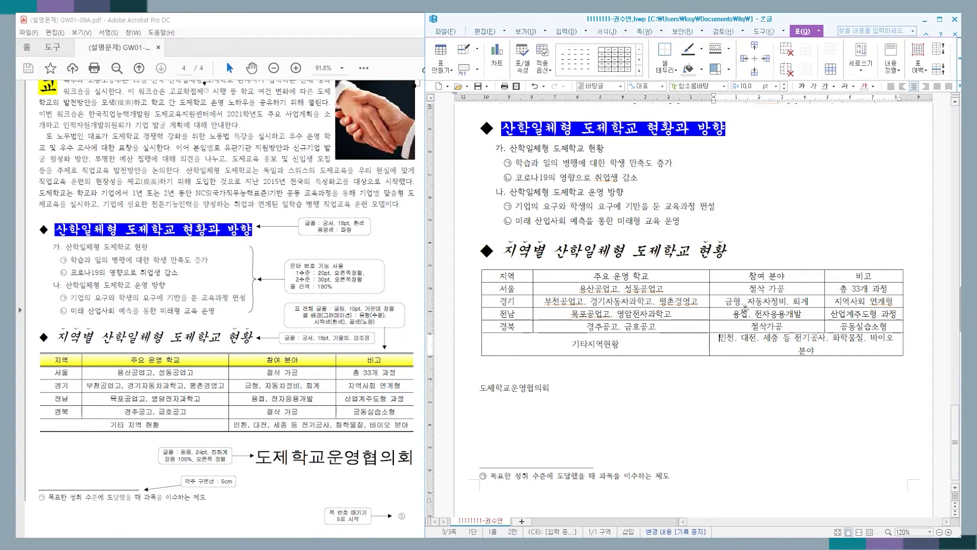
left_click(669, 275)
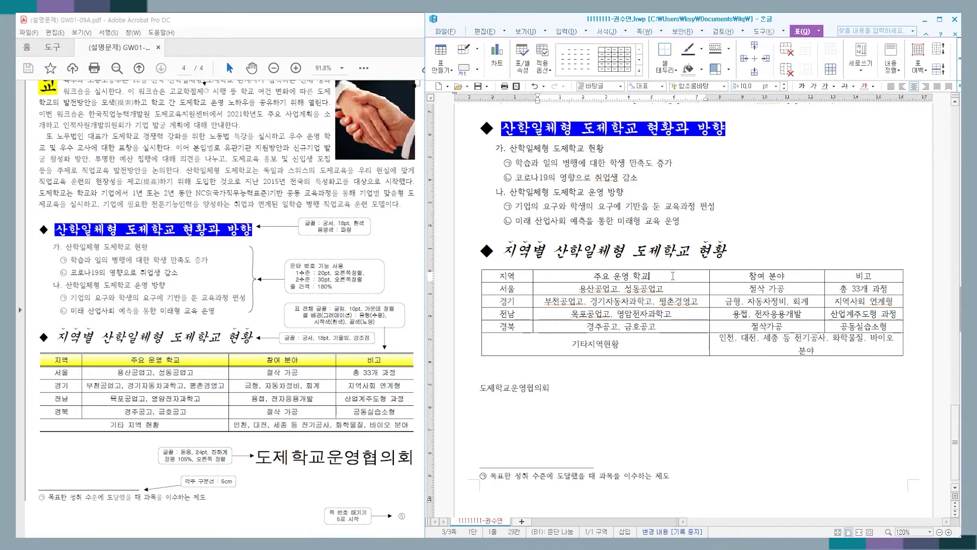
key("F5")
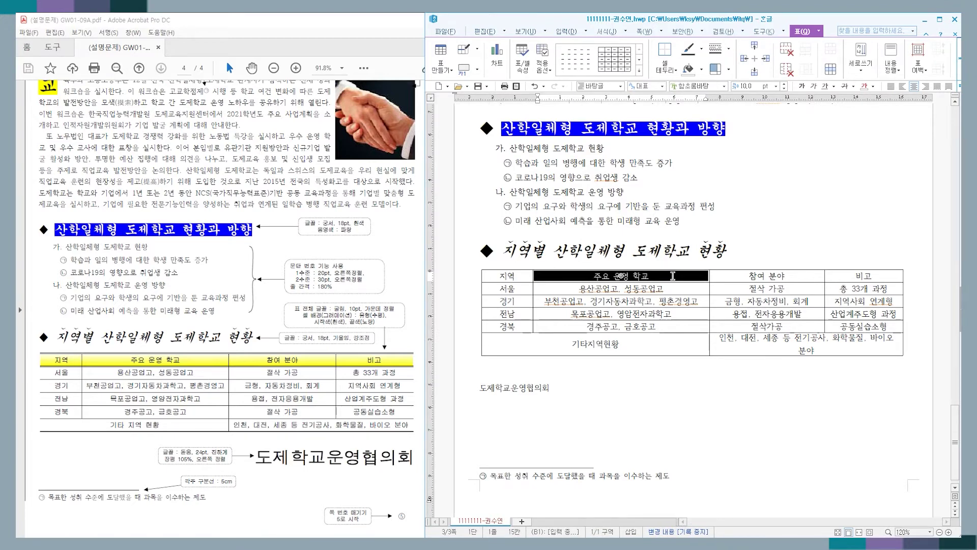
key("alt+Left")
key("alt+Left")
key("alt+Left")
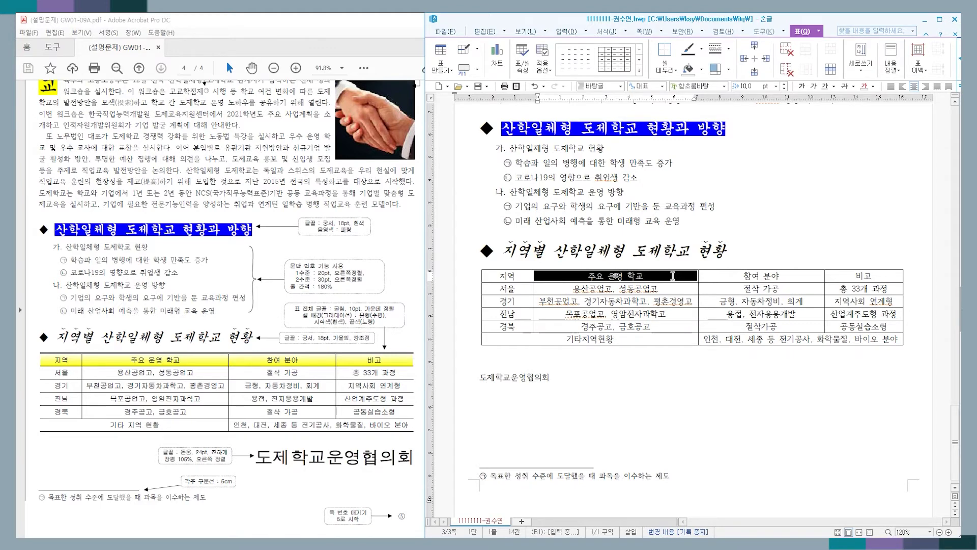
Narrow the 지역 column slightly in favour of the 주요 운영 학교 column
key("Left")
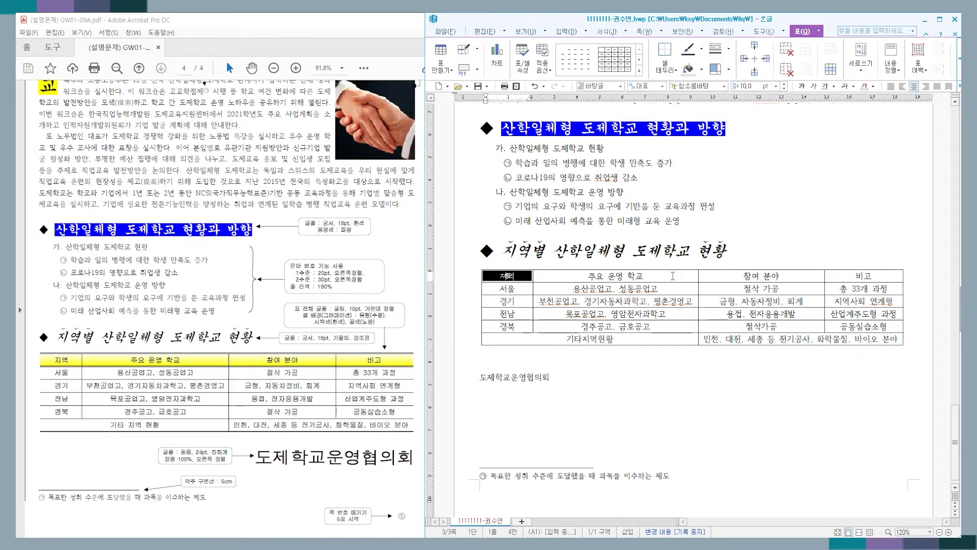
key("alt+Left")
key("alt+Left")
key("alt+Left")
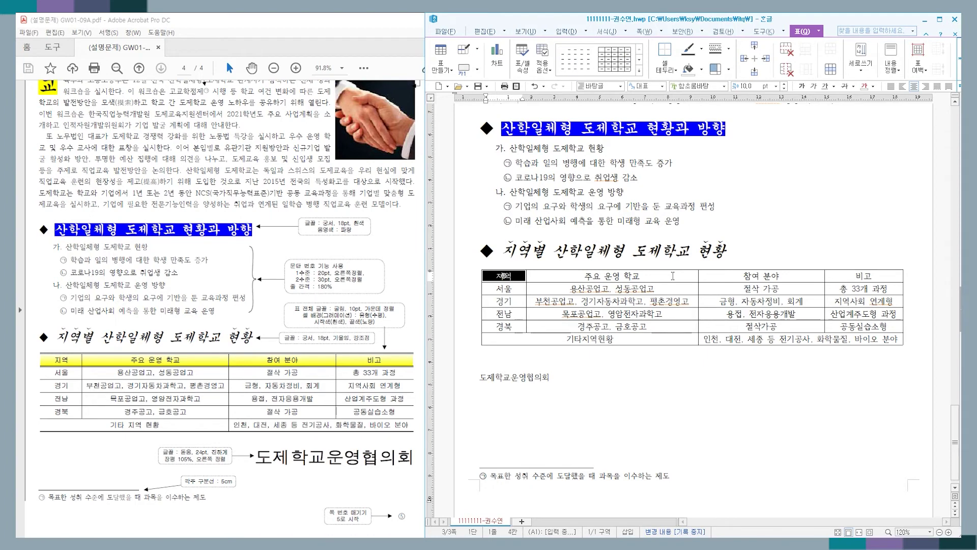
left_click(784, 377)
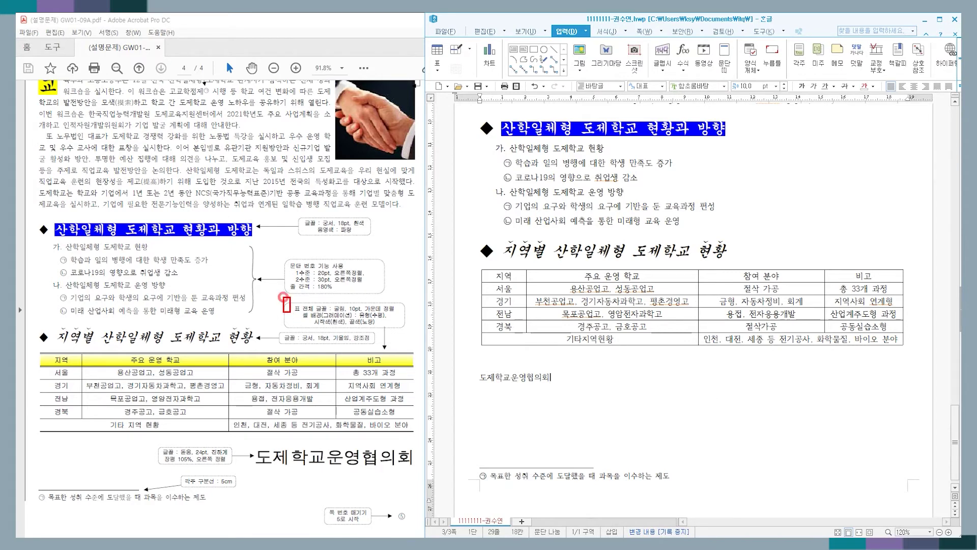
Apply the 굴림 font to the text in all cells of the table
left_click_drag(283, 298, 412, 331)
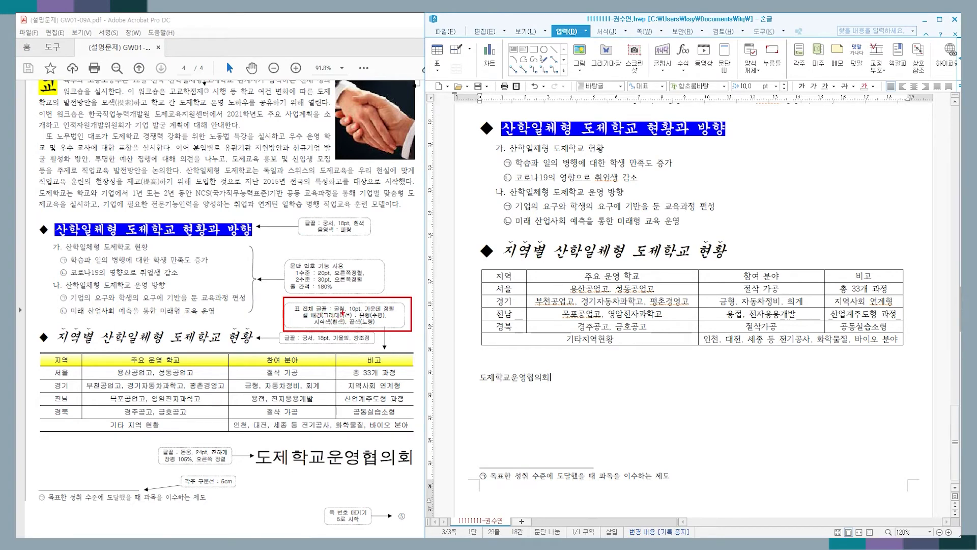
left_click_drag(342, 306, 369, 312)
left_click(608, 288)
key("F5")
key("F5")
key("F5")
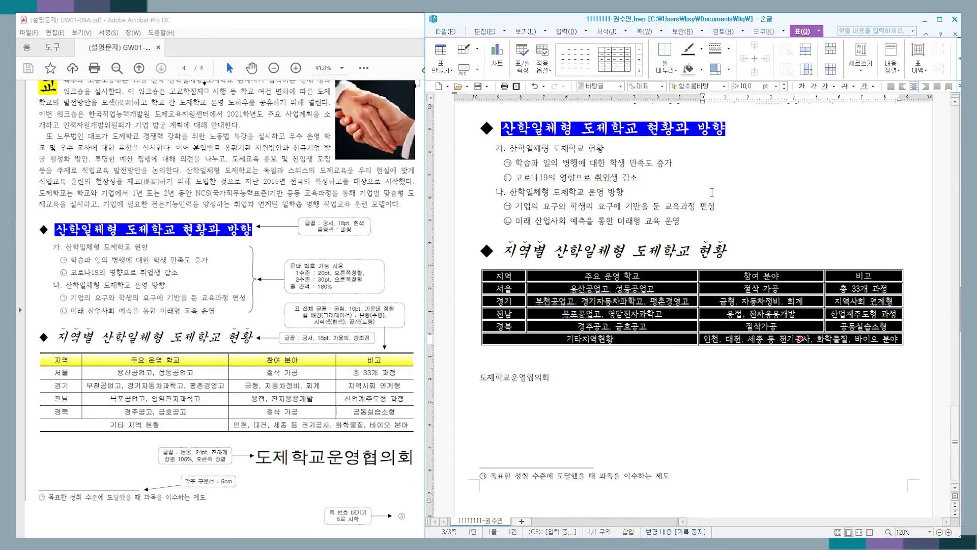
left_click(712, 87)
type("굴림")
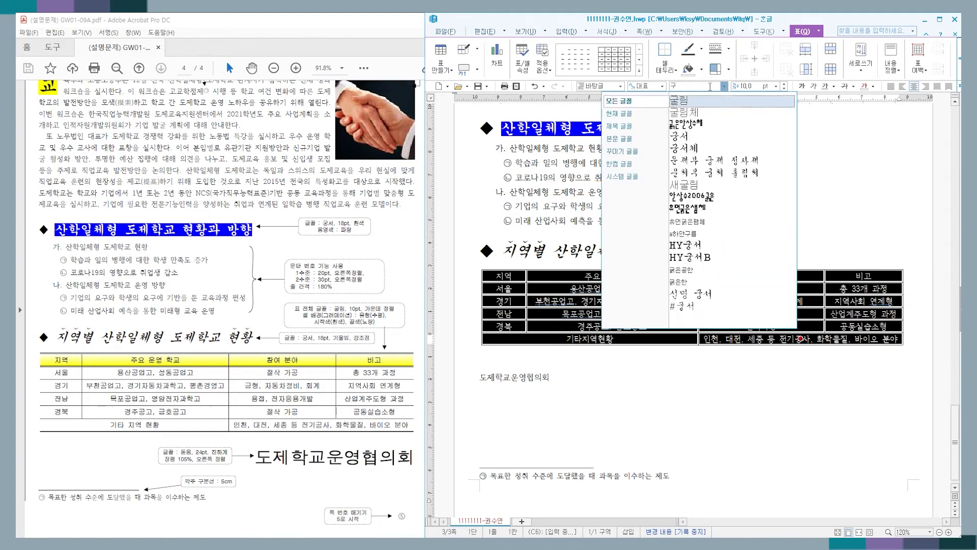
key("Return")
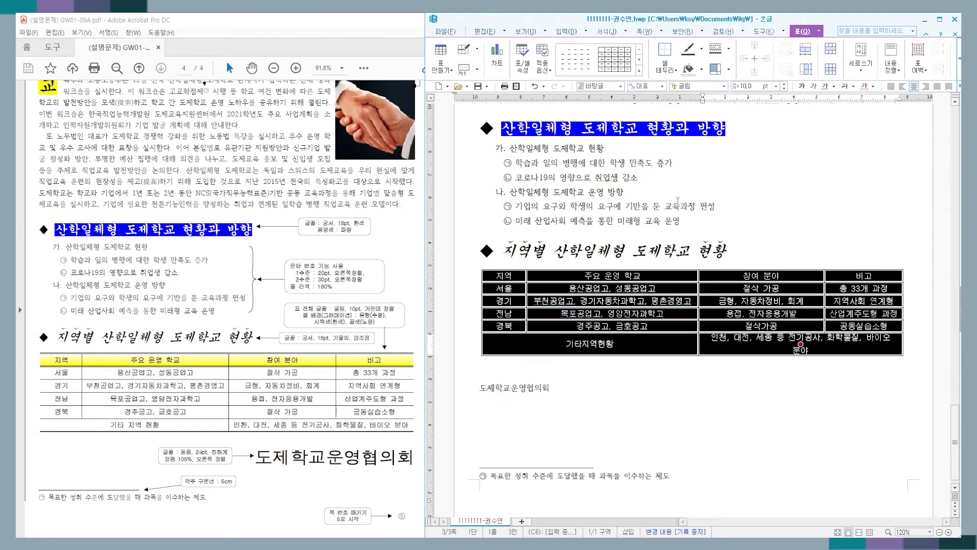
left_click(740, 372)
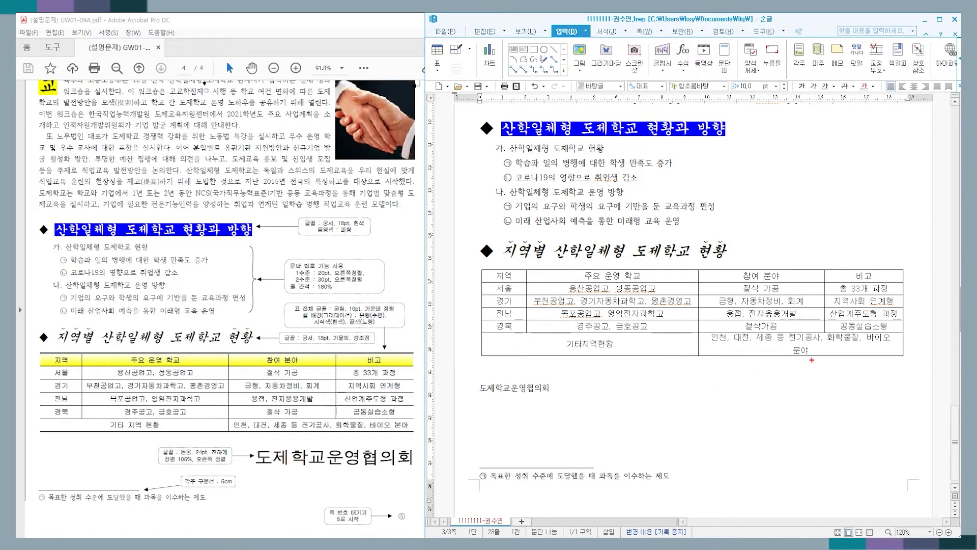
Narrow the 주요 운영 학교 column slightly so the last row's text fits on one line in the 굴림 font
mouse_move(791, 356)
left_mouse_down()
mouse_move(810, 358)
mouse_move(813, 340)
left_mouse_up()
key("Escape")
left_click(678, 328)
key("F5")
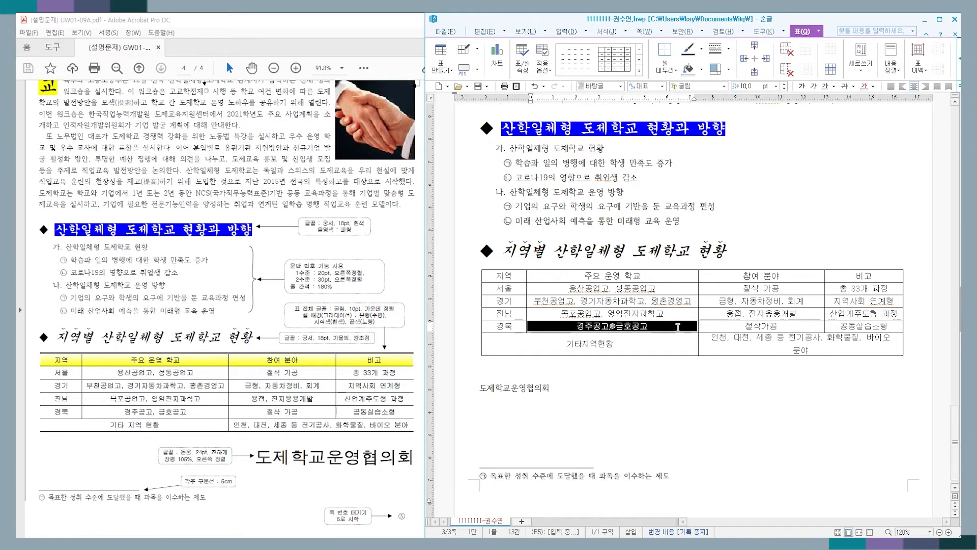
key("alt+Left")
key("alt+Left")
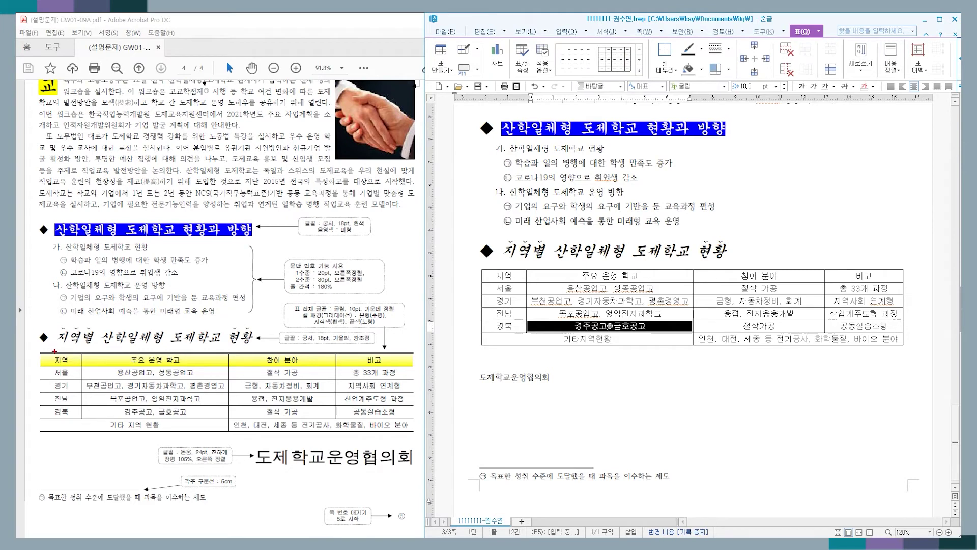
mouse_move(55, 349)
left_mouse_down()
mouse_move(100, 355)
mouse_move(101, 367)
left_mouse_up()
left_click_drag(41, 350, 42, 430)
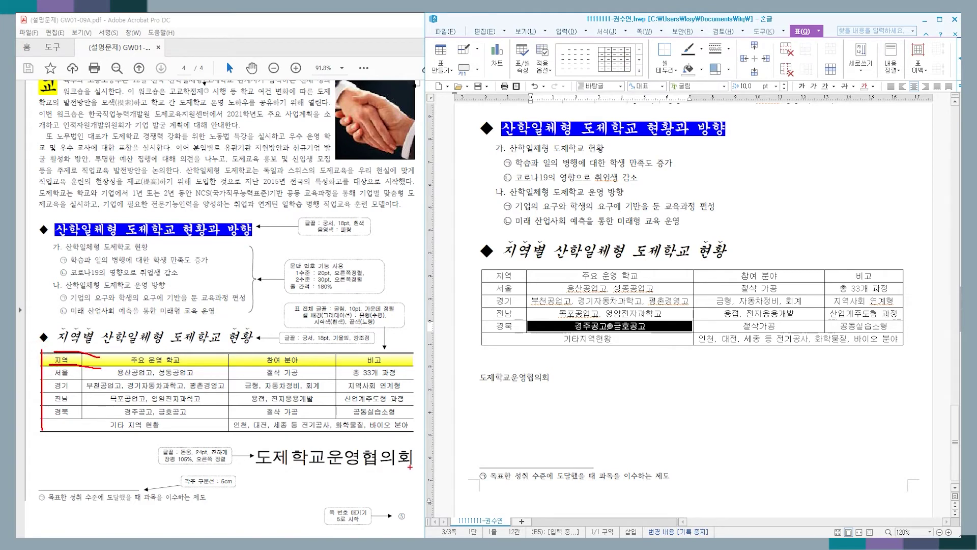
key("Escape")
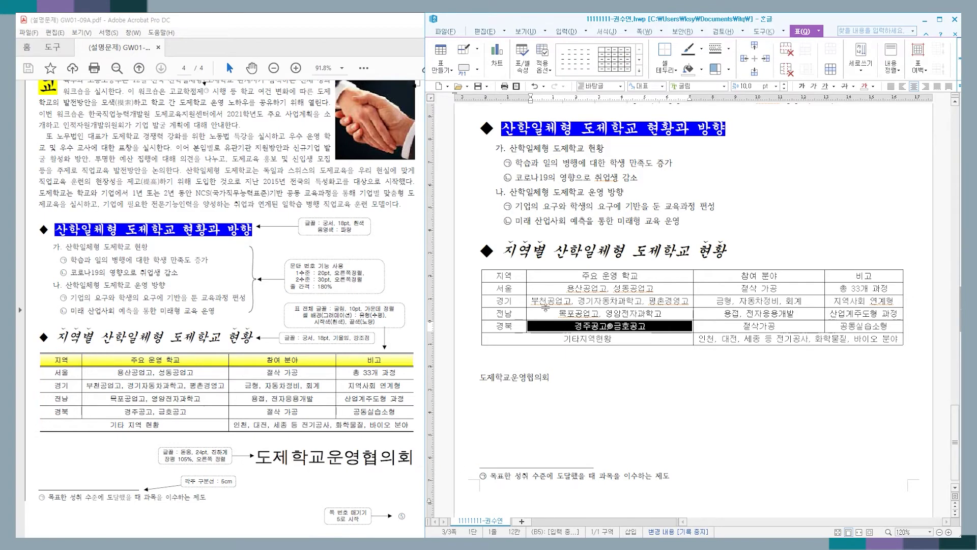
Apply a double solid line to the top and bottom borders of the whole table
left_click(572, 369)
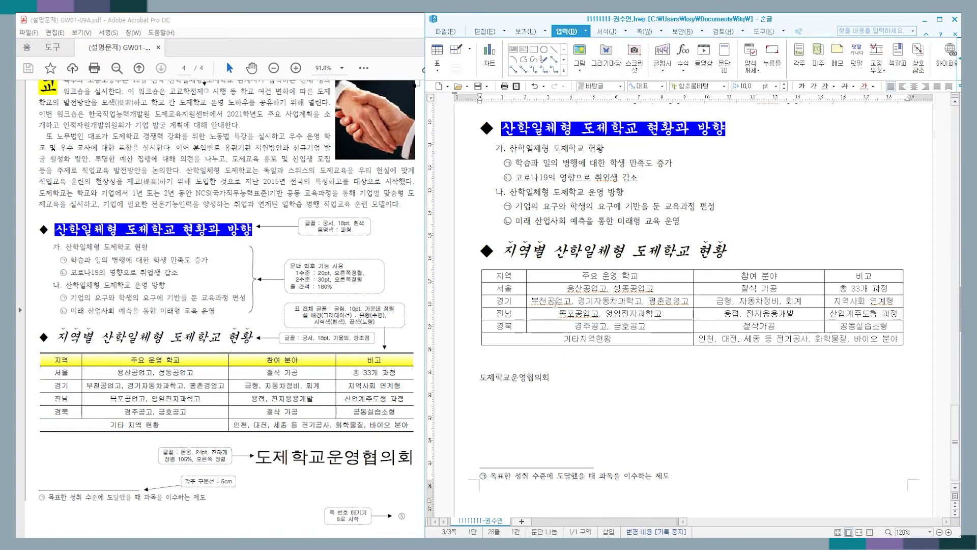
left_click(556, 302)
key("F5")
key("F5")
key("F5")
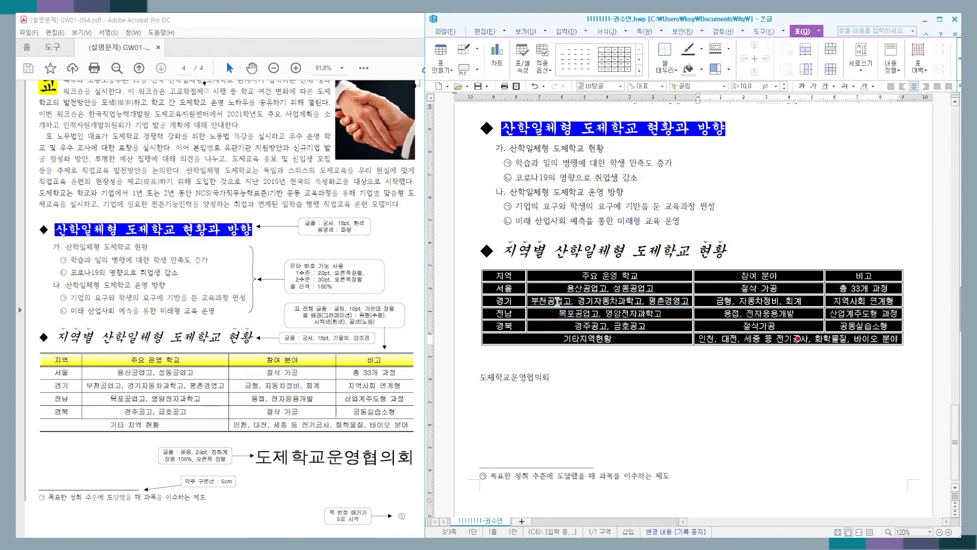
key("l")
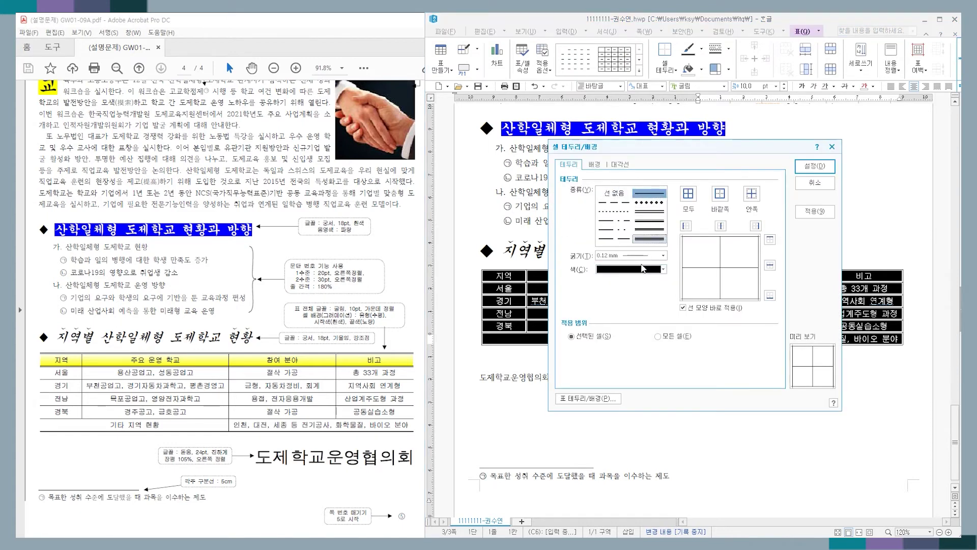
left_click(657, 213)
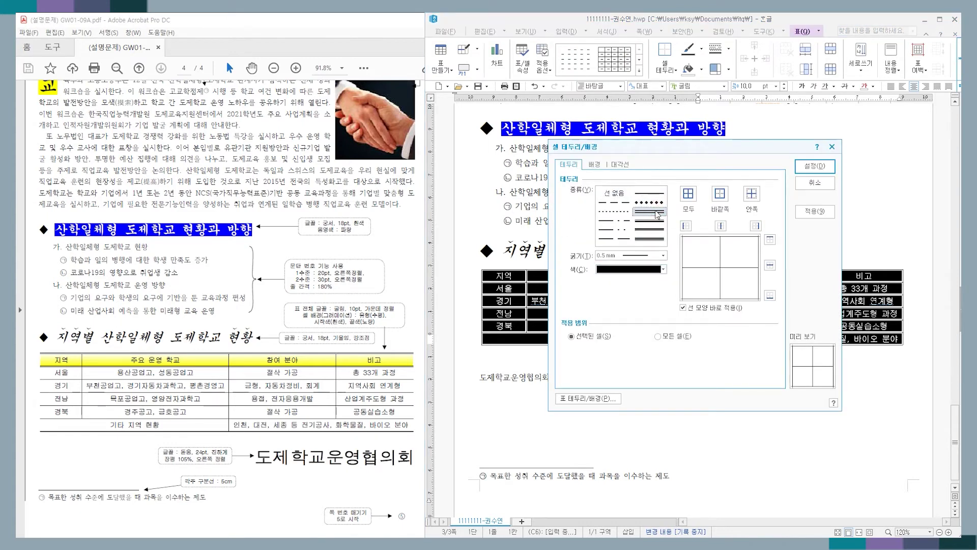
left_click(770, 240)
left_click(770, 296)
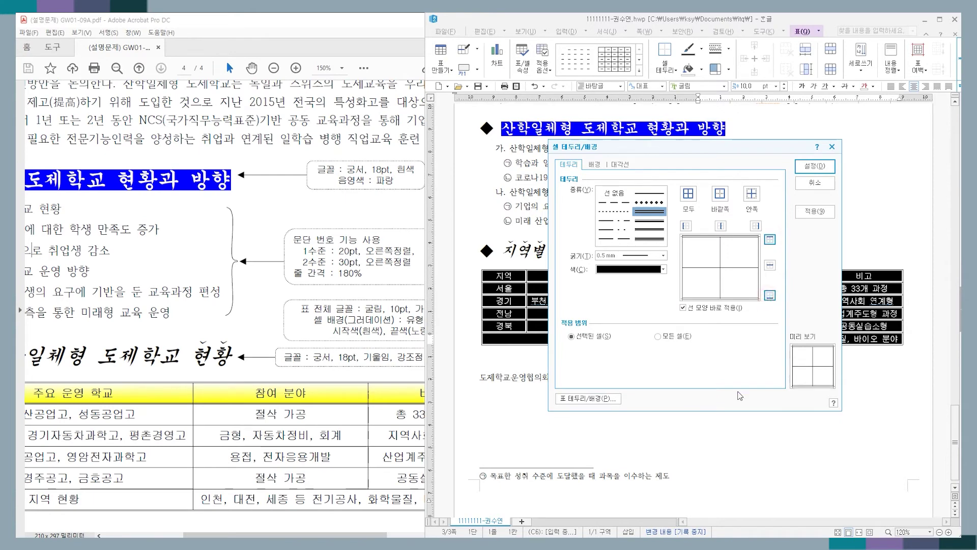
left_click(817, 165)
left_click(621, 361)
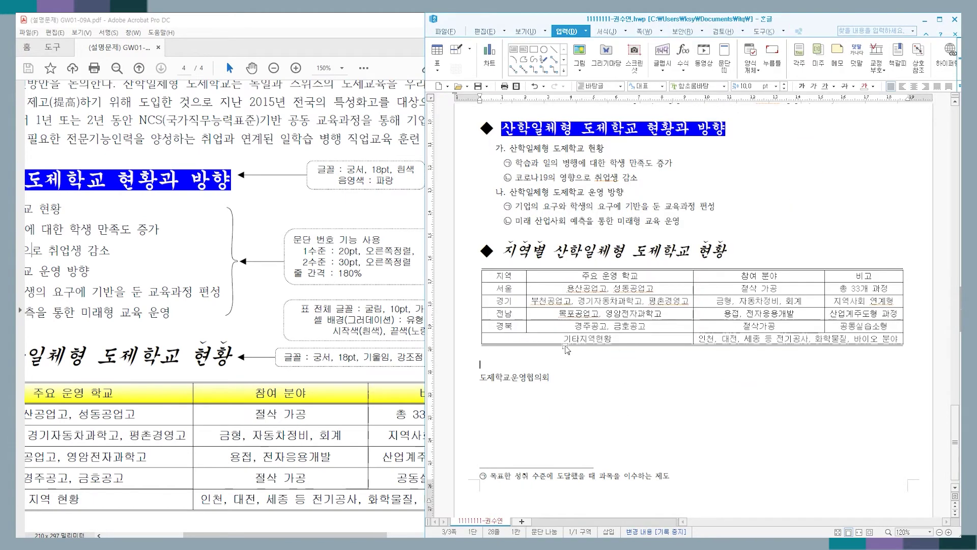
Apply a double solid line to the bottom border of the table's header row
left_click_drag(497, 275, 864, 275)
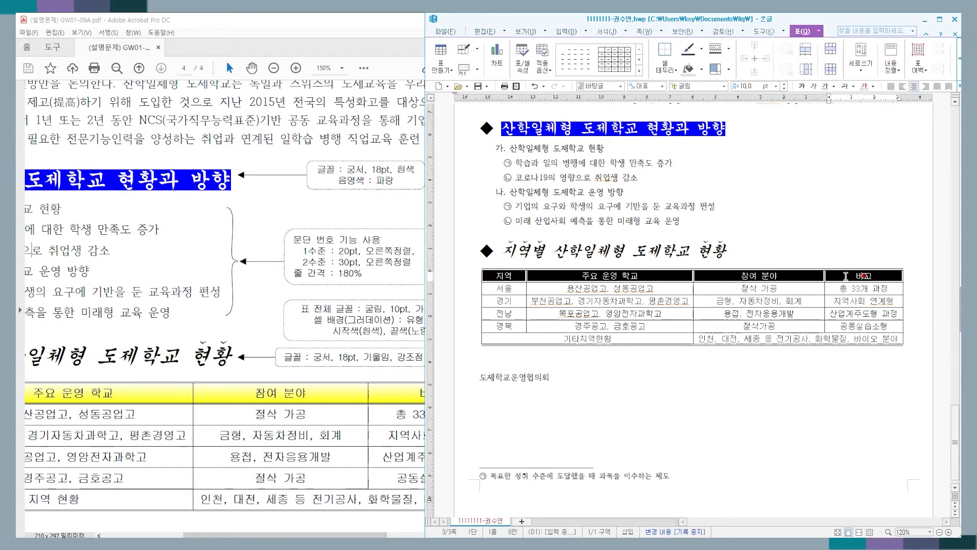
key("l")
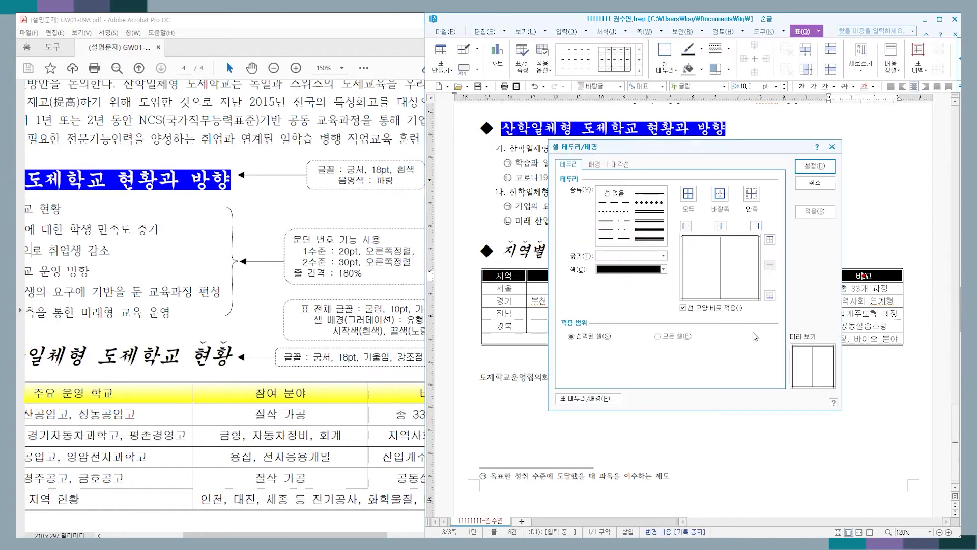
left_click(650, 212)
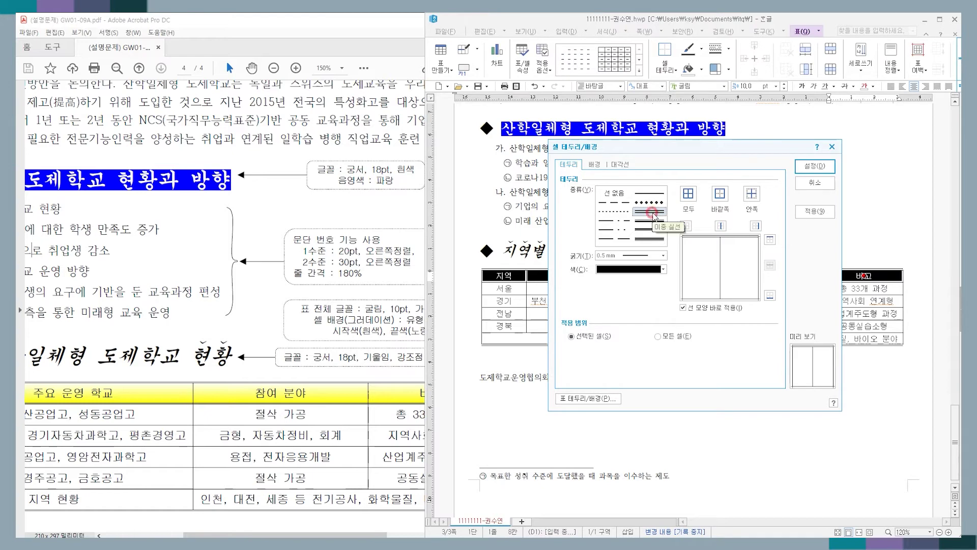
left_click(770, 297)
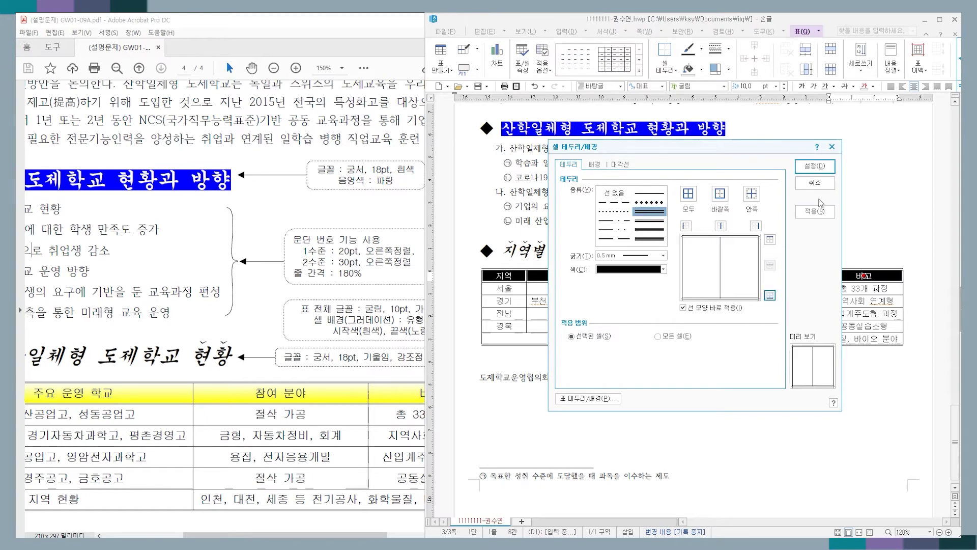
left_click(815, 166)
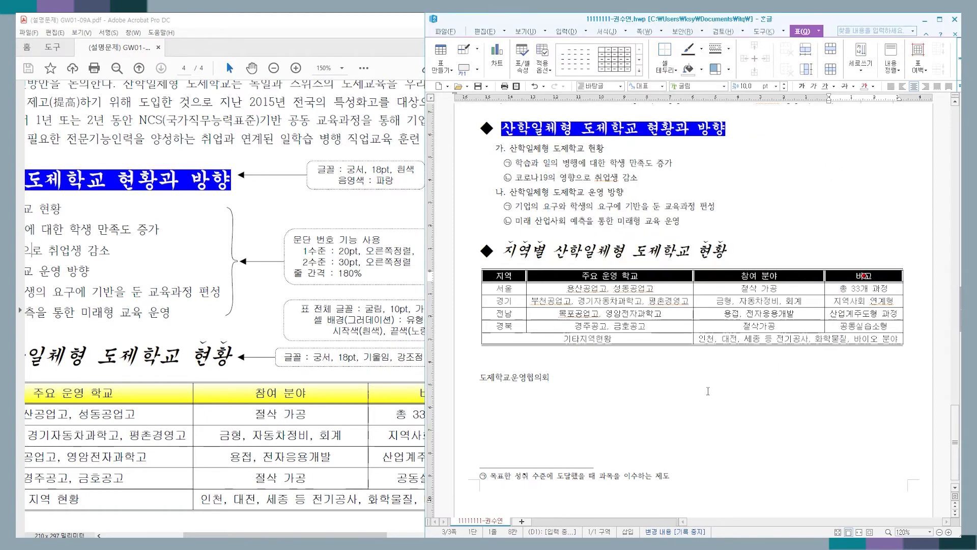
Remove the left and right outer borders of the whole table by setting them to no line
key("F5")
key("F5")
key("F5")
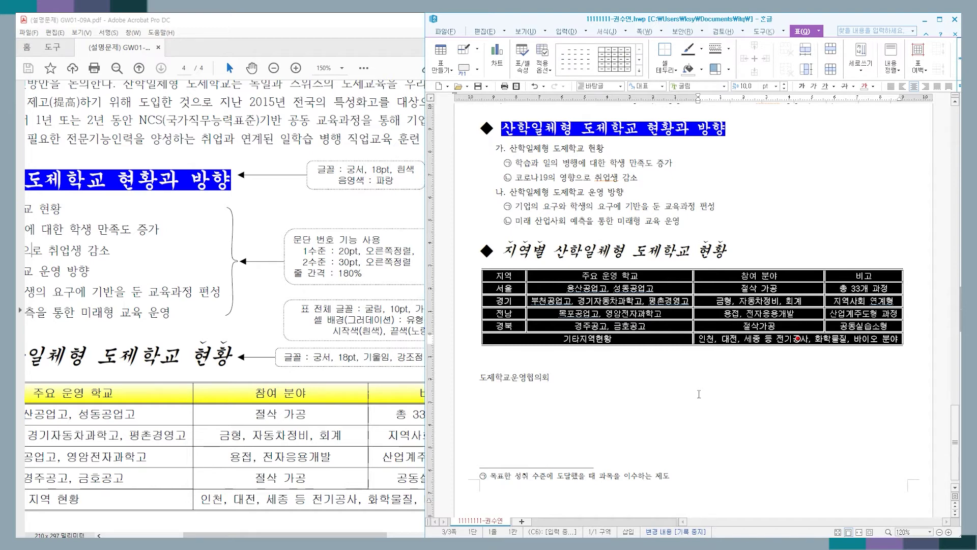
key("l")
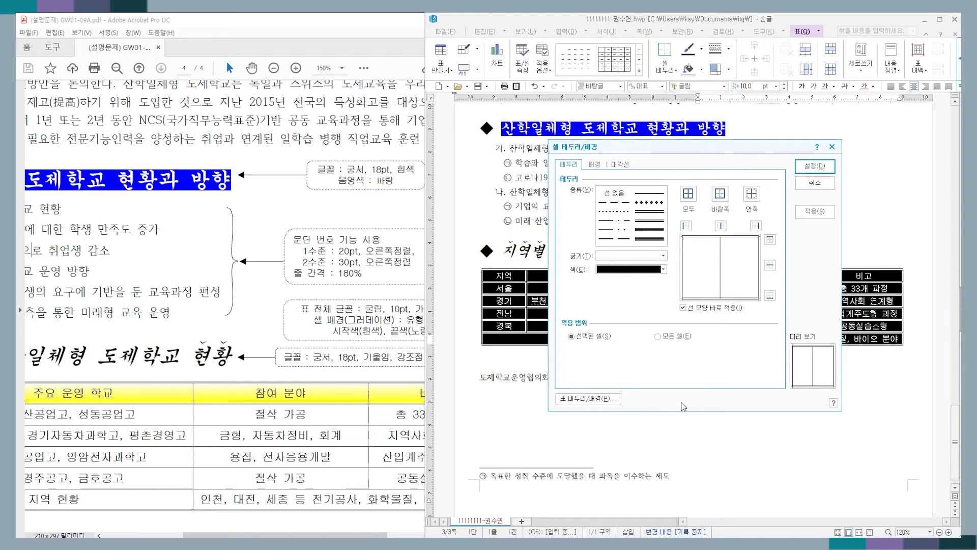
left_click(613, 194)
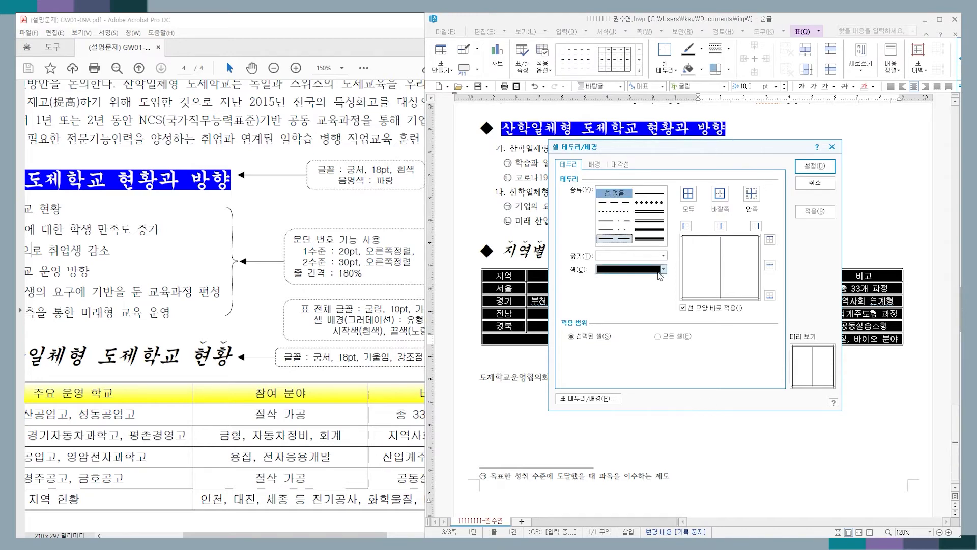
left_click(686, 226)
left_click(757, 226)
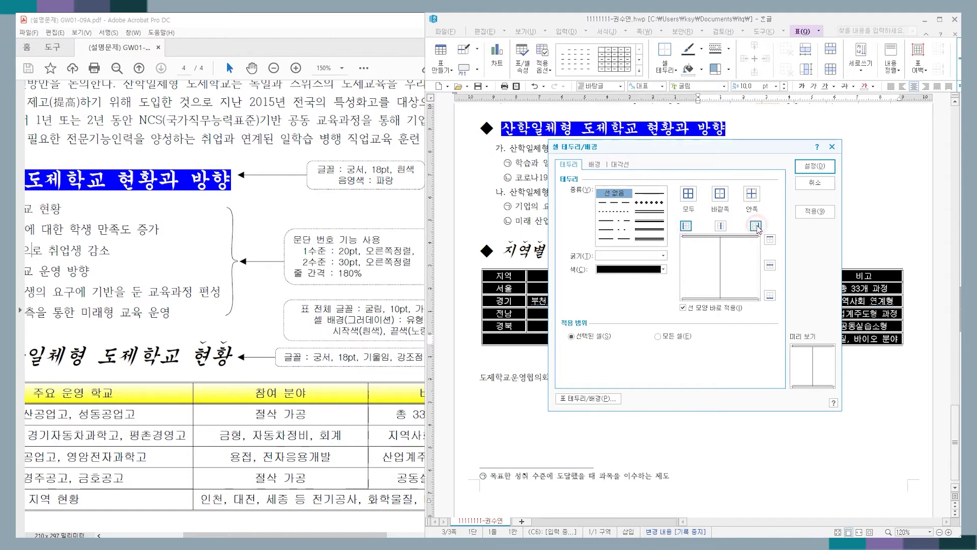
left_click(815, 166)
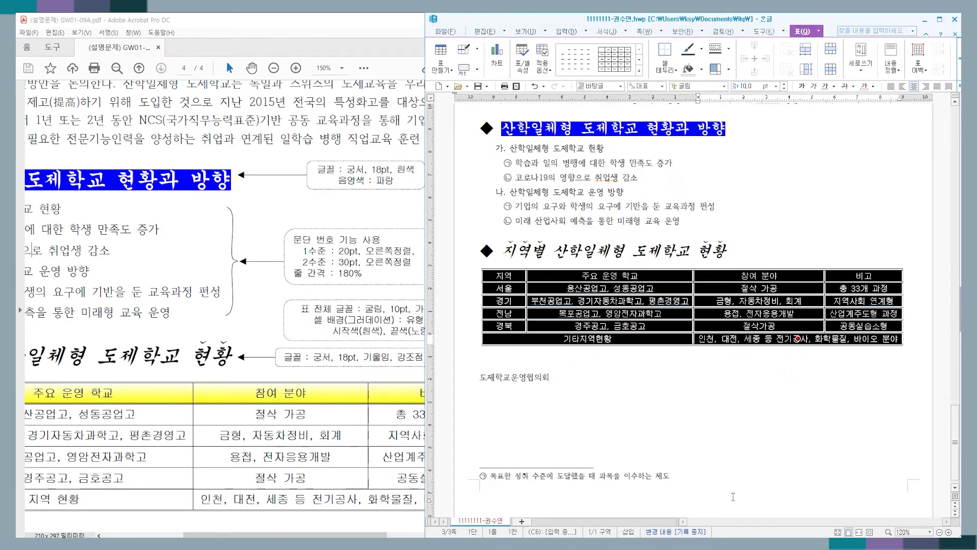
left_click(570, 378)
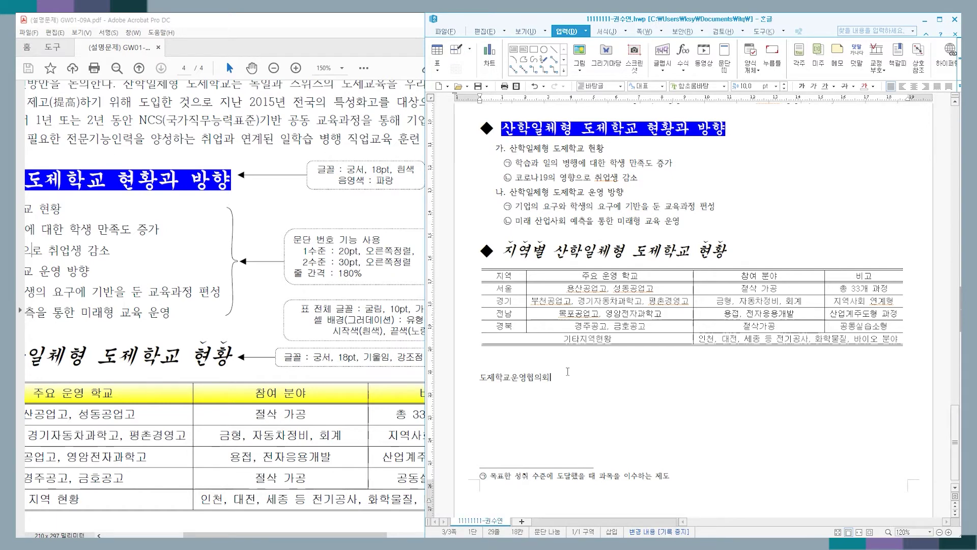
left_click(570, 380)
left_click(536, 311)
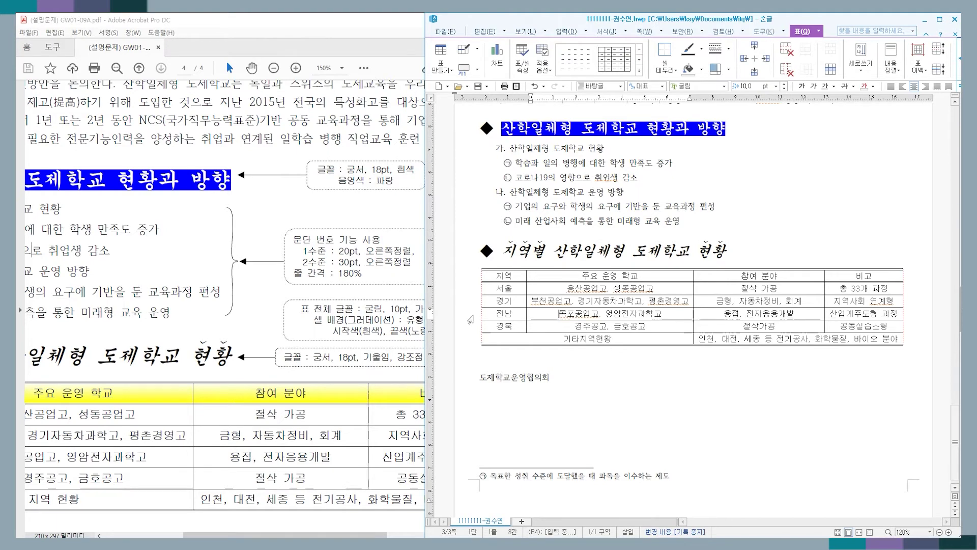
left_click(583, 394)
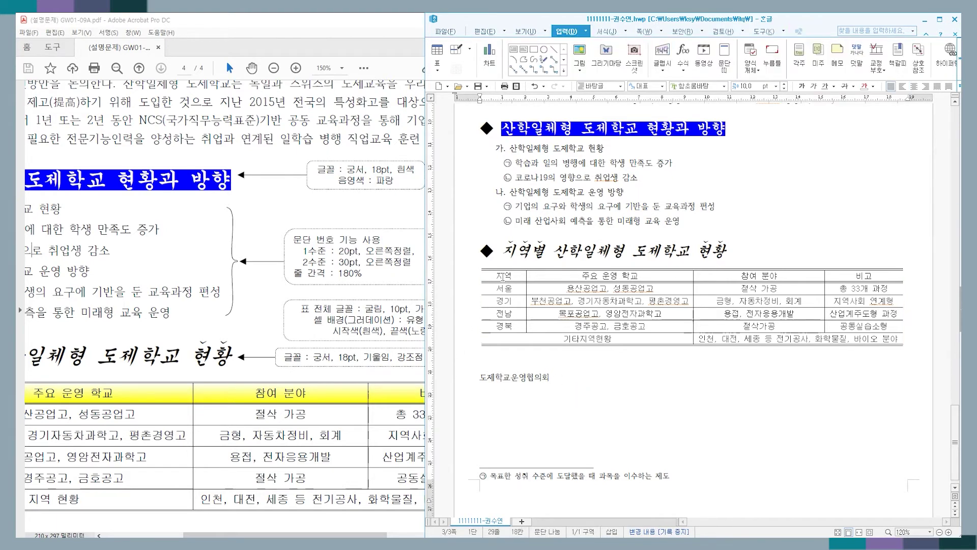
Switch to the sample PDF and examine the instructions for the table header's gradient background
left_click_drag(504, 275, 864, 275)
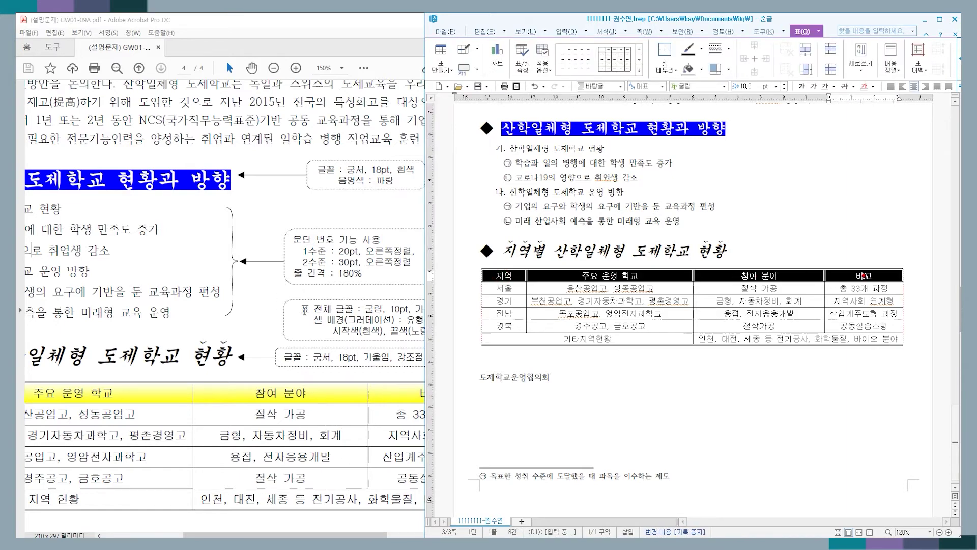
left_click(304, 312)
left_click_drag(349, 535, 380, 535)
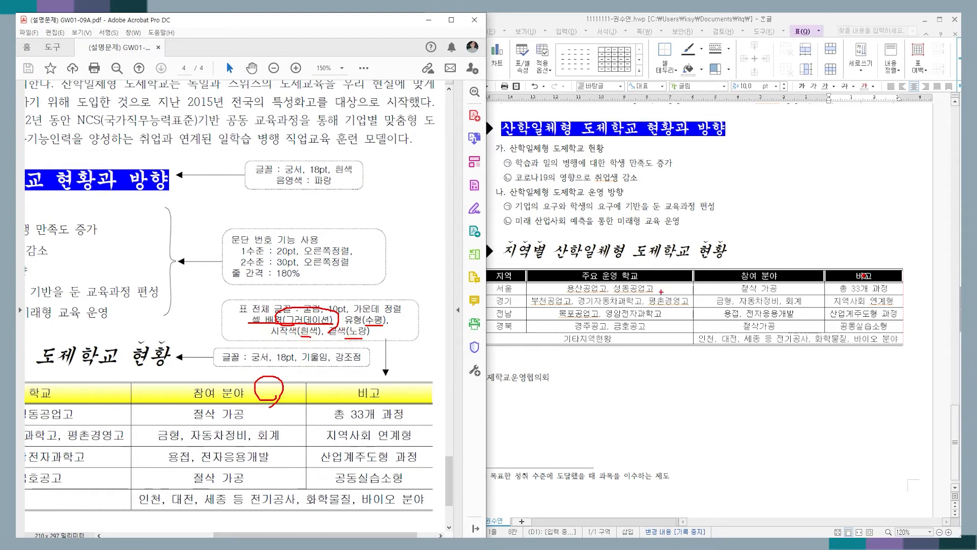
key("Escape")
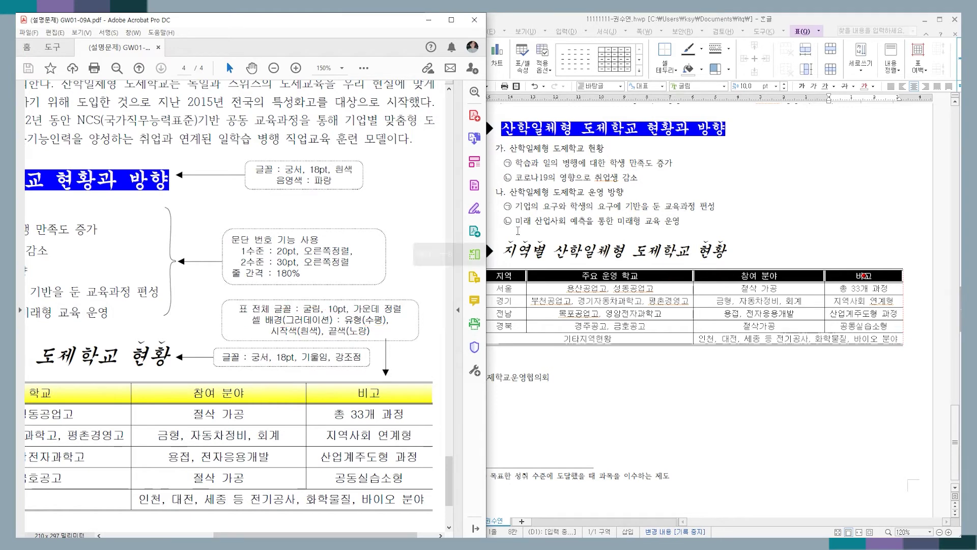
left_click(615, 206)
left_click_drag(507, 276, 845, 277)
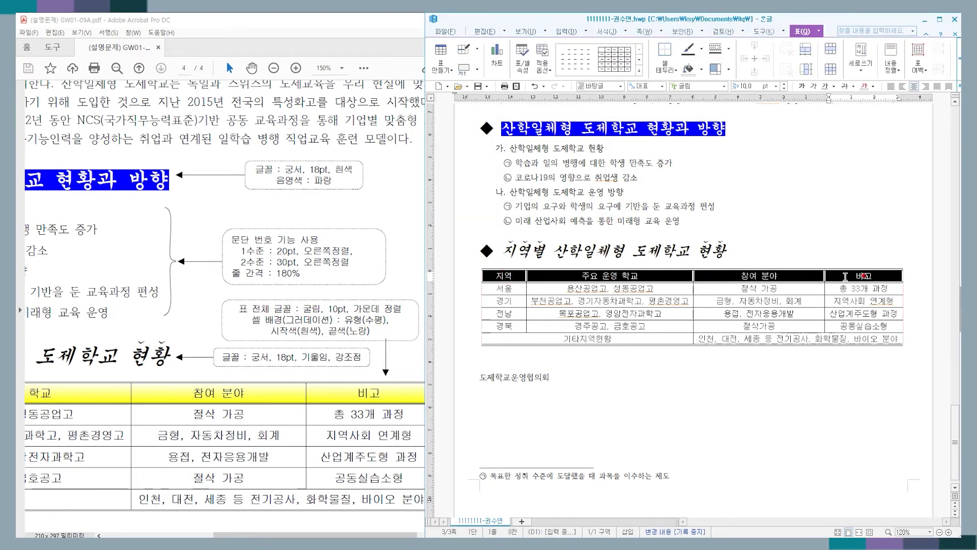
right_click(637, 277)
mouse_move(711, 367)
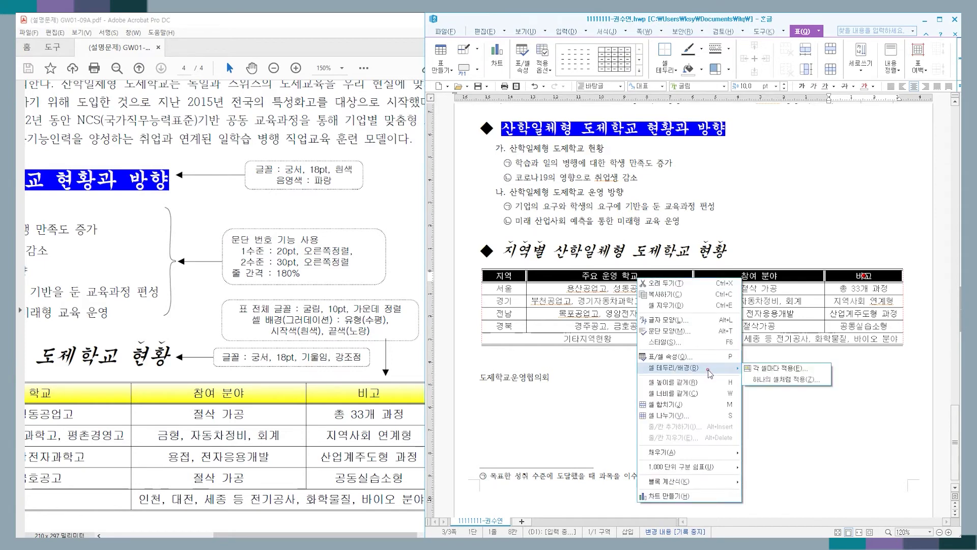
left_click(777, 370)
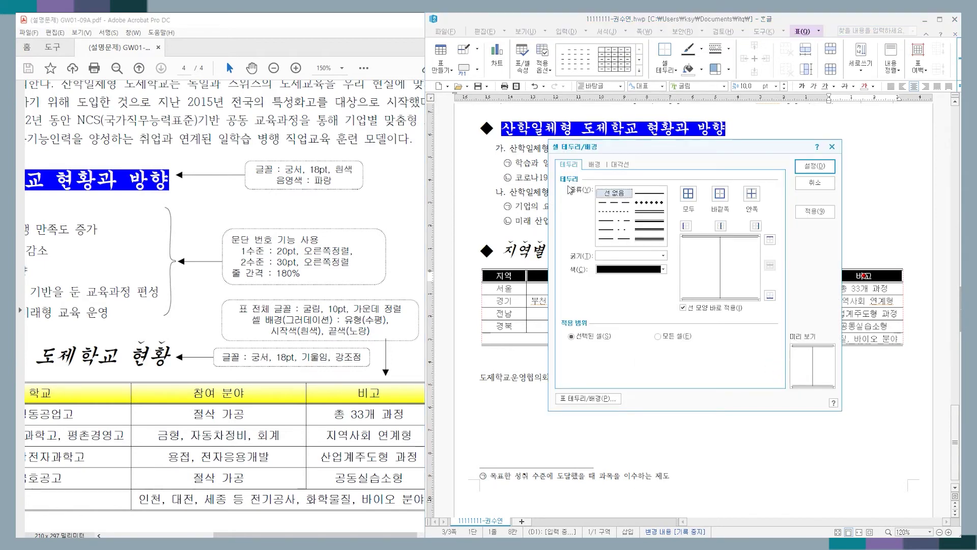
left_click(594, 165)
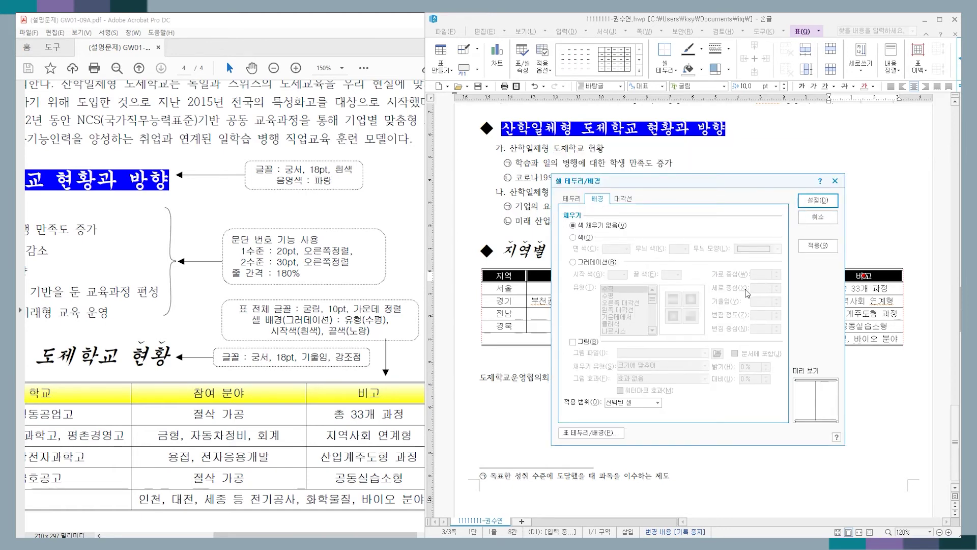
left_click(817, 216)
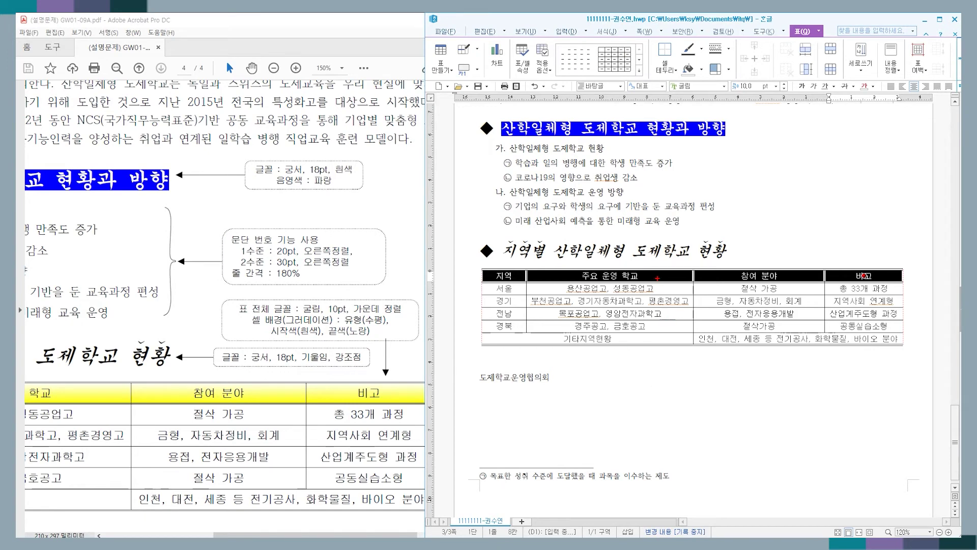
mouse_move(658, 277)
left_mouse_down()
mouse_move(695, 96)
mouse_move(680, 60)
mouse_move(705, 80)
left_mouse_up()
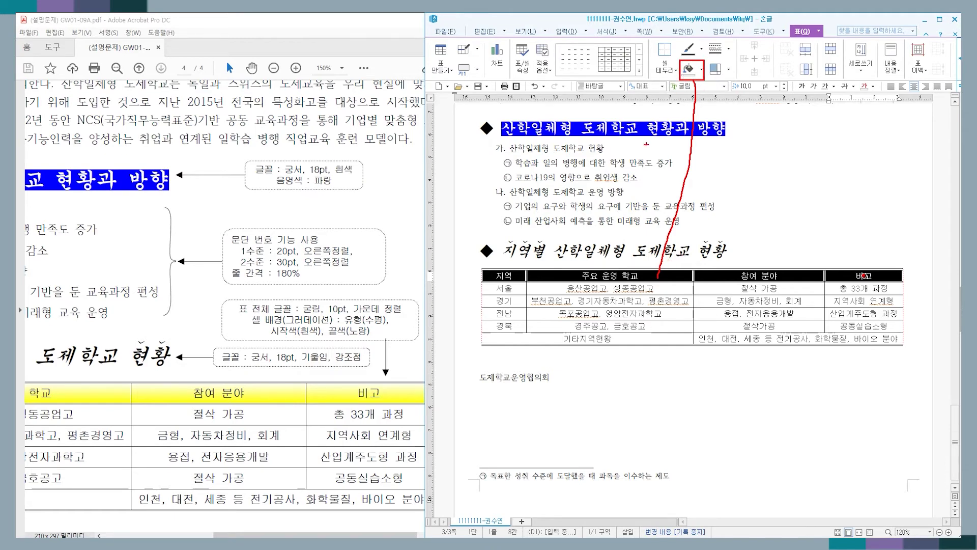
key("Escape")
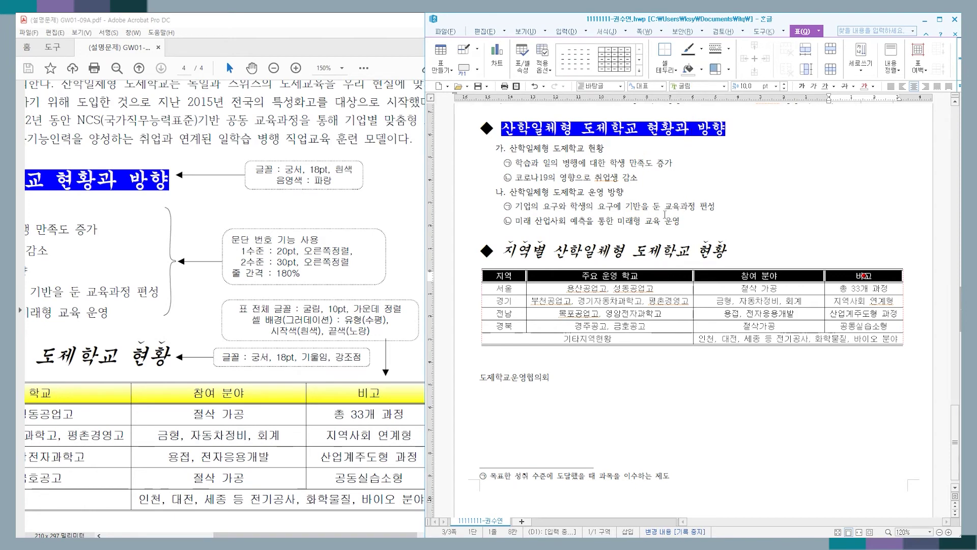
Fill the table's header row with a horizontal (수평) gradient from white to yellow (FFFF00)
left_click(702, 70)
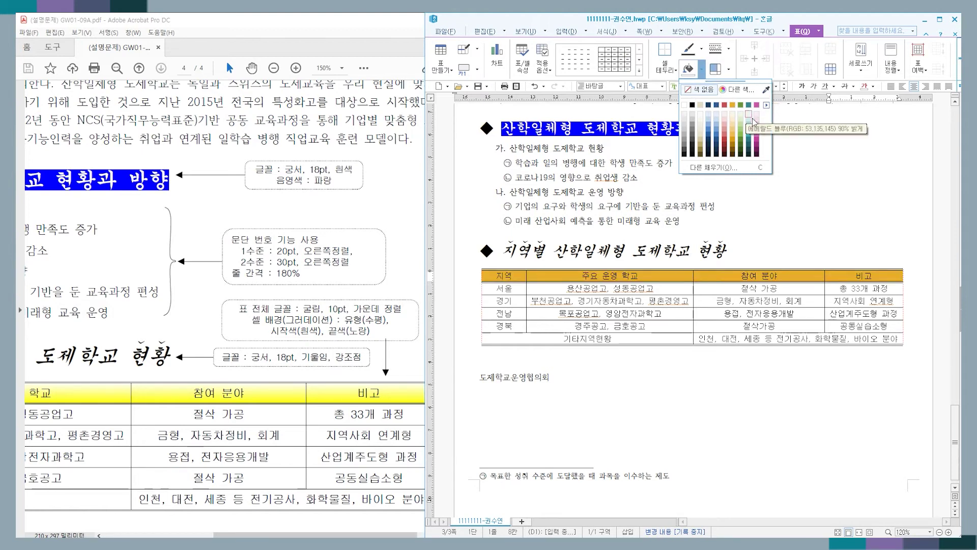
left_click(712, 168)
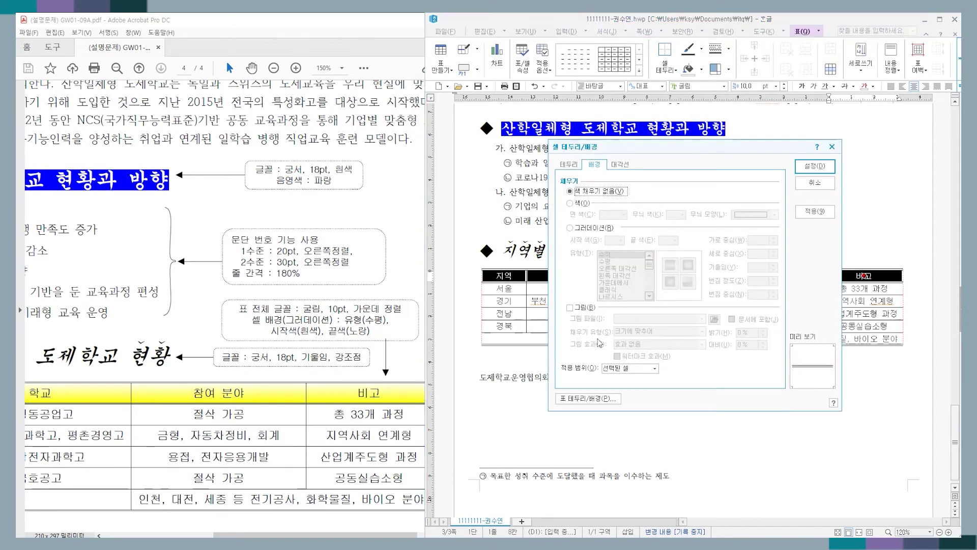
left_click(570, 229)
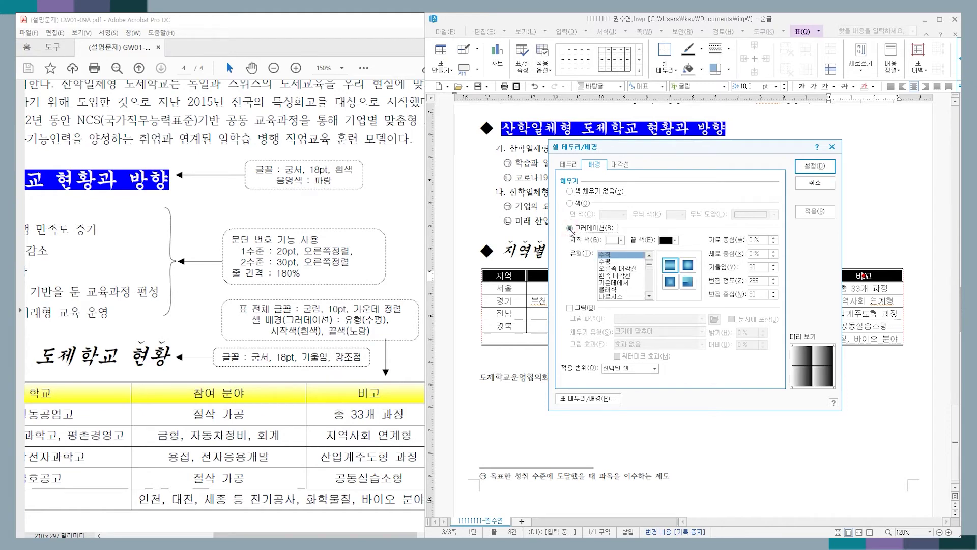
left_click(613, 262)
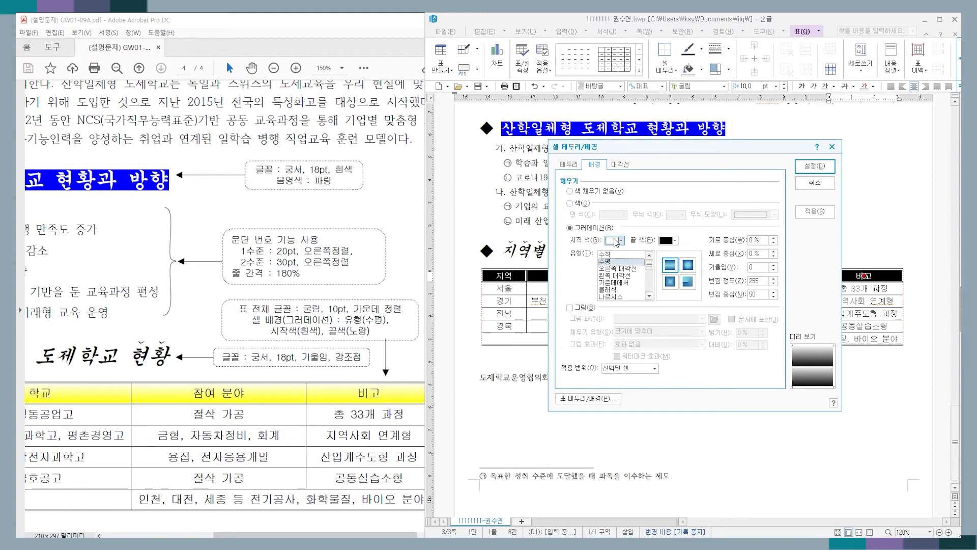
left_click(666, 241)
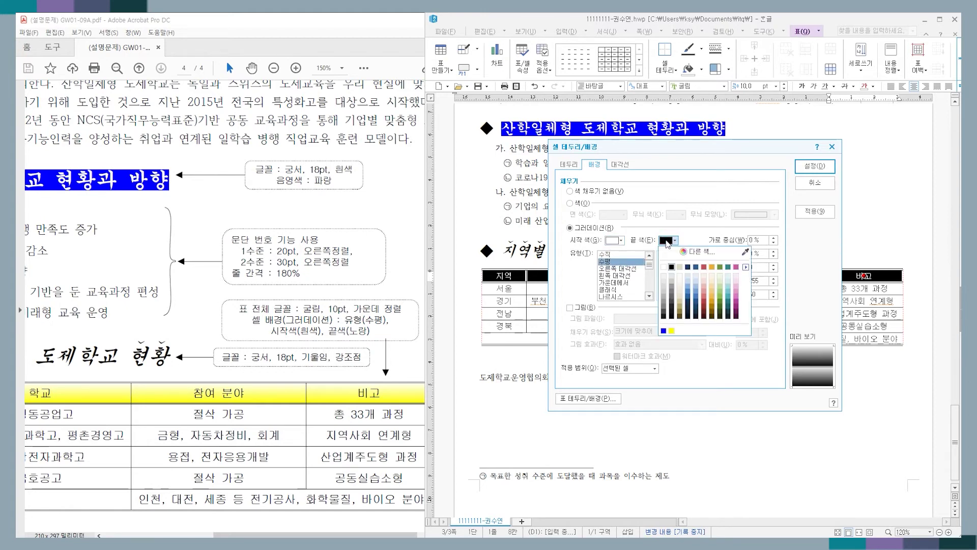
left_click(698, 252)
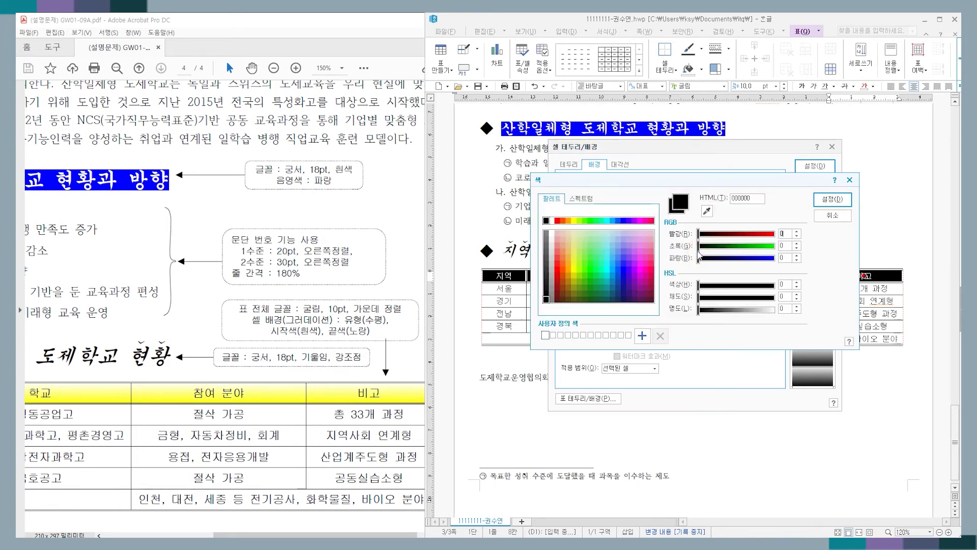
left_click(575, 221)
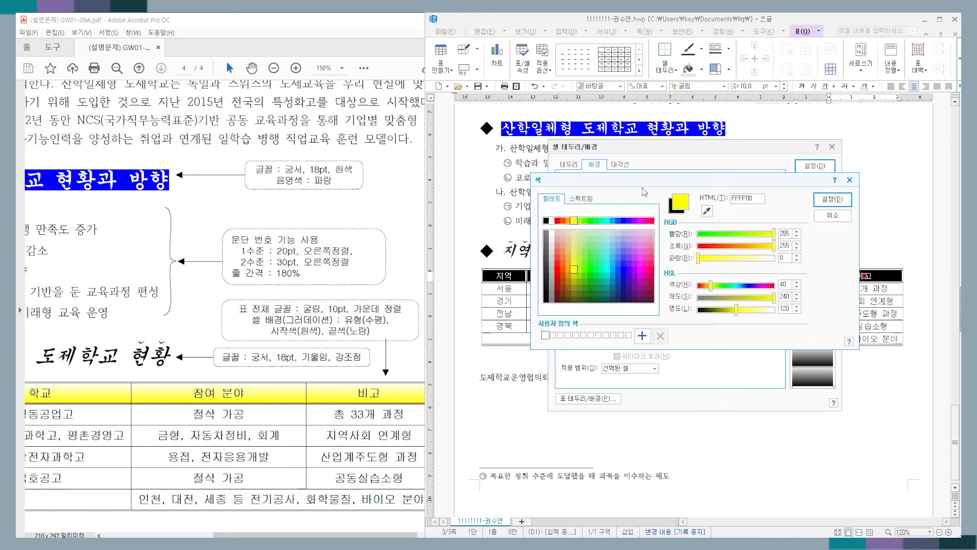
left_click(833, 199)
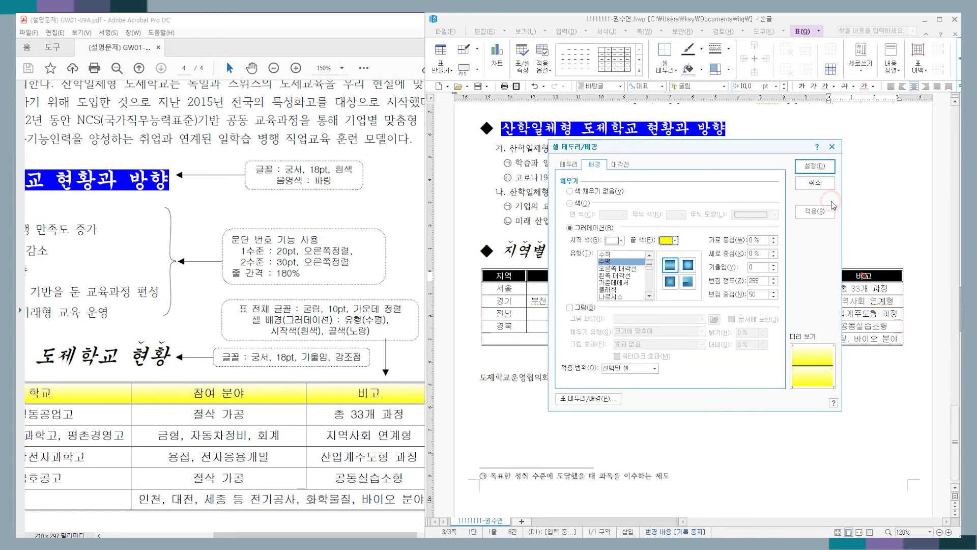
left_click(815, 166)
left_click(585, 386)
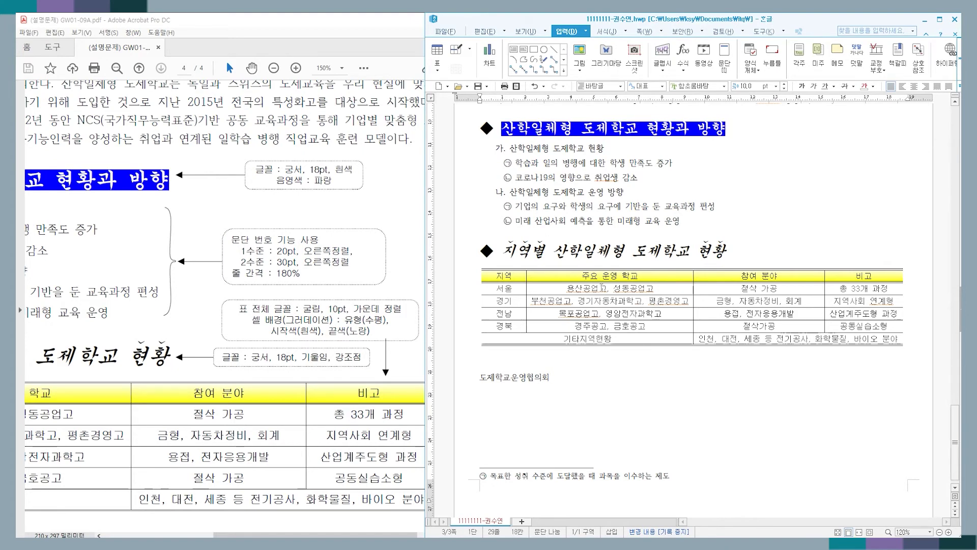
Increase the row heights of the whole table slightly
left_click_drag(605, 274, 613, 340)
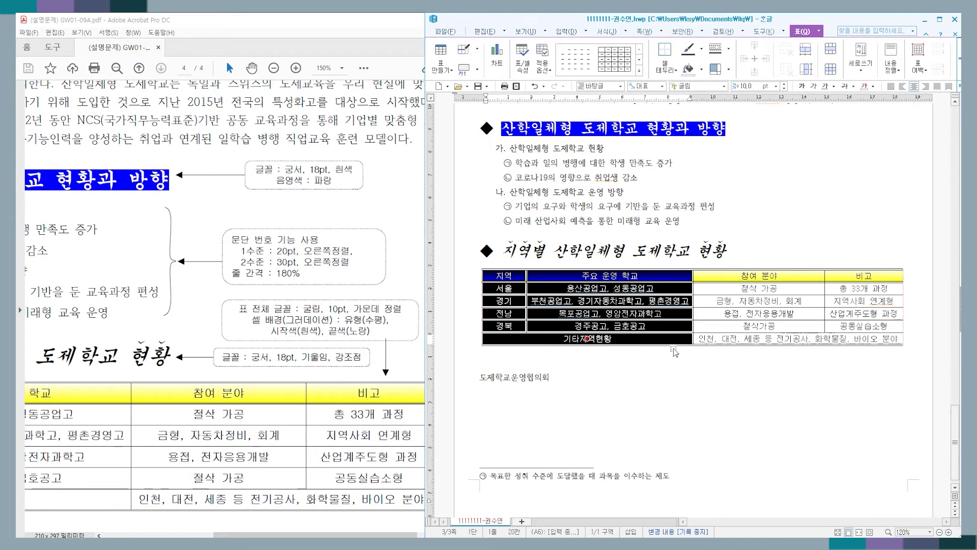
key("shift+Right")
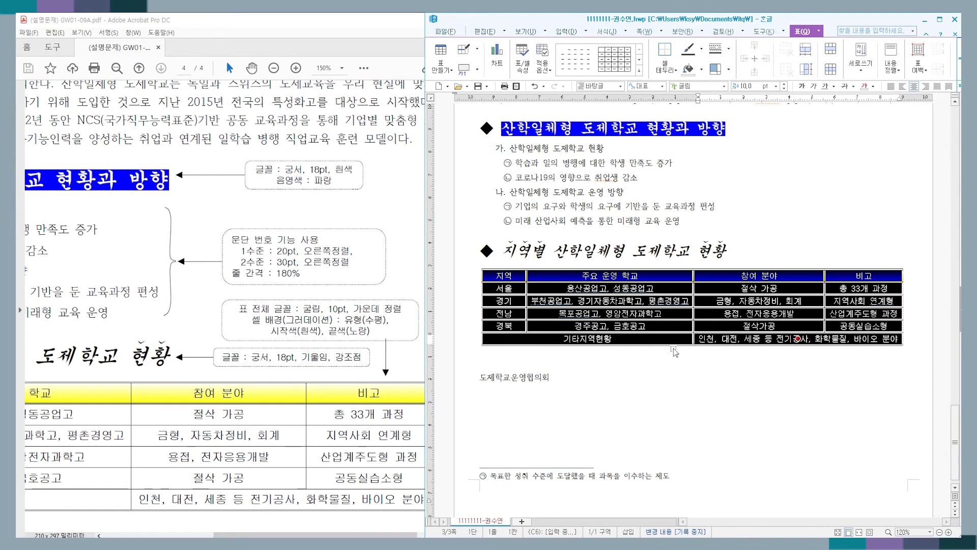
key("ctrl+Down")
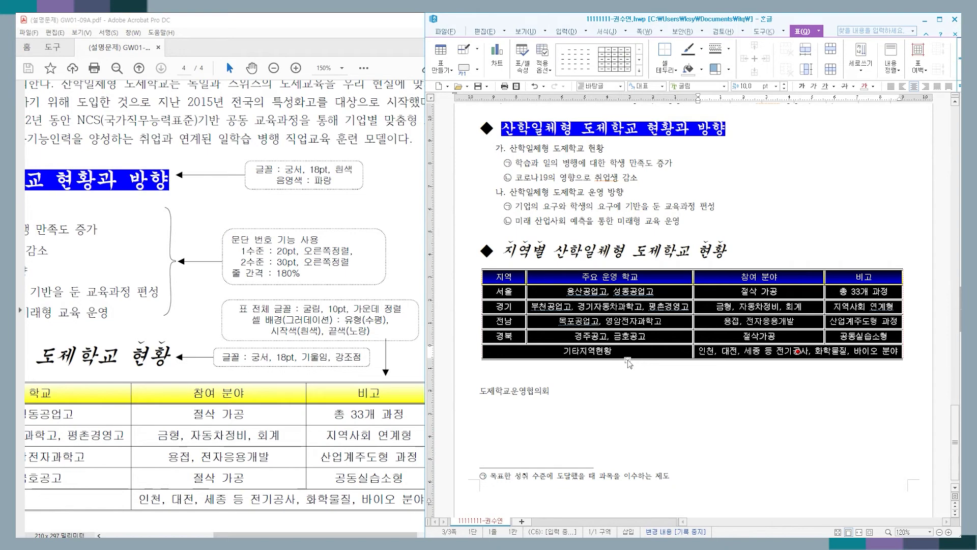
left_click(617, 378)
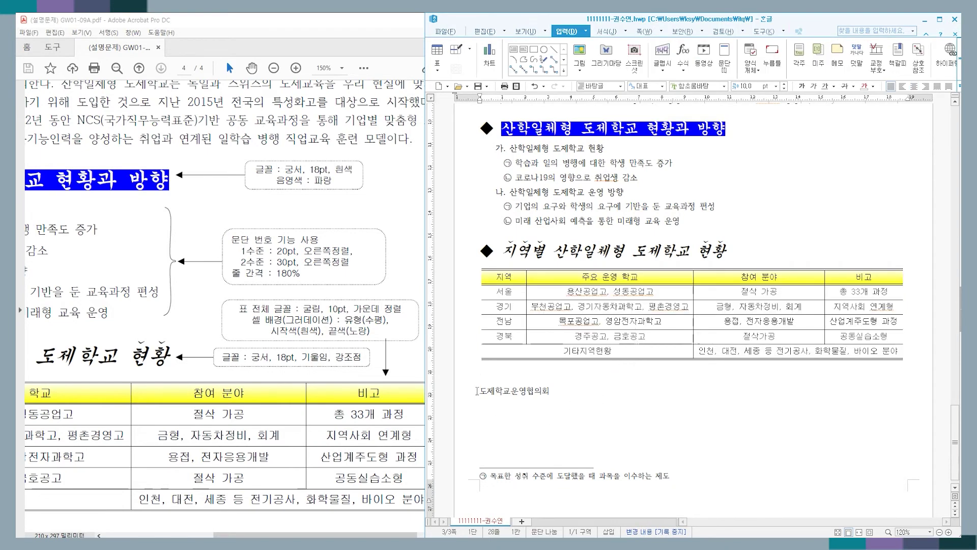
Following the sample PDF, set the closing line 도제학교운영협의회 to the 돋움 font at 24 pt
scroll(306, 396, "down", 3)
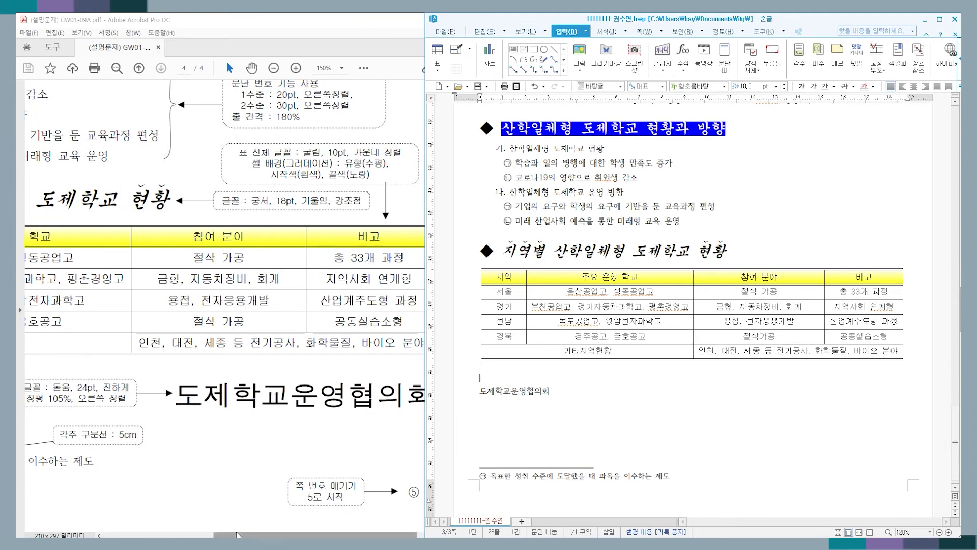
left_click_drag(237, 535, 256, 535)
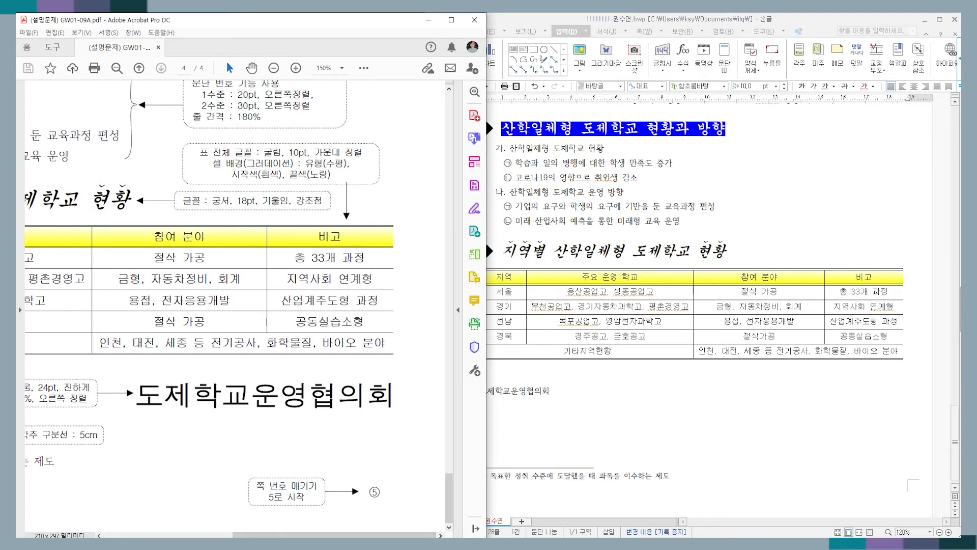
left_click_drag(331, 535, 299, 535)
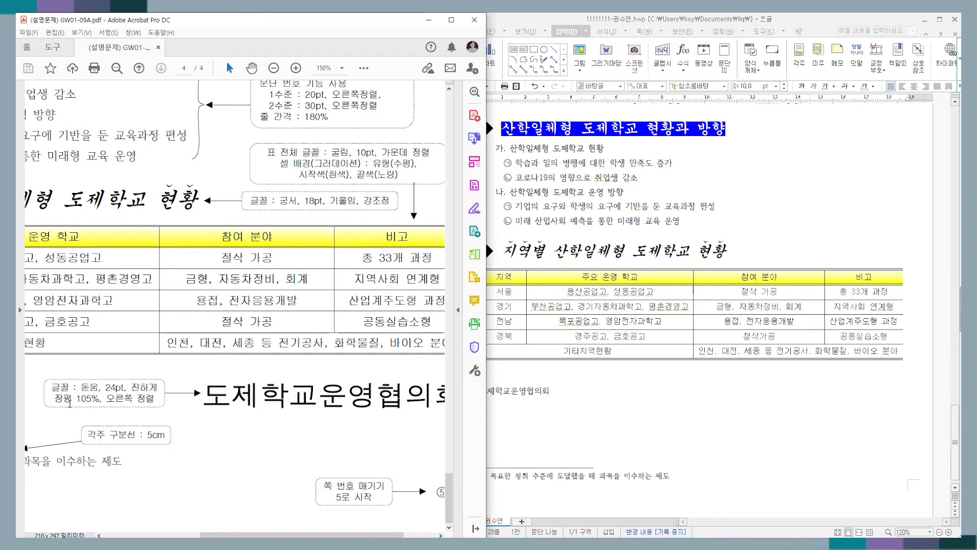
left_click(523, 396)
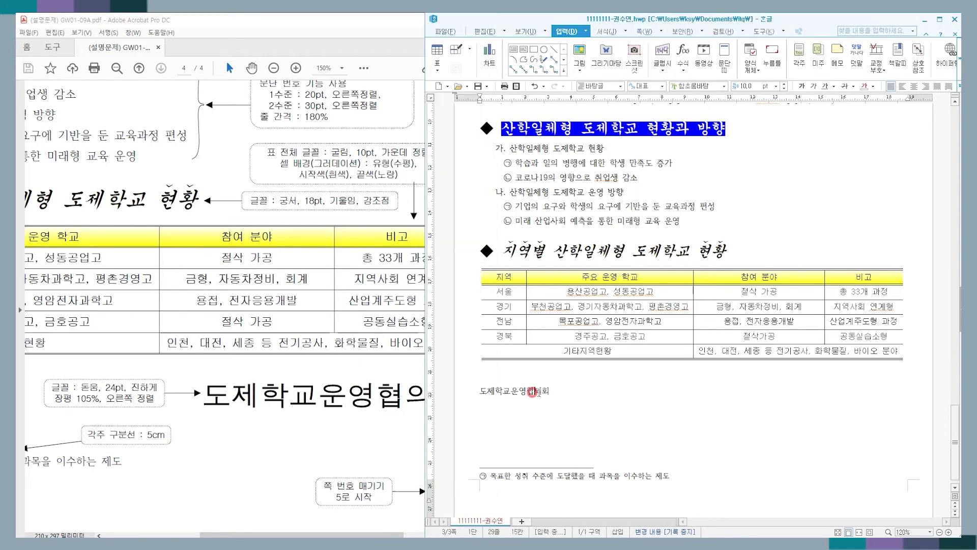
left_click_drag(551, 393, 480, 393)
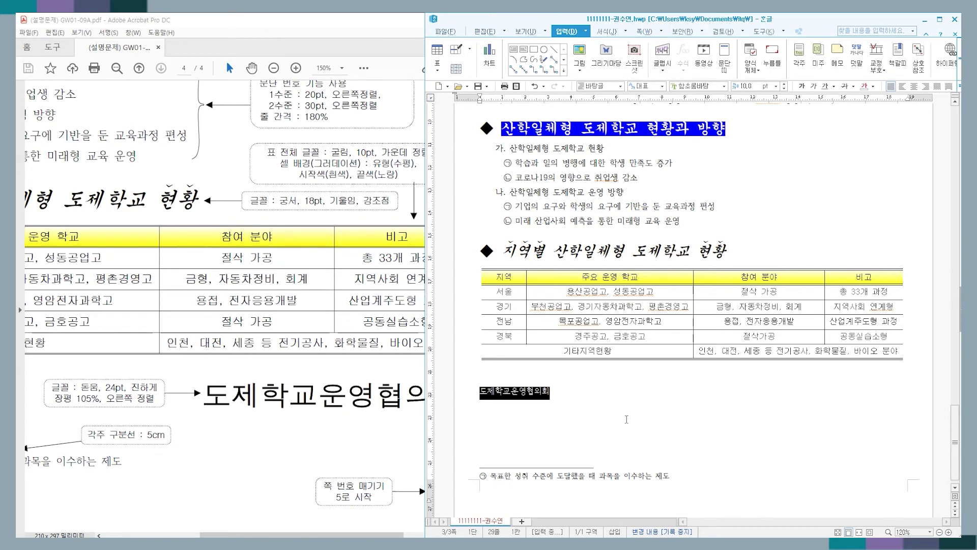
key("alt+l")
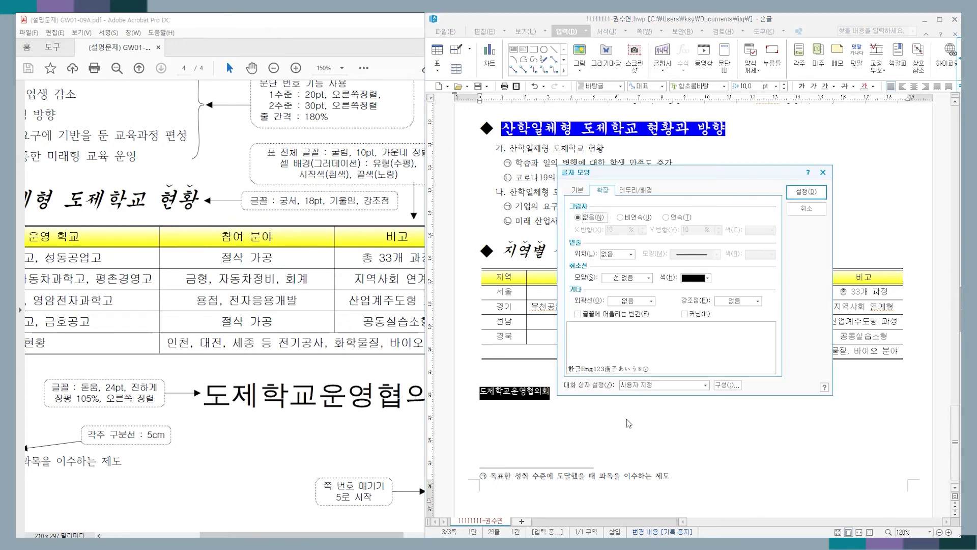
left_click(577, 191)
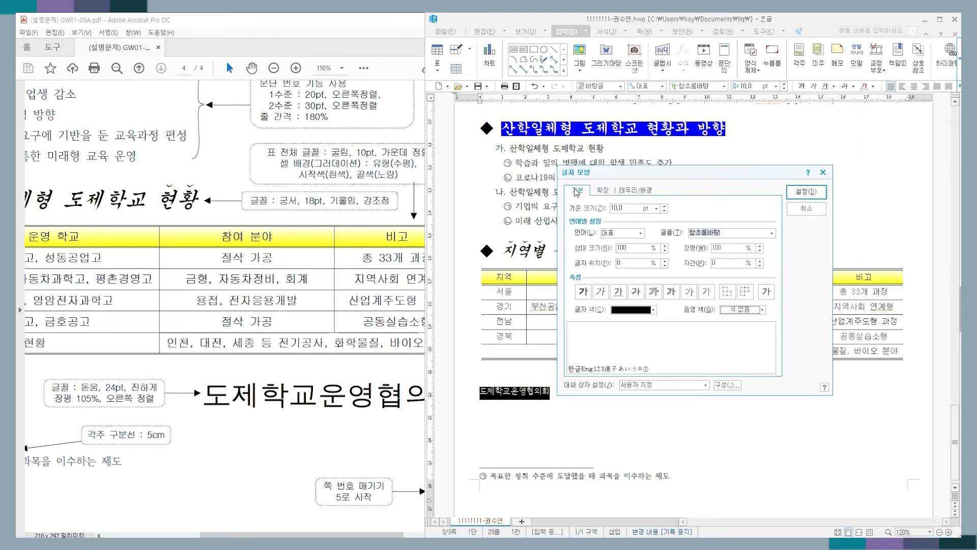
type("돋움")
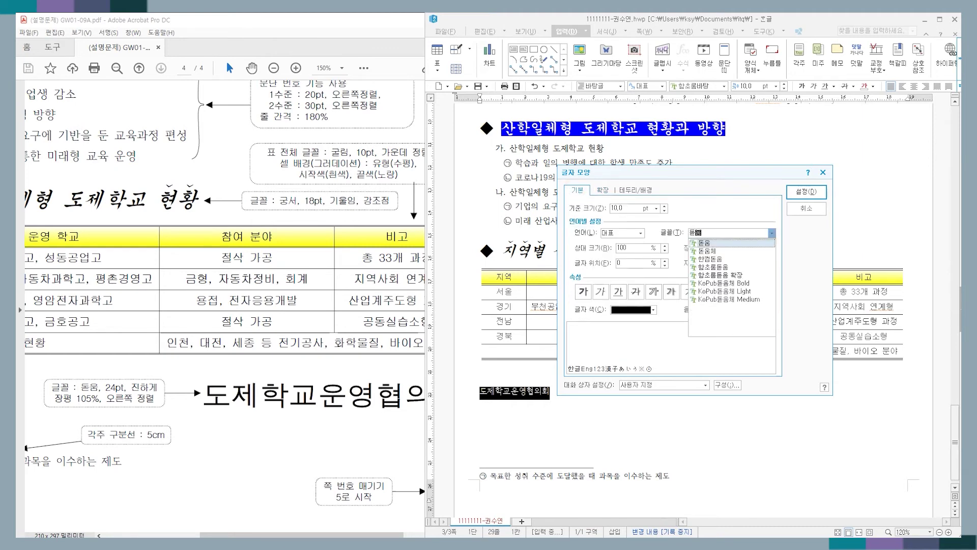
left_click(616, 208)
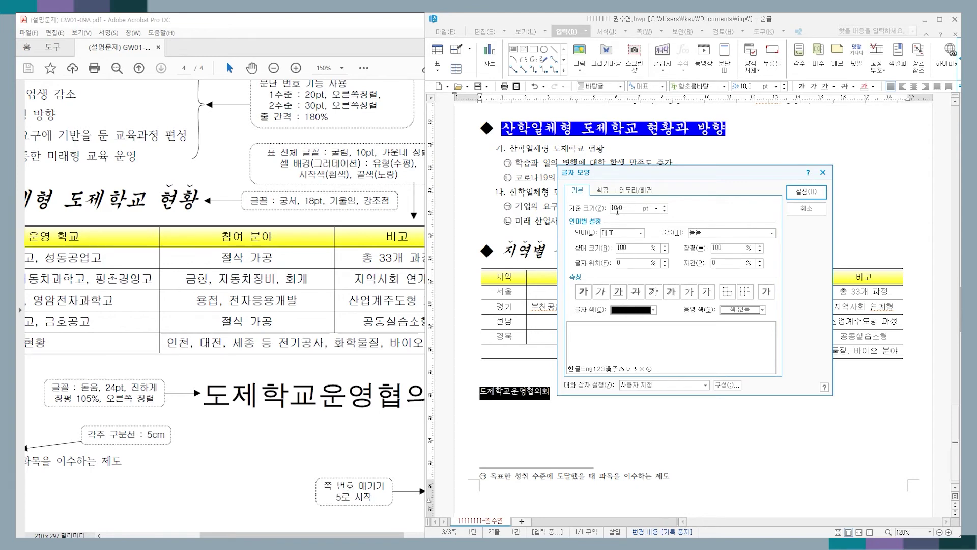
double_click(617, 209)
type("24")
Set the closing line's character width (장평) to 105% and make it bold
double_click(724, 248)
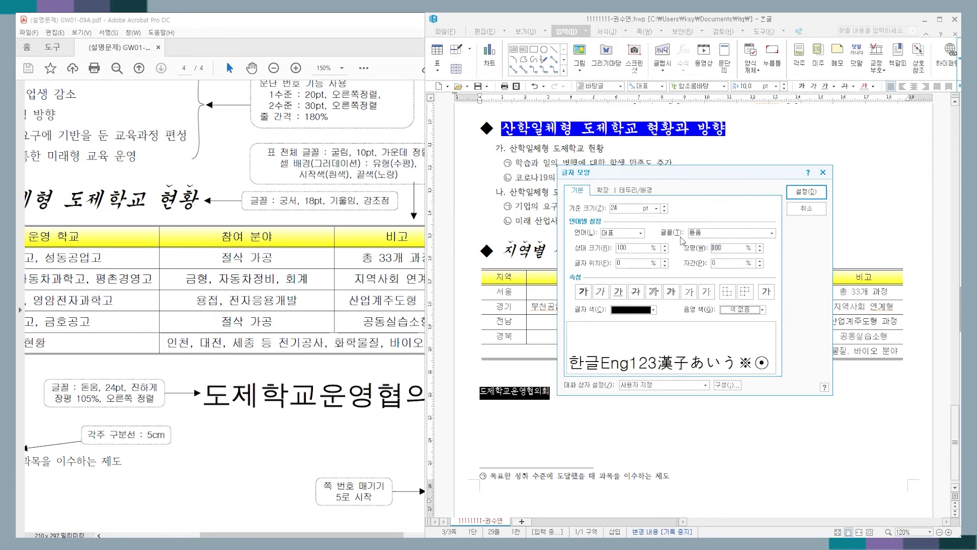
type("105")
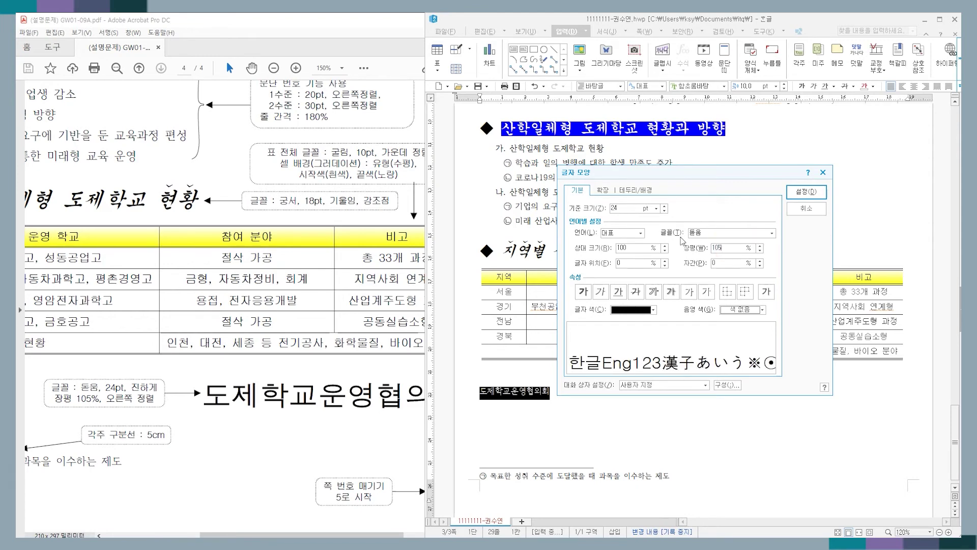
left_click(584, 291)
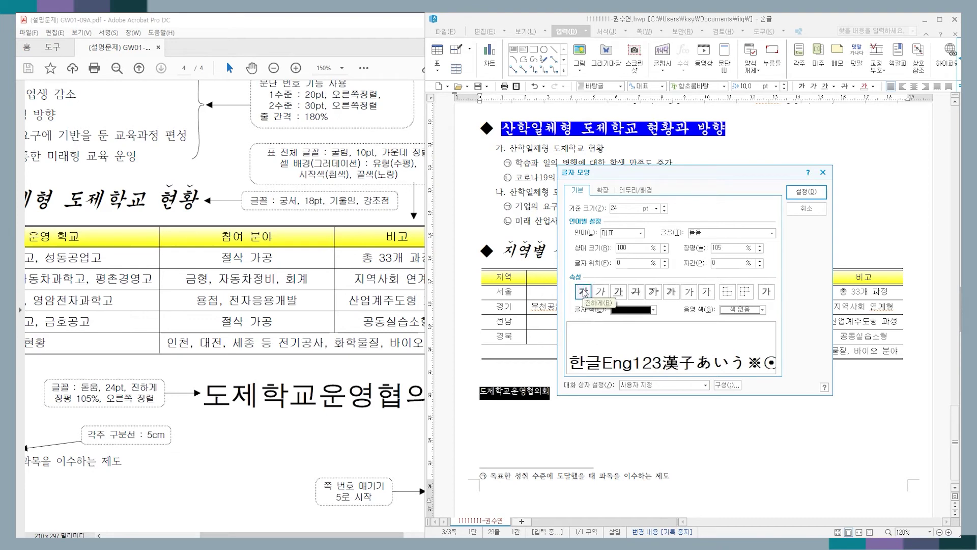
left_click(806, 191)
Right-align the closing line 도제학교운영협의회
mouse_move(859, 276)
left_mouse_down()
mouse_move(937, 74)
mouse_move(916, 95)
mouse_move(927, 77)
left_mouse_up()
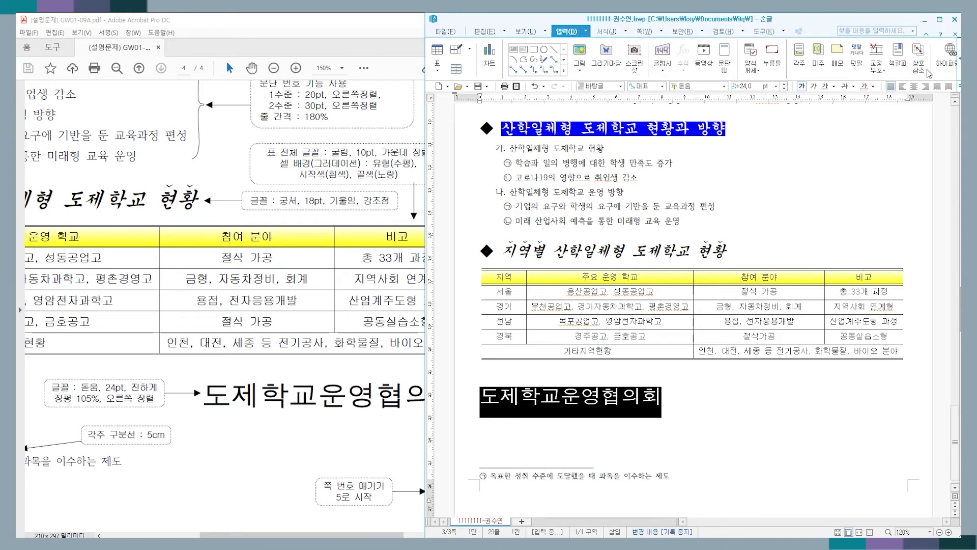
left_click(927, 87)
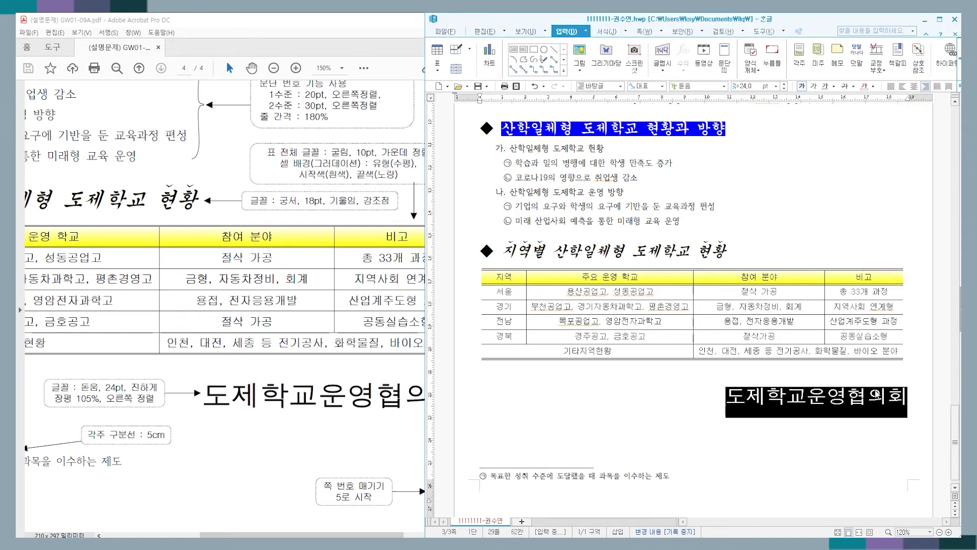
left_click(866, 396)
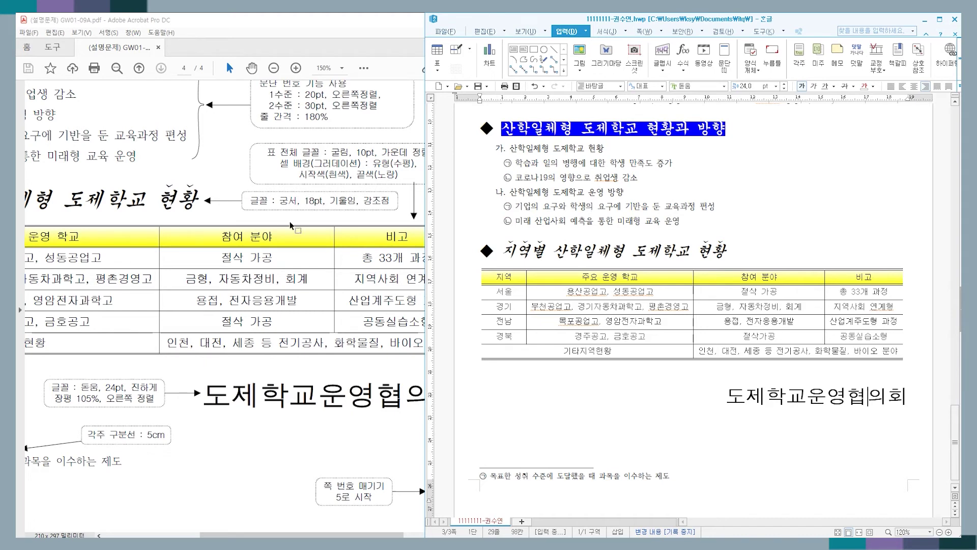
Following the sample PDF, set up page numbering at the bottom right with the ①,②,③ number format
left_click(326, 532)
left_click_drag(325, 532, 358, 532)
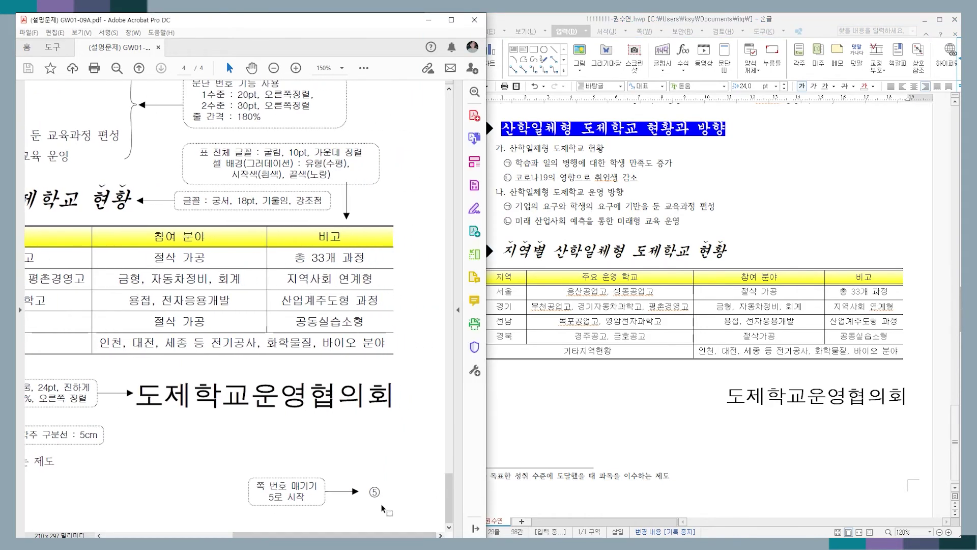
left_click_drag(383, 471, 393, 504)
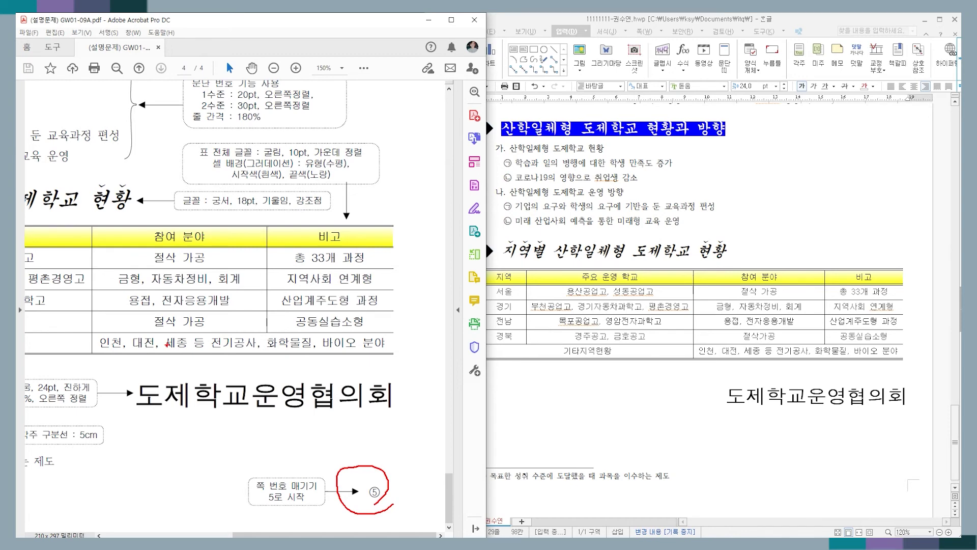
mouse_move(370, 504)
left_mouse_down()
mouse_move(363, 499)
mouse_move(386, 500)
left_mouse_up()
left_click(651, 428)
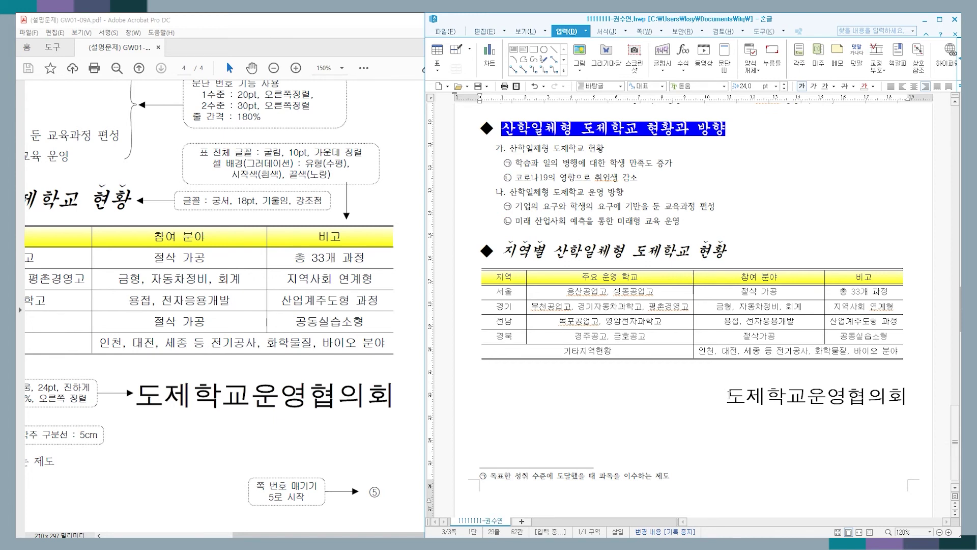
left_click(663, 32)
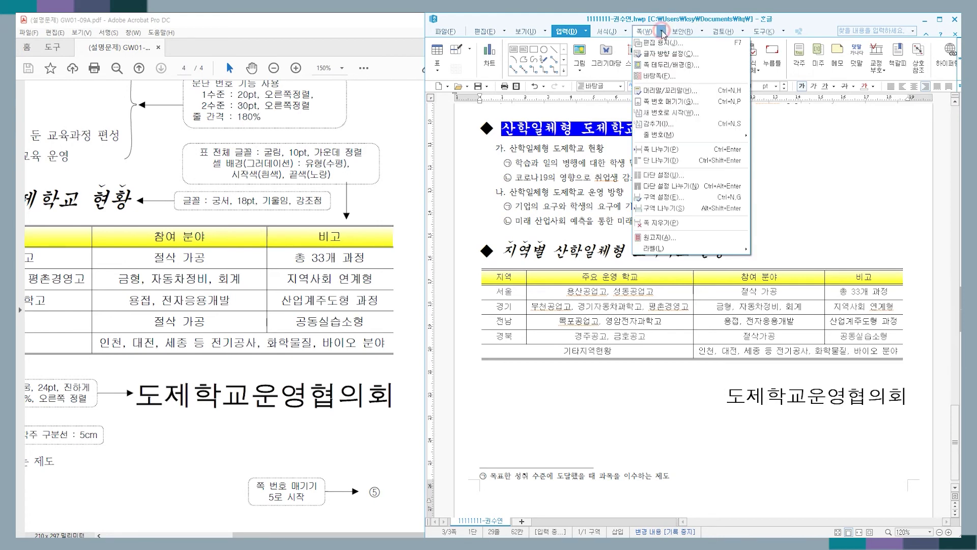
left_click(674, 103)
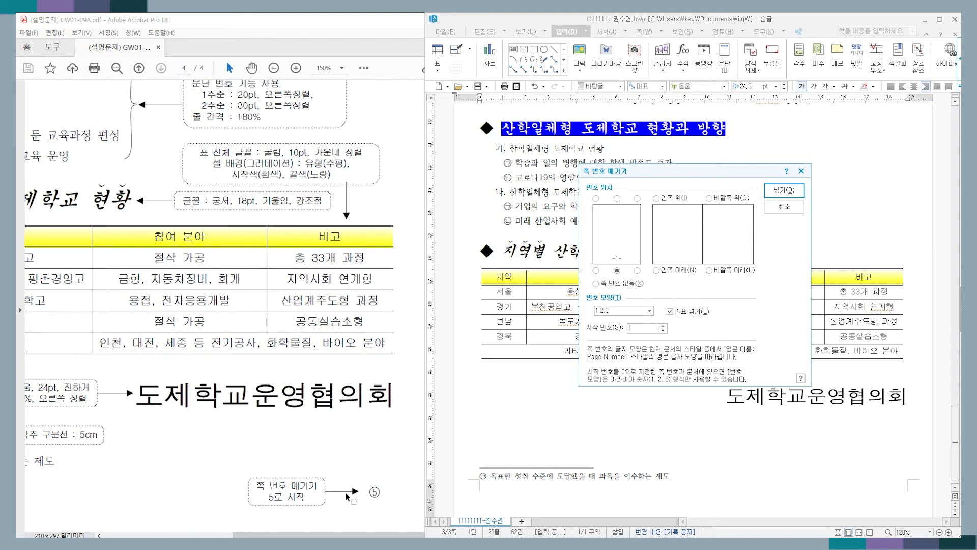
left_click(637, 271)
left_click(651, 311)
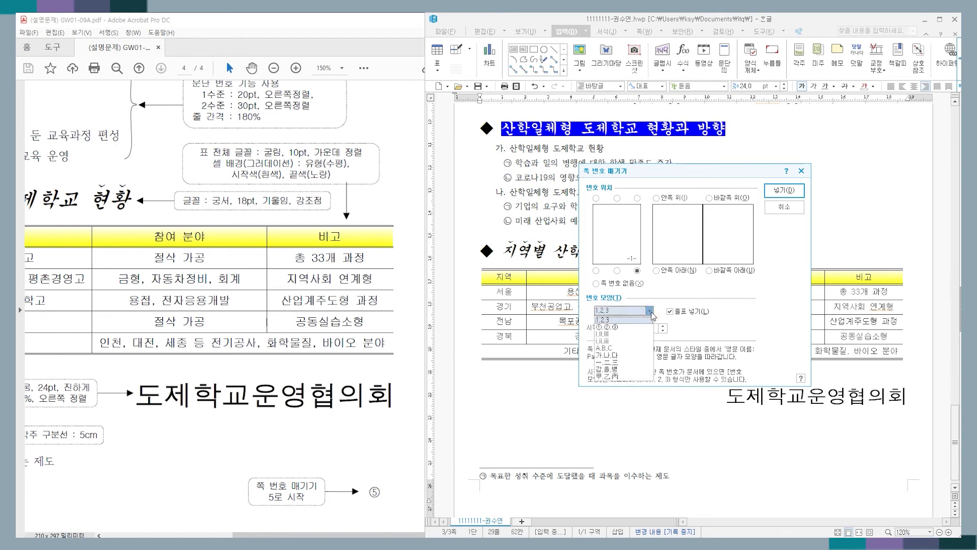
left_click(616, 328)
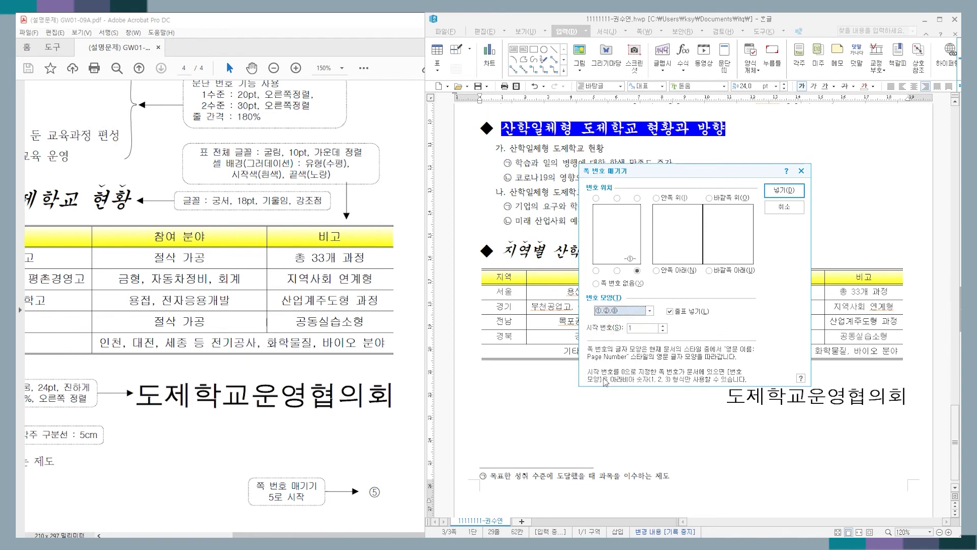
Set the page numbering's start number to 5, turn off the dashes (줄표 넣기) and insert the page numbers
left_click(633, 327)
type("5")
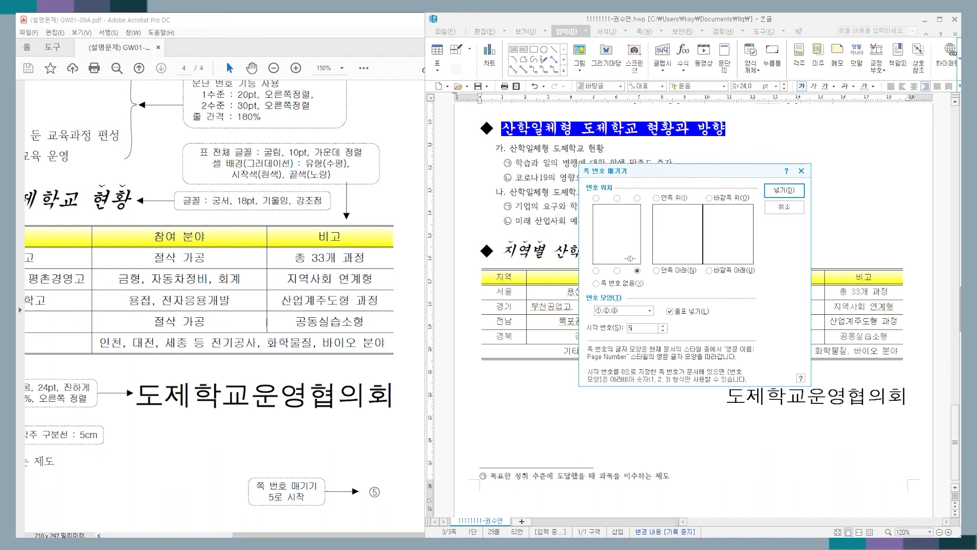
left_click_drag(663, 307, 682, 324)
left_click_drag(351, 490, 399, 491)
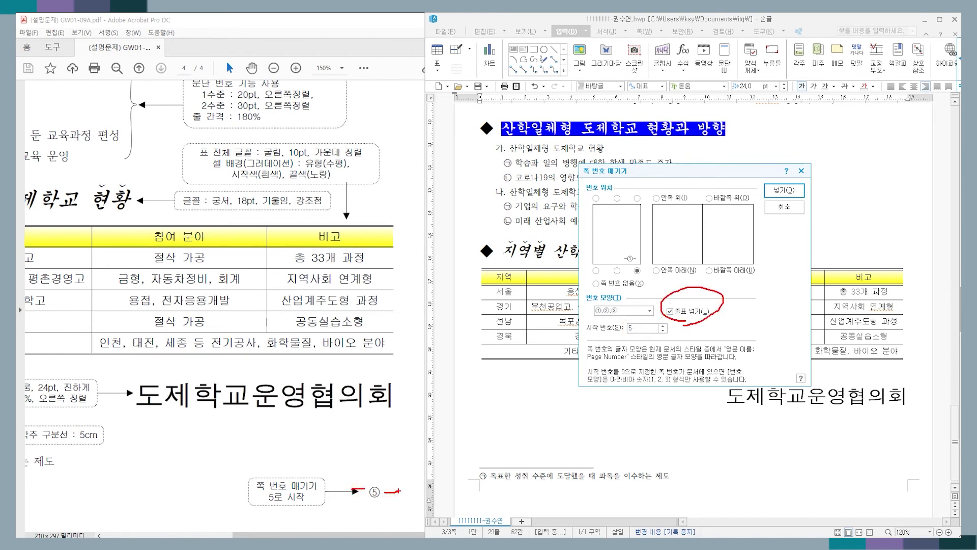
key("Escape")
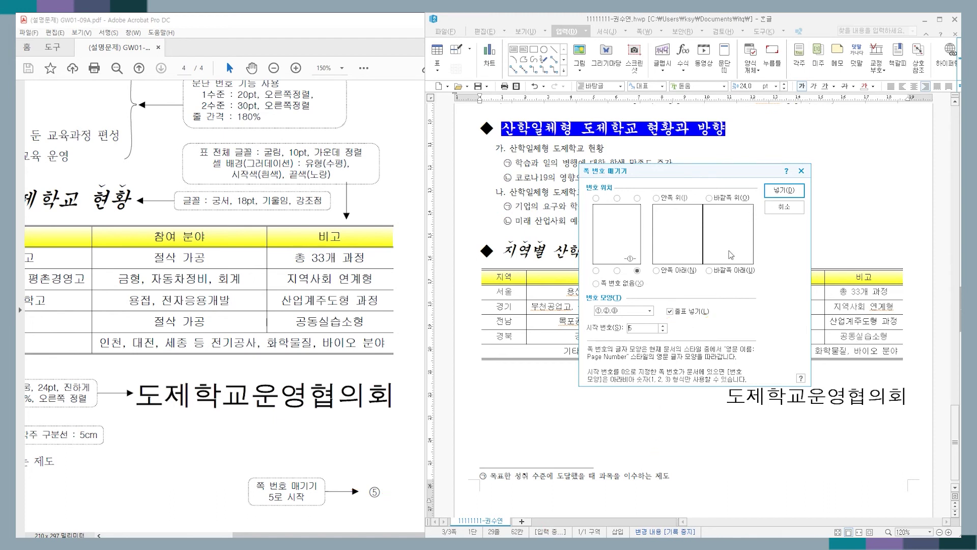
left_click(670, 311)
left_click(785, 191)
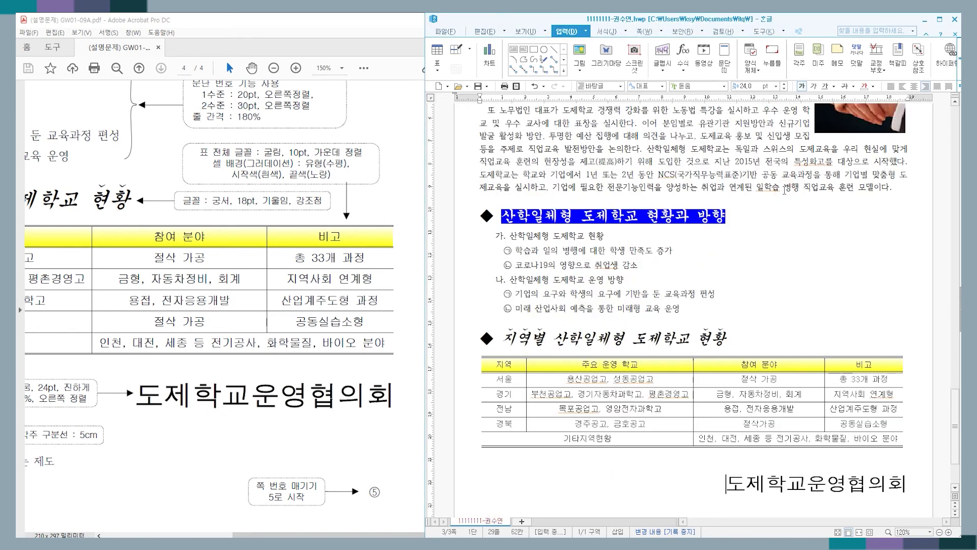
scroll(826, 243, "down", 2)
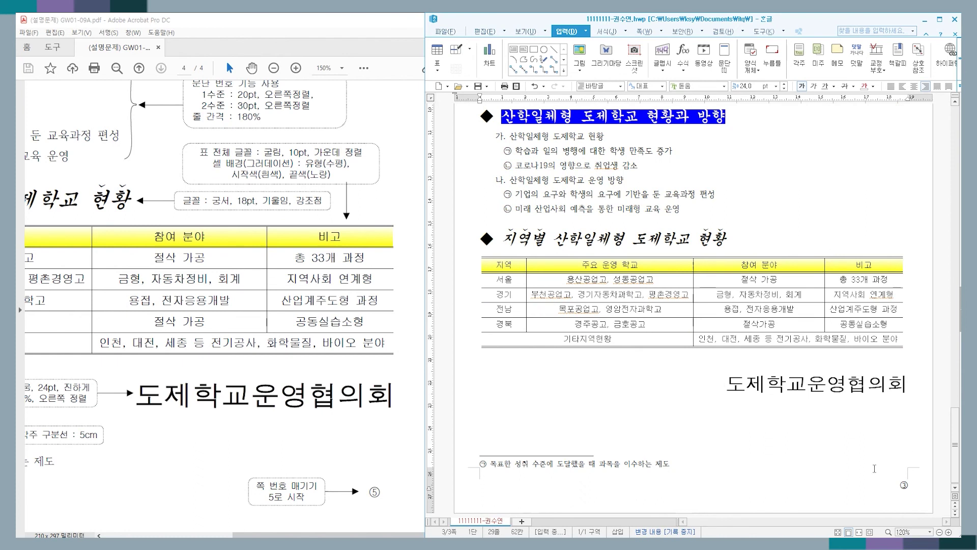
Restart the page number (쪽 번호) at 5 on the third page, with the cursor in the closing line
left_click(787, 384)
left_click(662, 32)
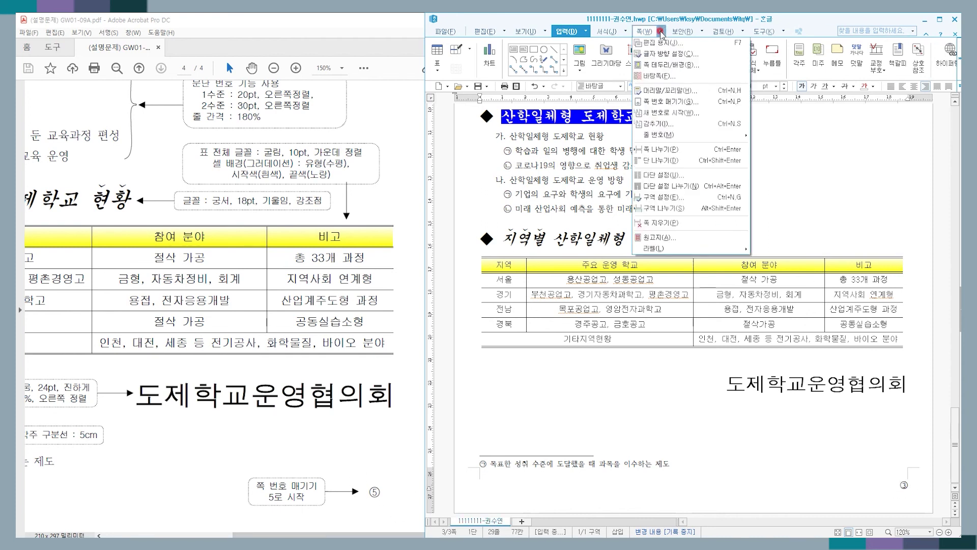
left_click(662, 31)
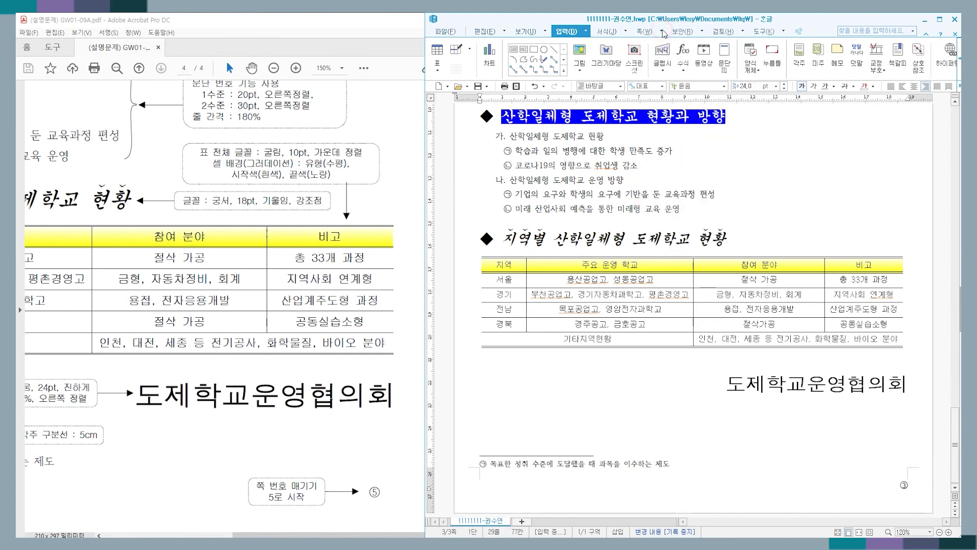
left_click(662, 31)
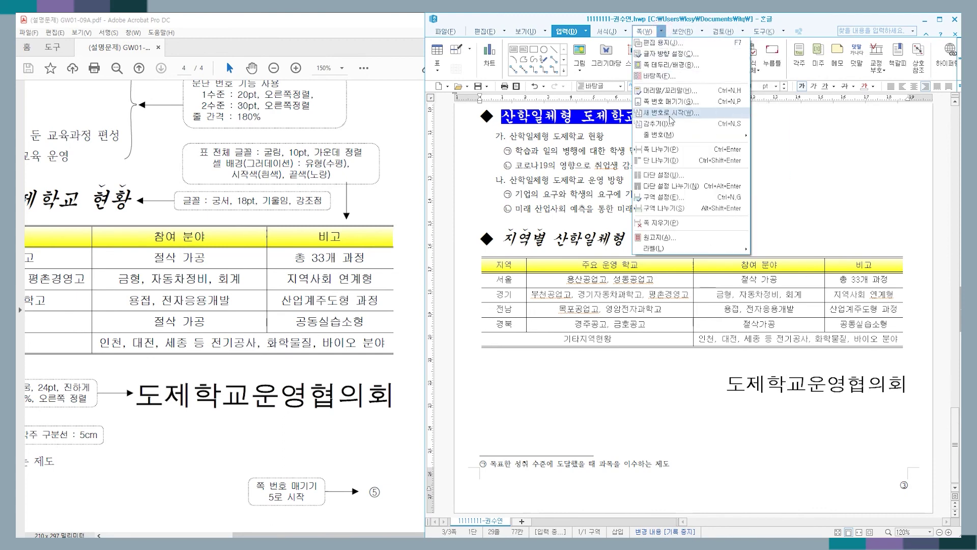
left_click(664, 115)
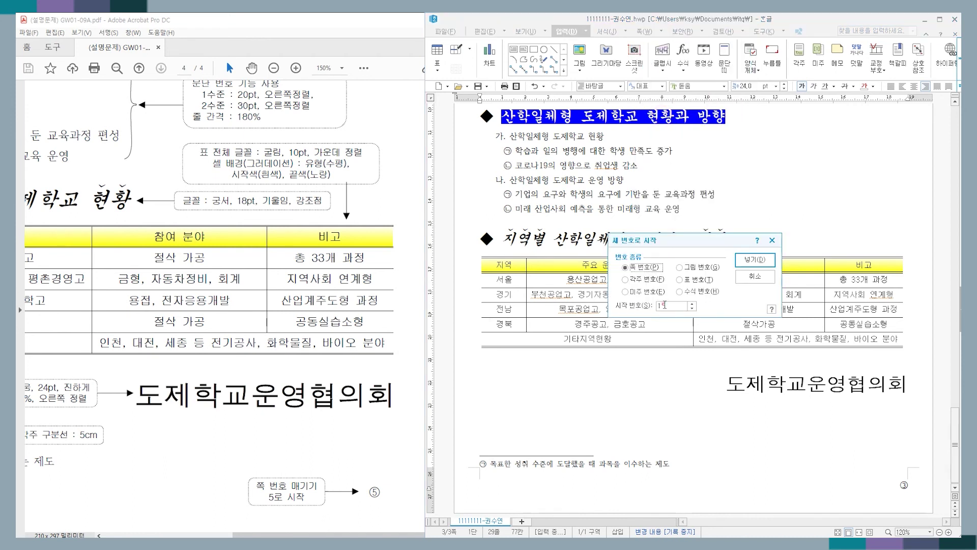
type("5")
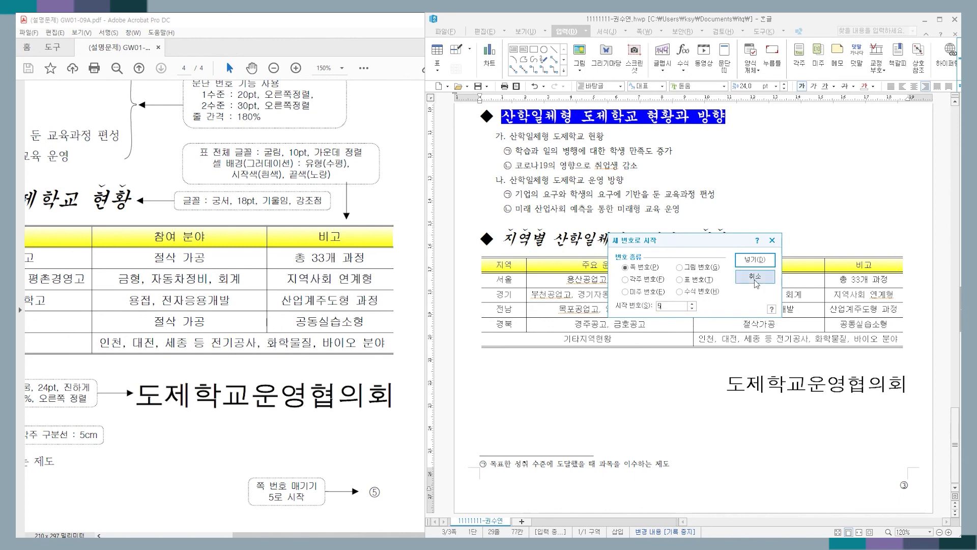
left_click(756, 260)
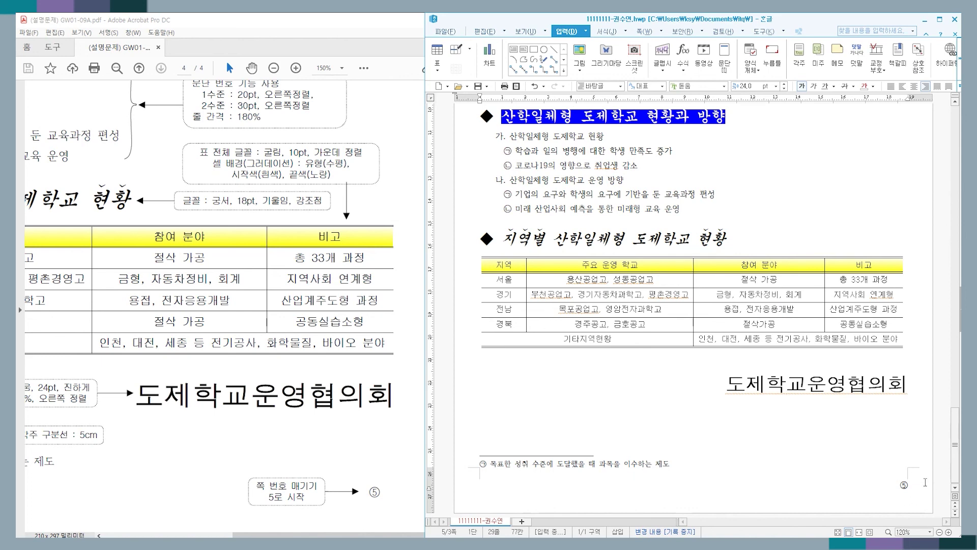
Hide the page number (쪽 번호) on the first page
scroll(839, 412, "up", 2)
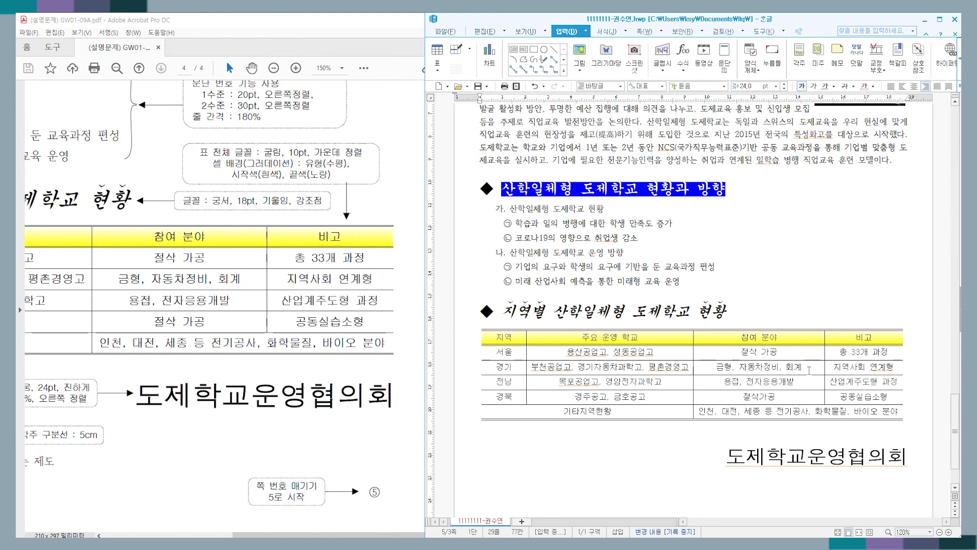
scroll(808, 371, "up", 6)
scroll(807, 374, "up", 5)
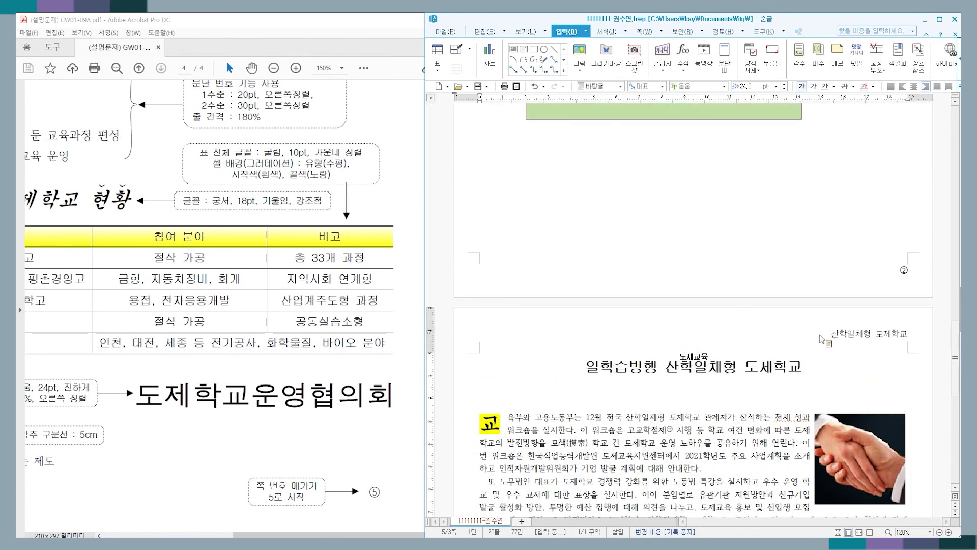
scroll(886, 270, "up", 20)
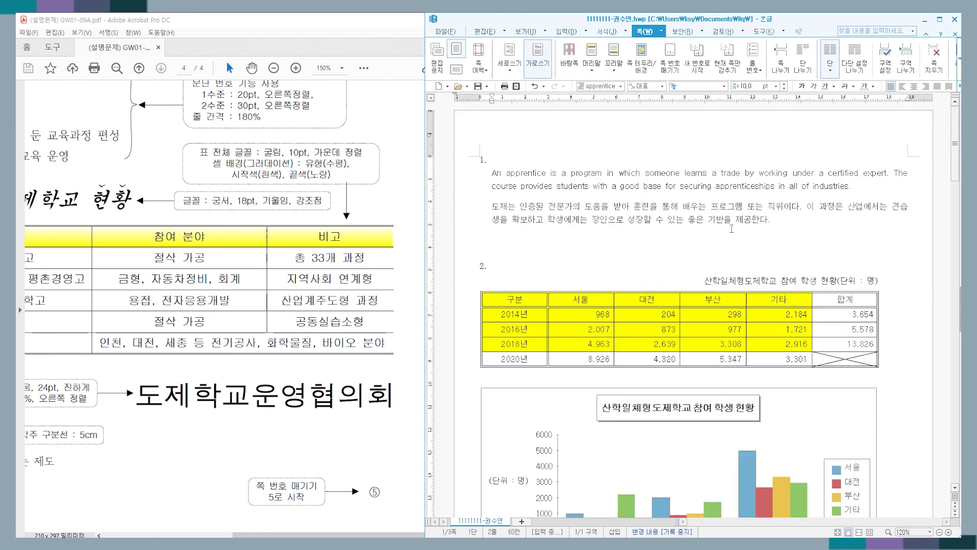
left_click(801, 210)
left_click(733, 69)
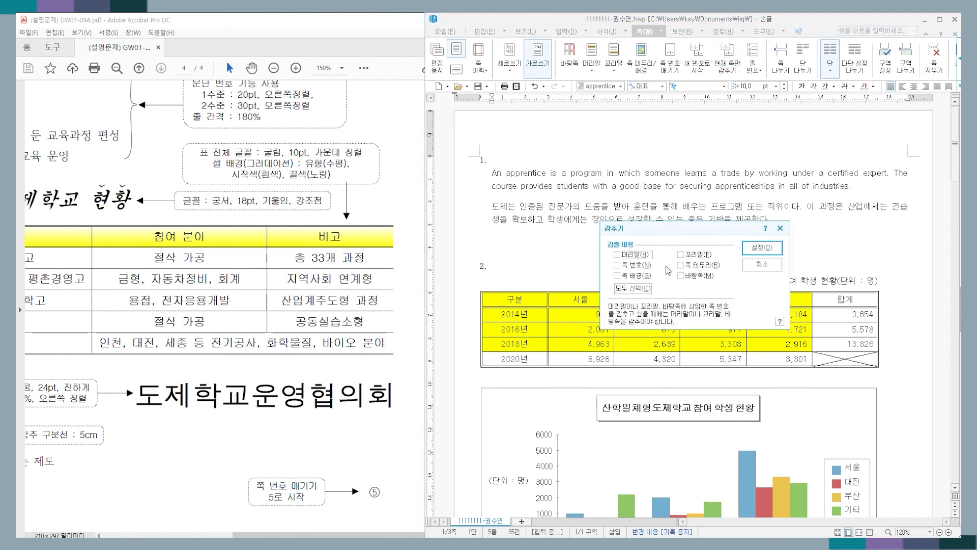
left_click(618, 265)
left_click(760, 248)
scroll(729, 281, "down", 10)
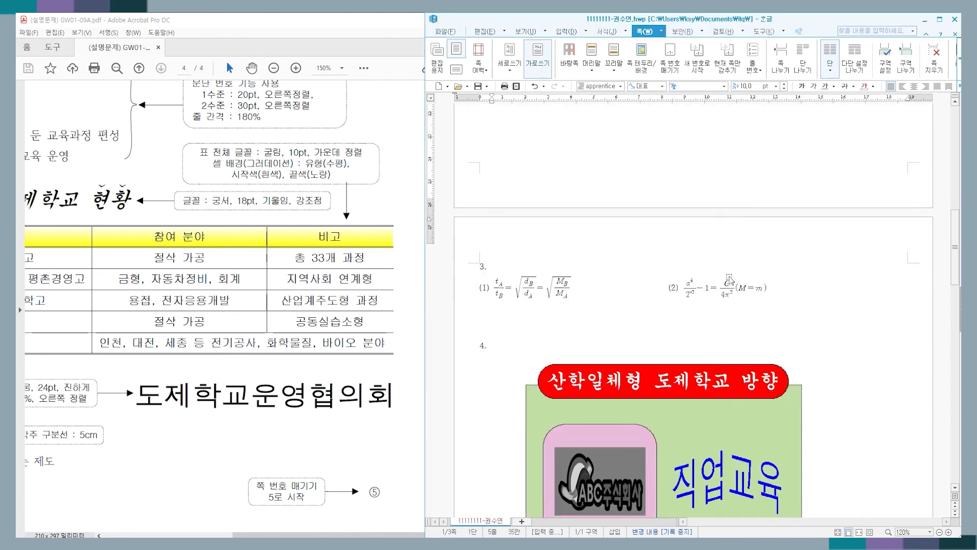
scroll(729, 282, "down", 10)
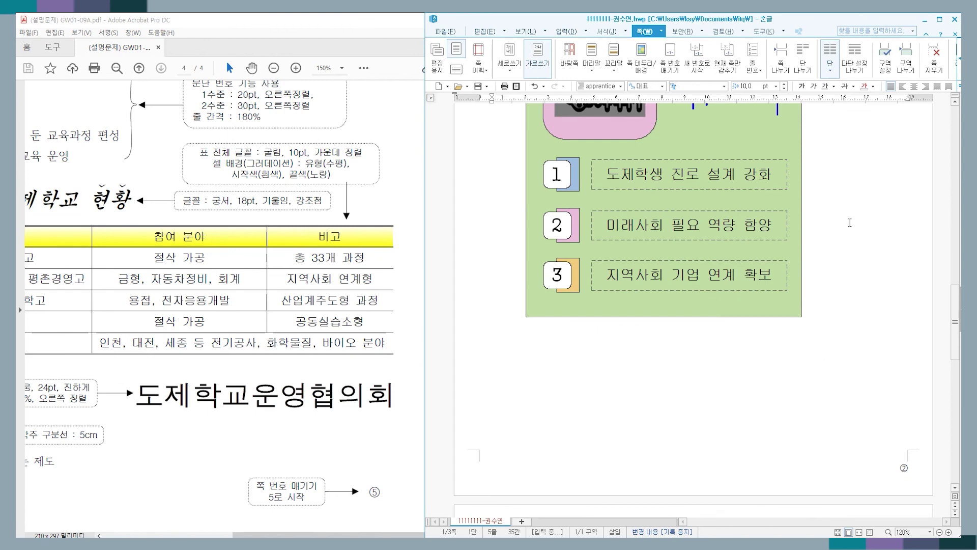
Hide the page number (쪽 번호) on the second page, which holds questions 3 and 4
scroll(851, 222, "up", 10)
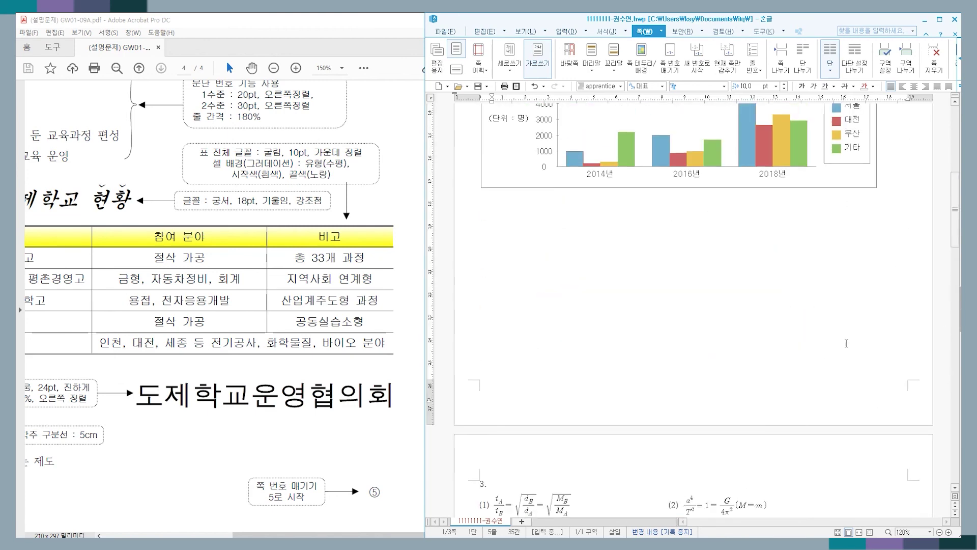
scroll(856, 347, "down", 8)
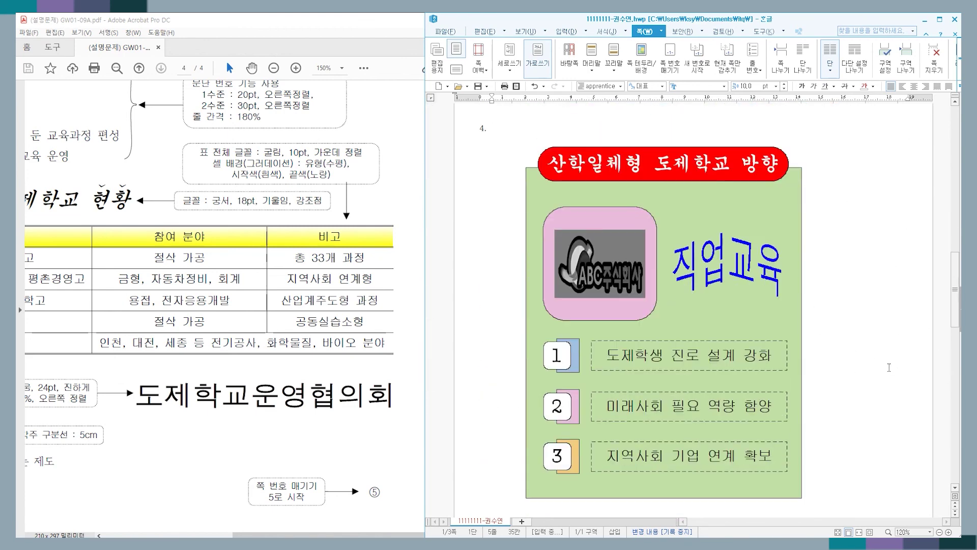
scroll(890, 367, "down", 5)
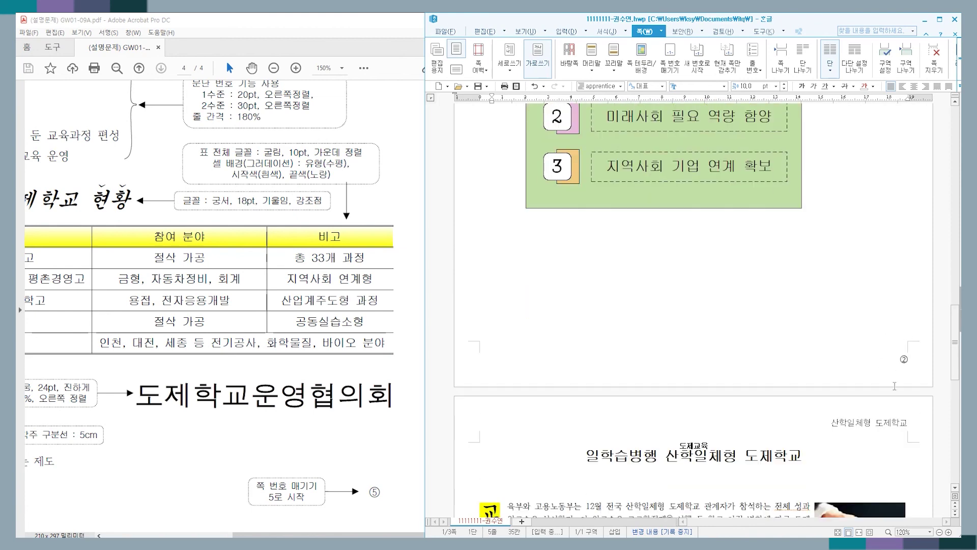
scroll(894, 352, "up", 7)
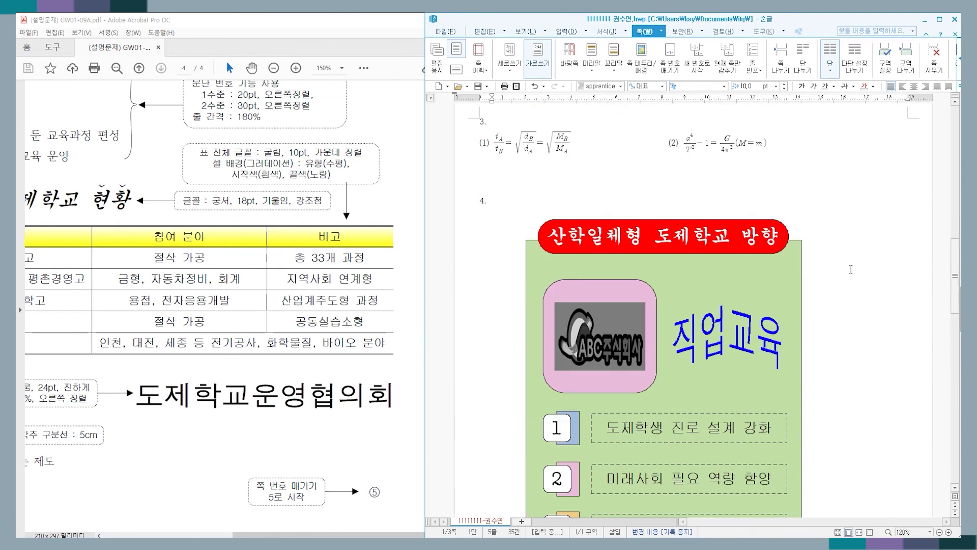
left_click(524, 287)
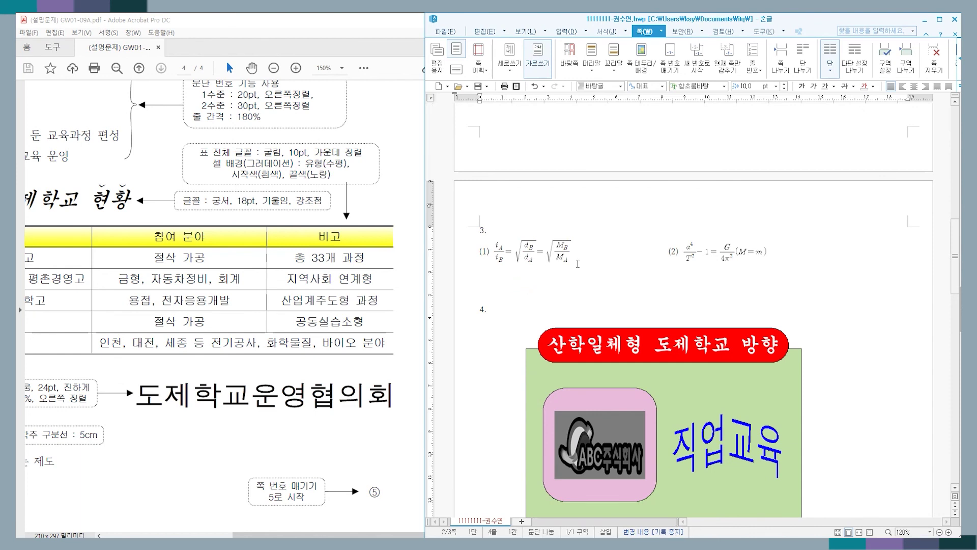
left_click(729, 71)
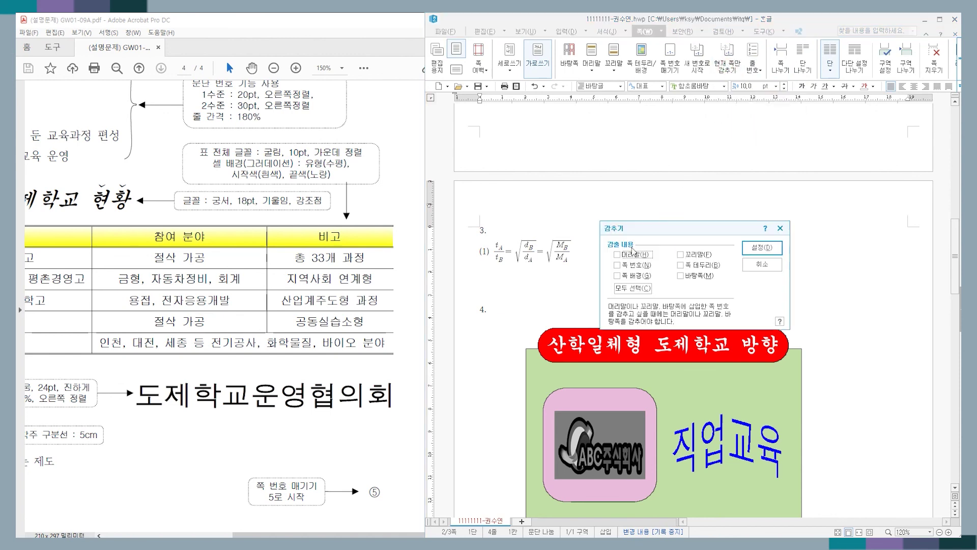
left_click(619, 265)
left_click(763, 248)
scroll(880, 374, "down", 10)
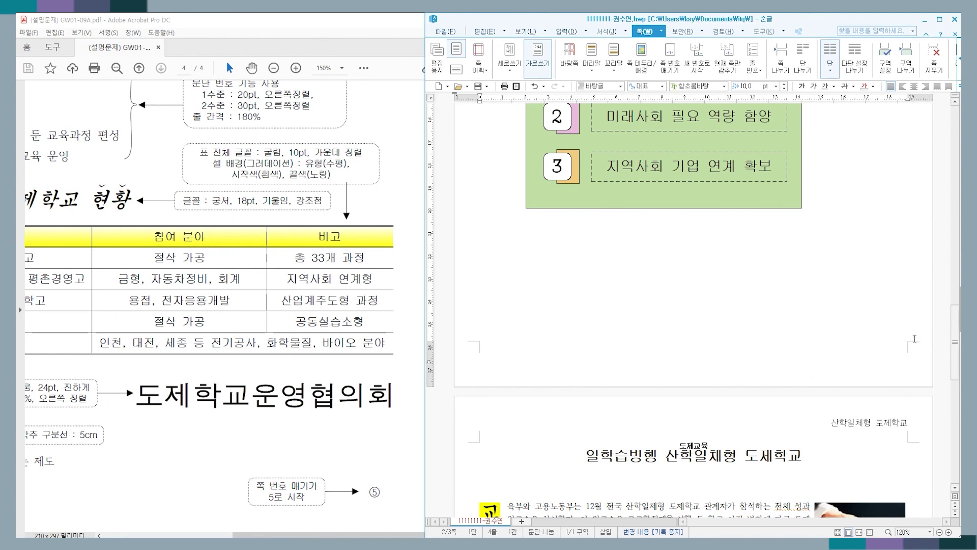
scroll(684, 295, "up", 20)
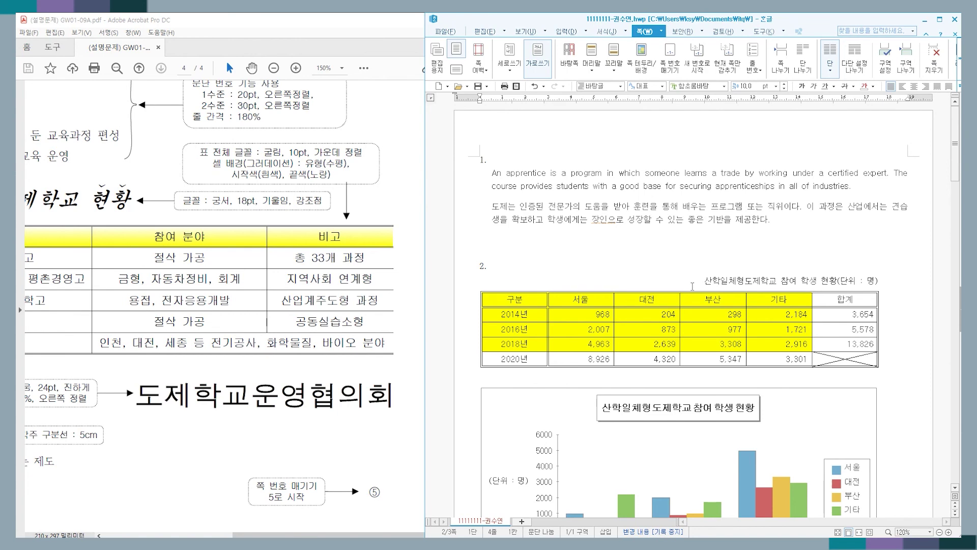
left_click(444, 31)
left_click(509, 263)
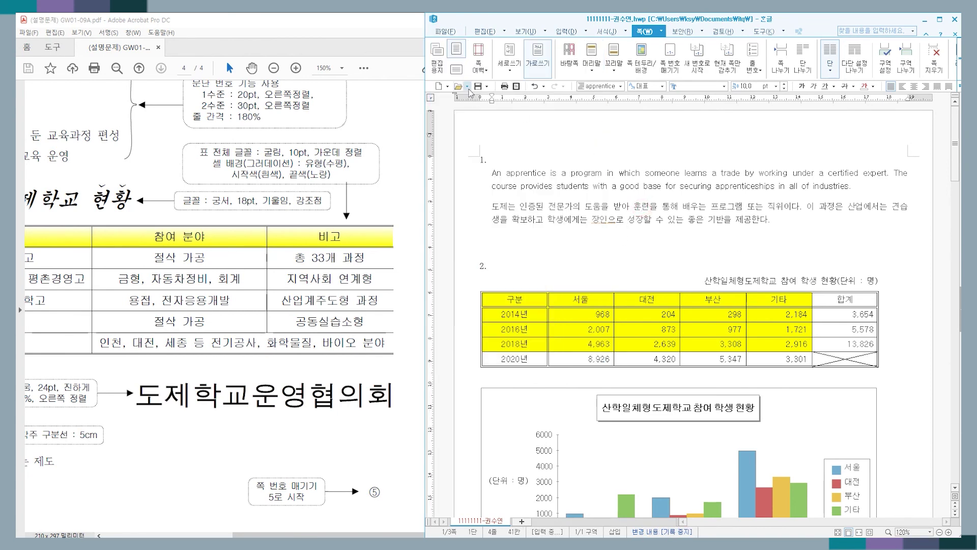